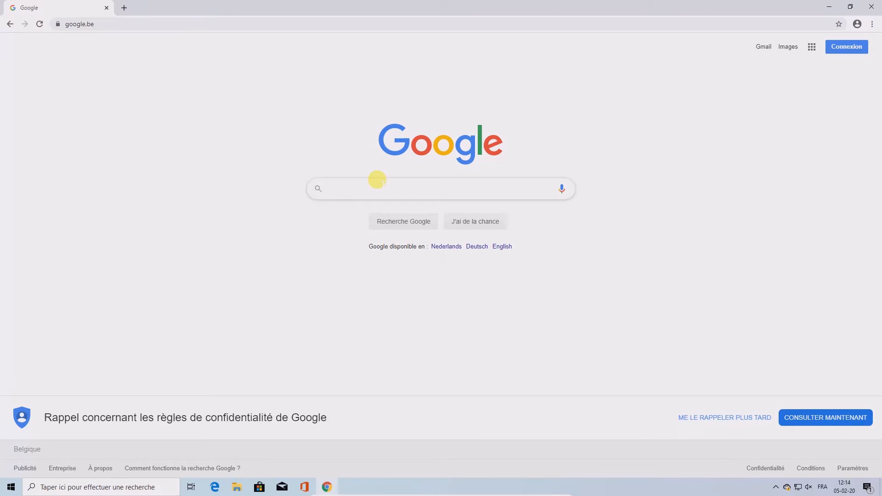
Search Google for jvm and download the free 64-bit Java Version 8 Update 241 for Windows from java.com
{"action": "type", "text": "jvm"}
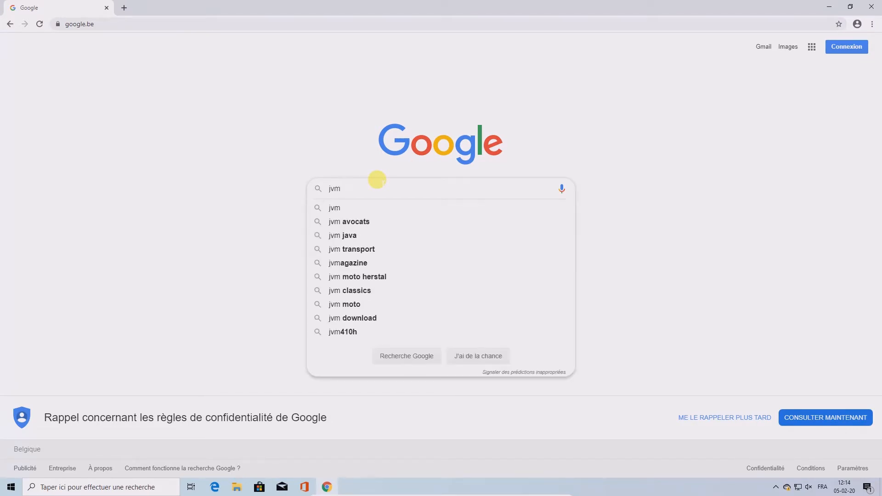
{"action": "left_click", "coordinate": [340, 209]}
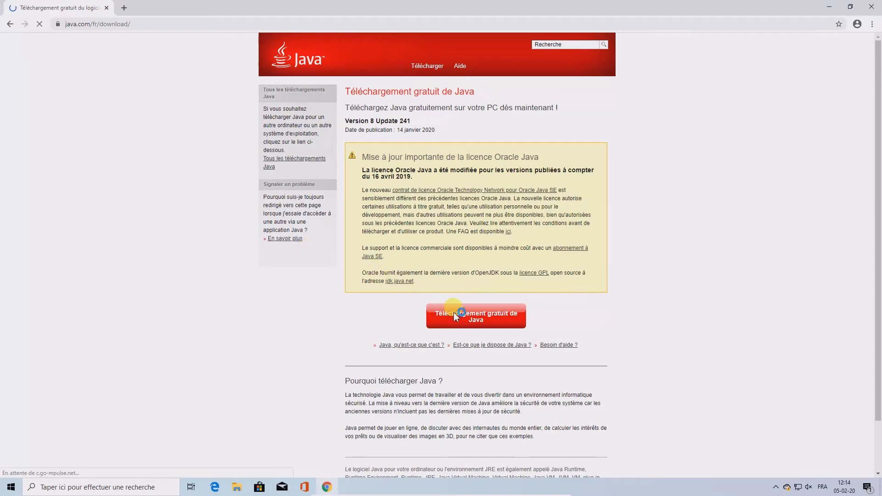
{"action": "left_click", "coordinate": [480, 321]}
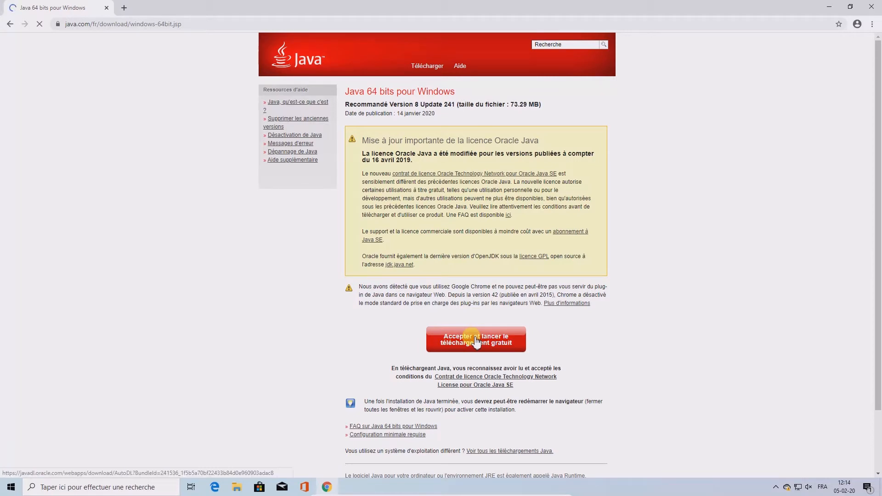
{"action": "left_click", "coordinate": [475, 340]}
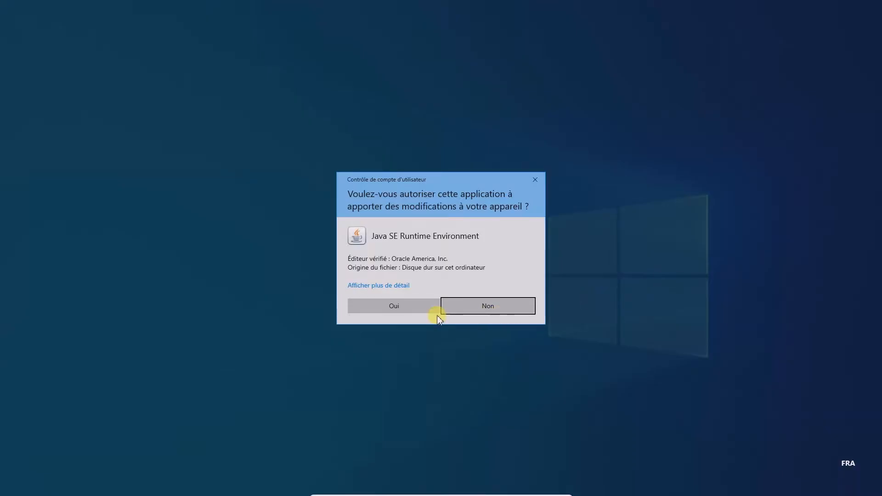
Allow the Java SE Runtime Environment installer to make changes, install Java in the default folder, and close the installer
{"action": "left_click", "coordinate": [405, 307]}
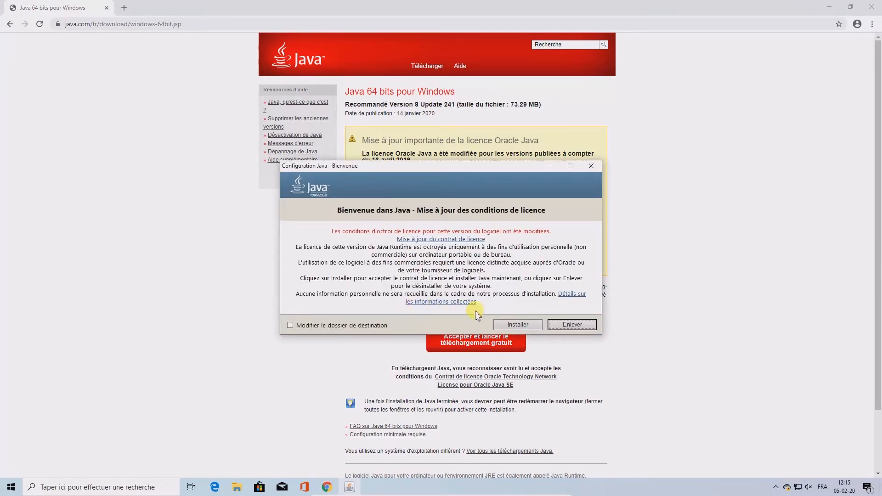
{"action": "left_click", "coordinate": [525, 325]}
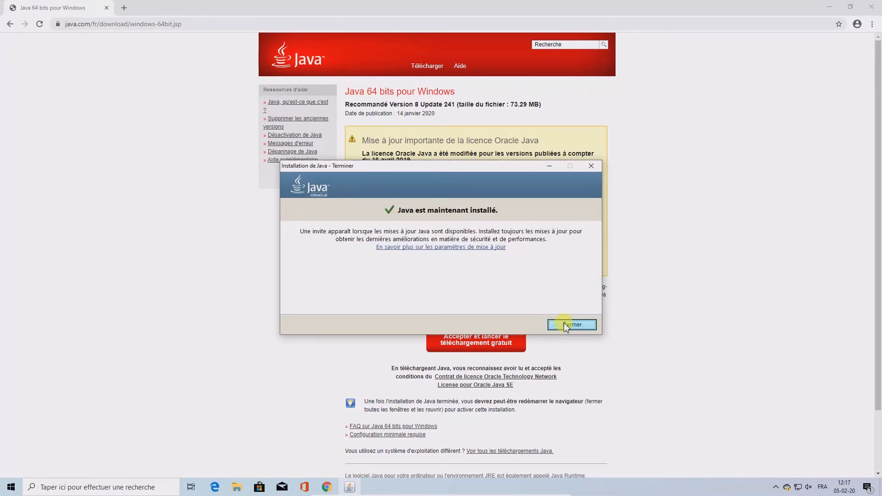
{"action": "left_click", "coordinate": [565, 325]}
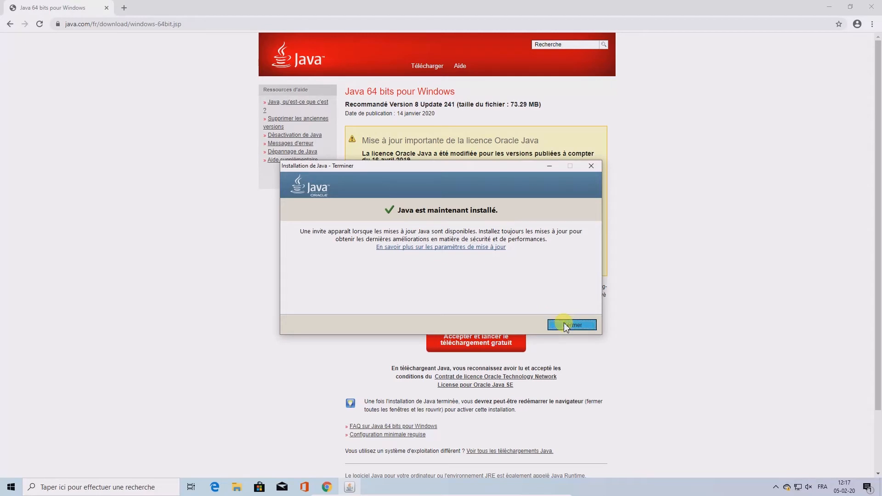
Return to Google, search for amazon corretto, and open the Amazon Corretto 11 downloads page from the AWS site
{"action": "left_click", "coordinate": [9, 25]}
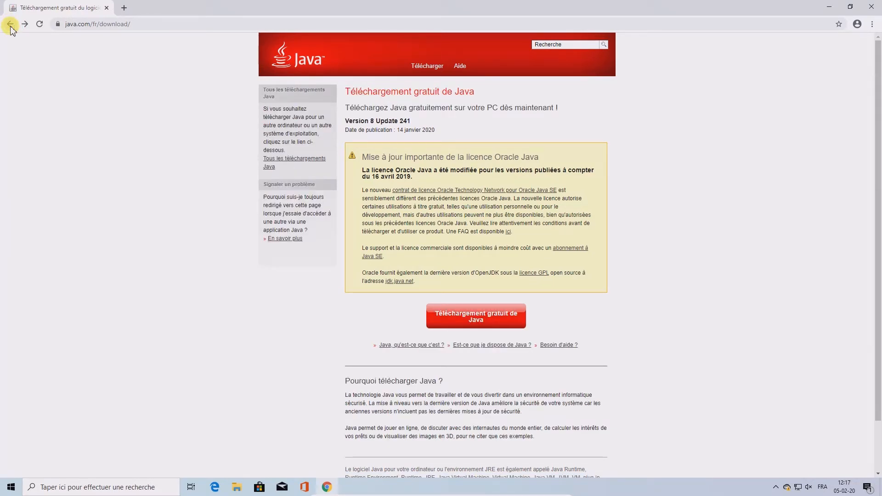
{"action": "left_click", "coordinate": [11, 25]}
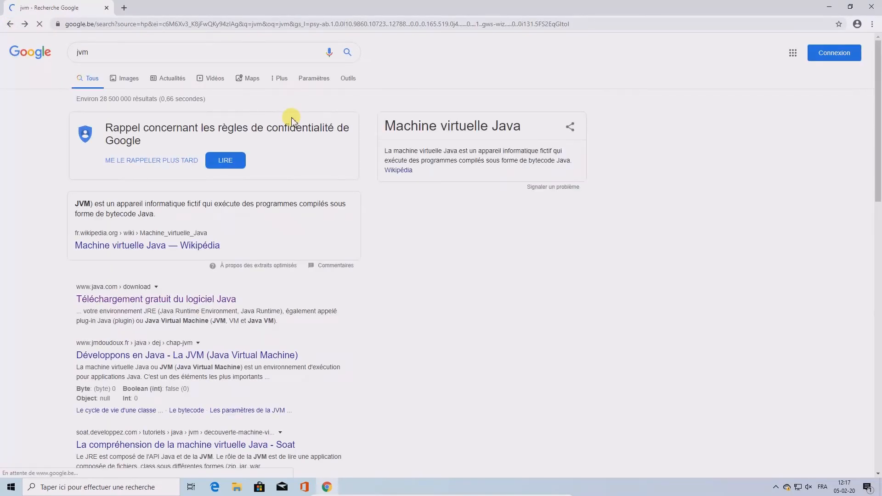
{"action": "left_click", "coordinate": [123, 48]}
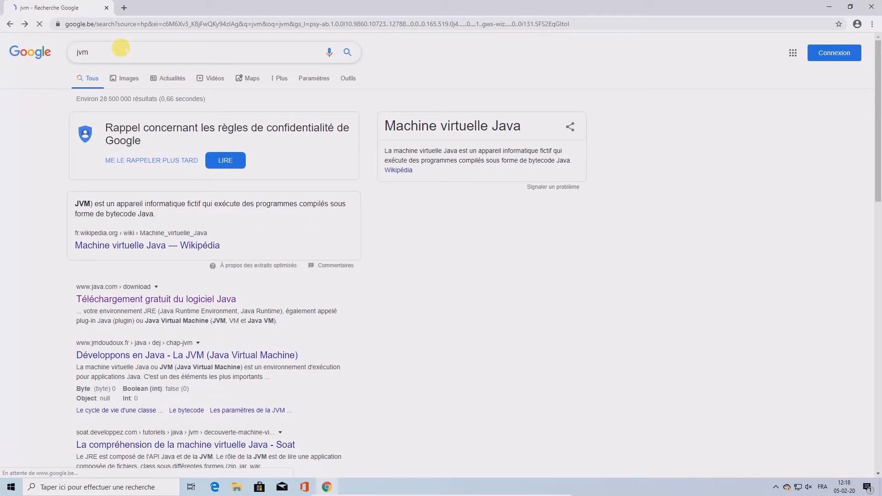
{"action": "left_click_drag", "start_coordinate": [111, 50], "coordinate": [70, 55]}
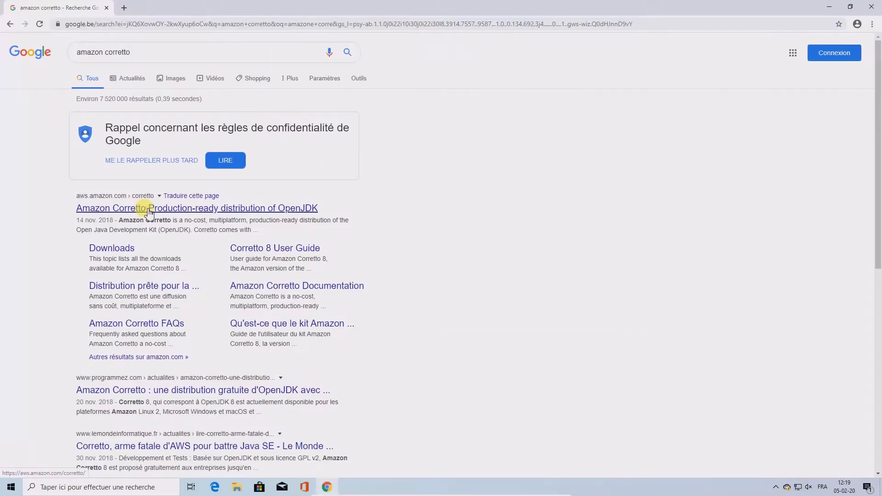
{"action": "left_click", "coordinate": [150, 211]}
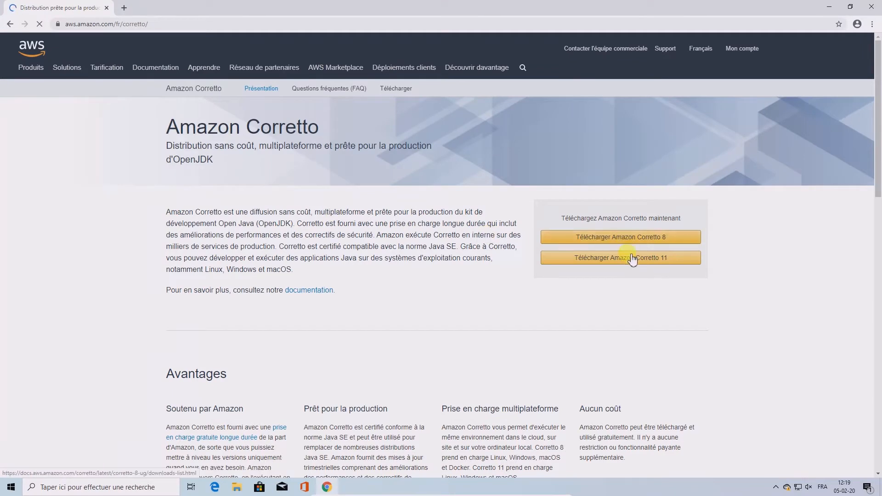
{"action": "left_click", "coordinate": [633, 259]}
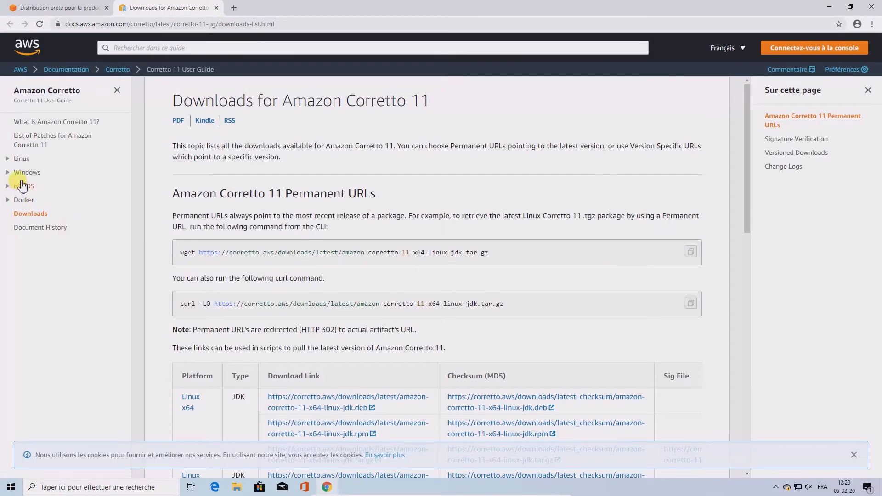
Review the Corretto 11 installation instructions for Windows 7 or later and follow their link to the Downloads page
{"action": "left_click", "coordinate": [25, 177]}
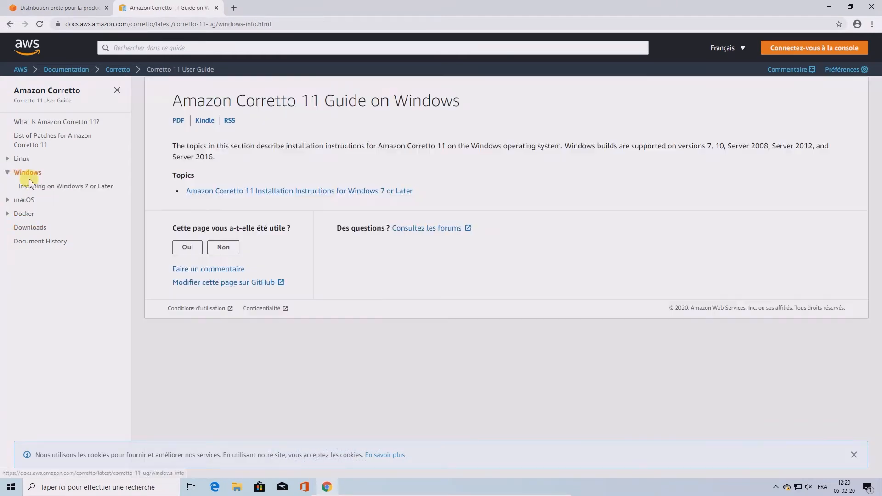
{"action": "left_click", "coordinate": [52, 192]}
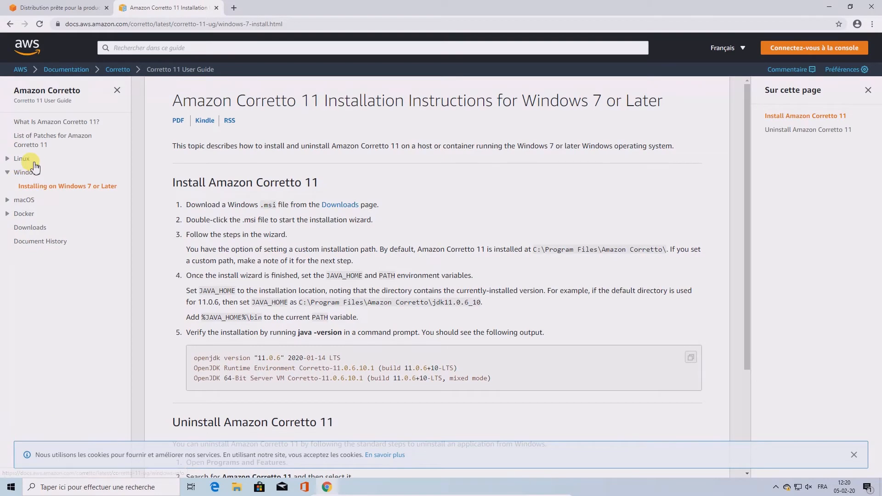
{"action": "scroll", "coordinate": [215, 218], "scroll_direction": "down", "scroll_amount": 3}
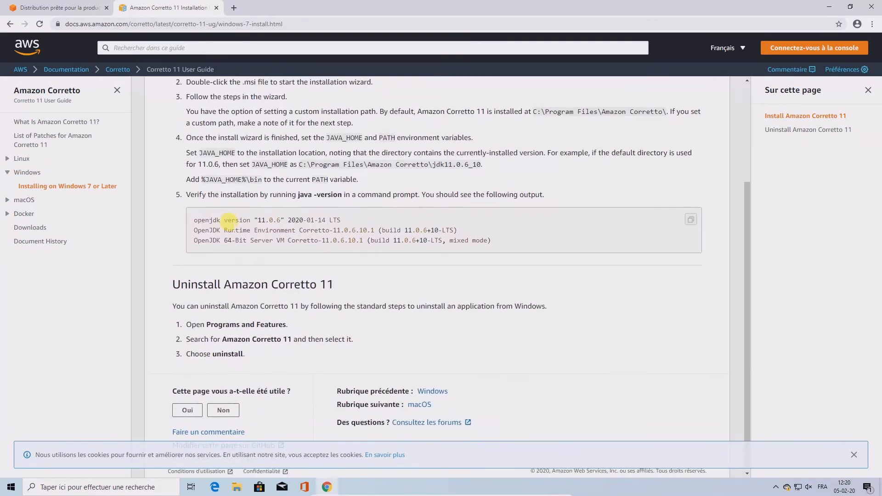
{"action": "left_click", "coordinate": [36, 174]}
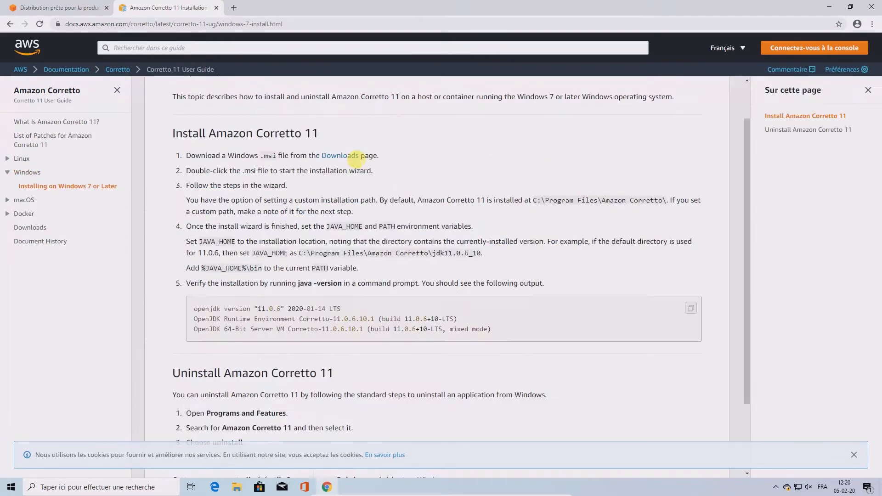
{"action": "left_click", "coordinate": [335, 155]}
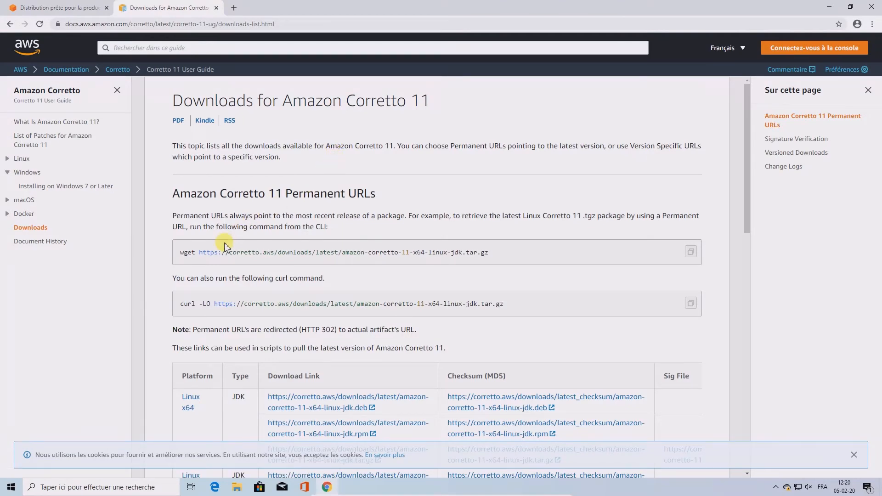
Download the Windows x64 JDK installer amazon-corretto-11-x64-windows-jdk.msi from the permanent URLs table
{"action": "scroll", "coordinate": [225, 248], "scroll_direction": "down", "scroll_amount": 5}
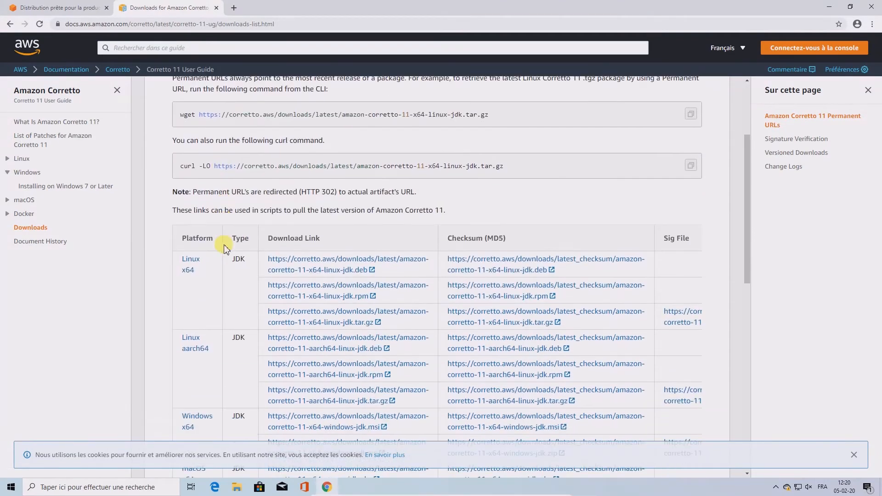
{"action": "scroll", "coordinate": [225, 248], "scroll_direction": "down", "scroll_amount": 1}
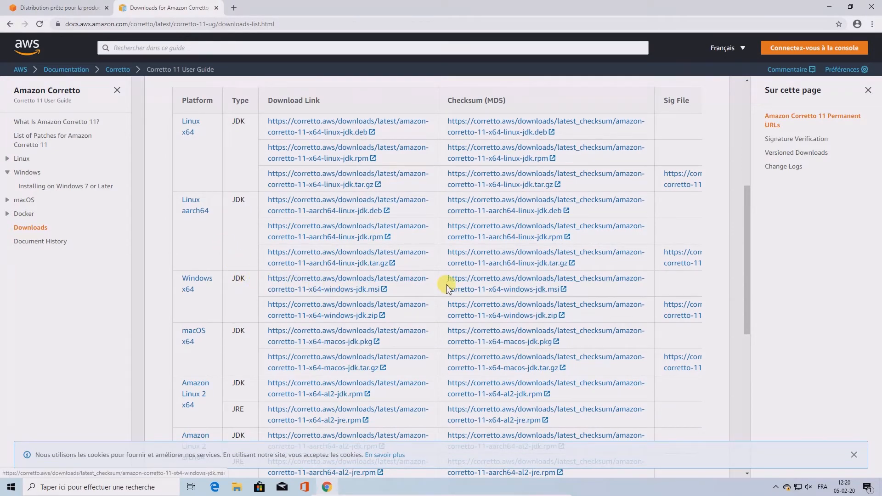
{"action": "left_click", "coordinate": [366, 293]}
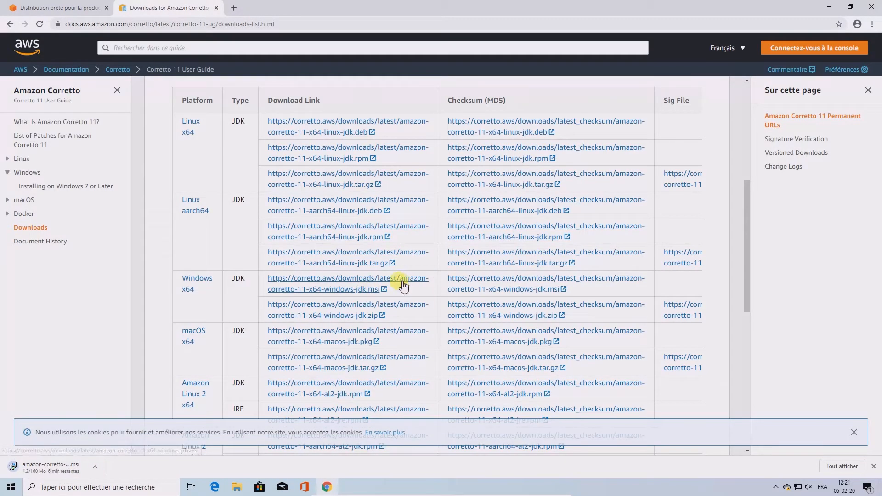
{"action": "scroll", "coordinate": [325, 271], "scroll_direction": "down", "scroll_amount": 1}
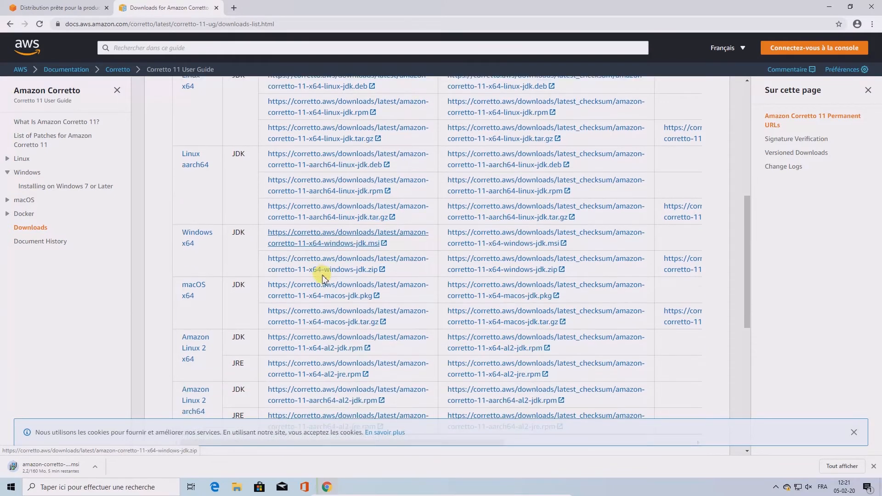
{"action": "left_click", "coordinate": [339, 242]}
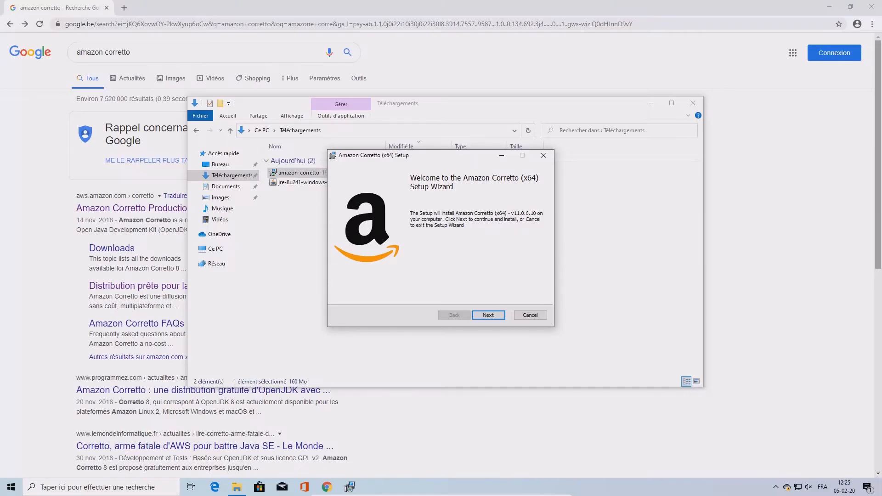
Install Amazon Corretto (x64) with the default features and location, allow it to make changes, and finish the wizard
{"action": "left_click", "coordinate": [488, 315]}
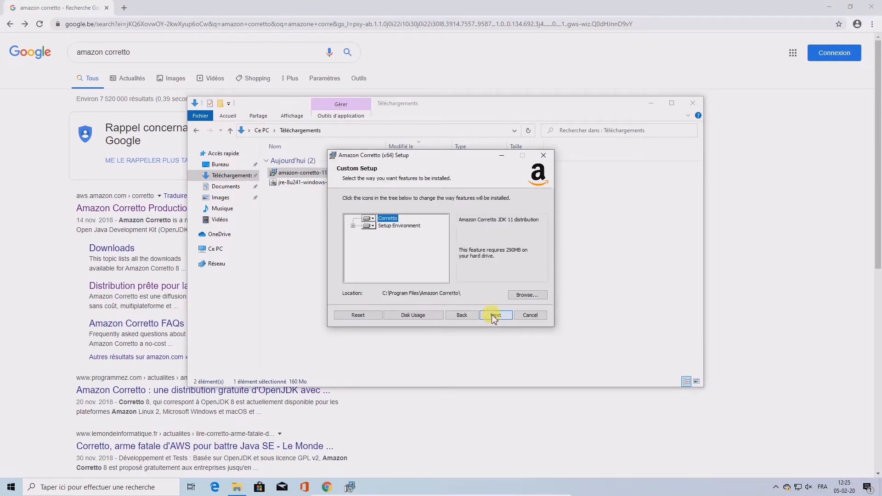
{"action": "left_click", "coordinate": [491, 316]}
{"action": "left_click", "coordinate": [486, 316]}
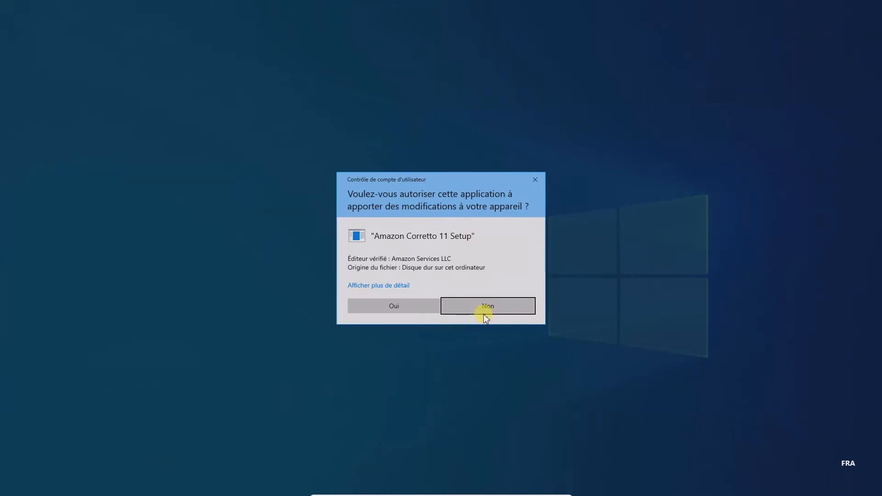
{"action": "left_click", "coordinate": [401, 305]}
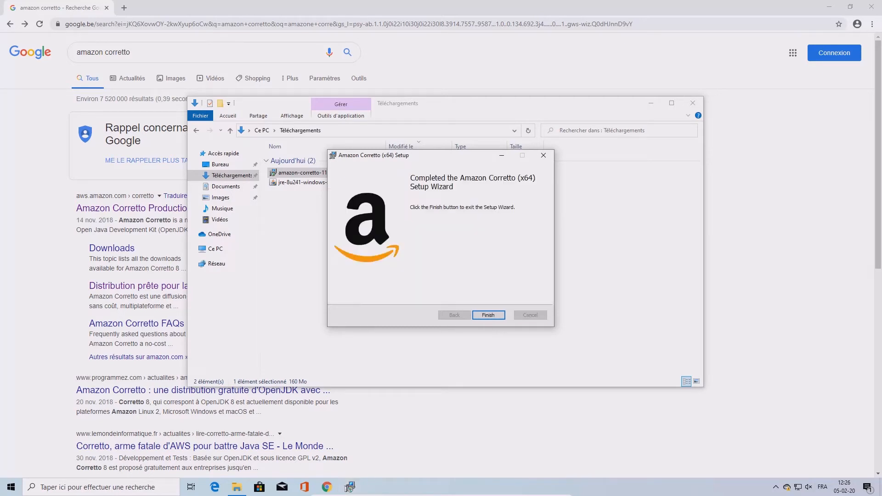
{"action": "left_click", "coordinate": [488, 315]}
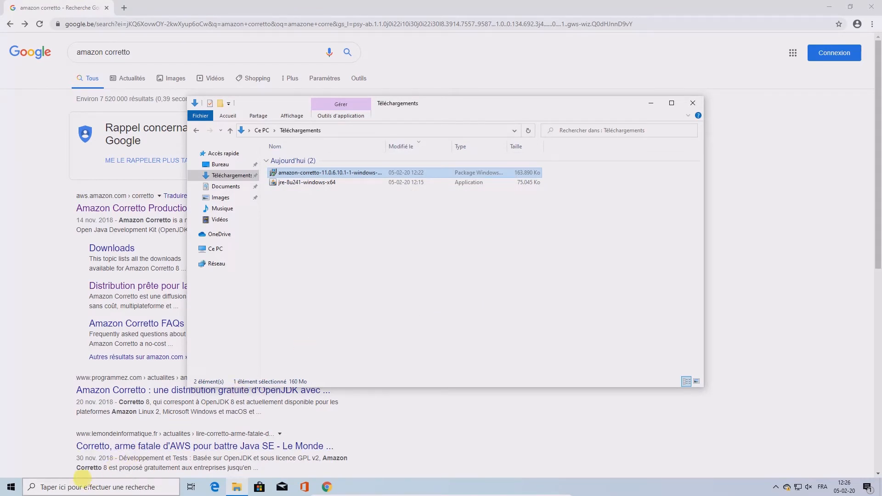
Find cmd through the Windows search and open the Command Prompt
{"action": "left_click", "coordinate": [78, 485]}
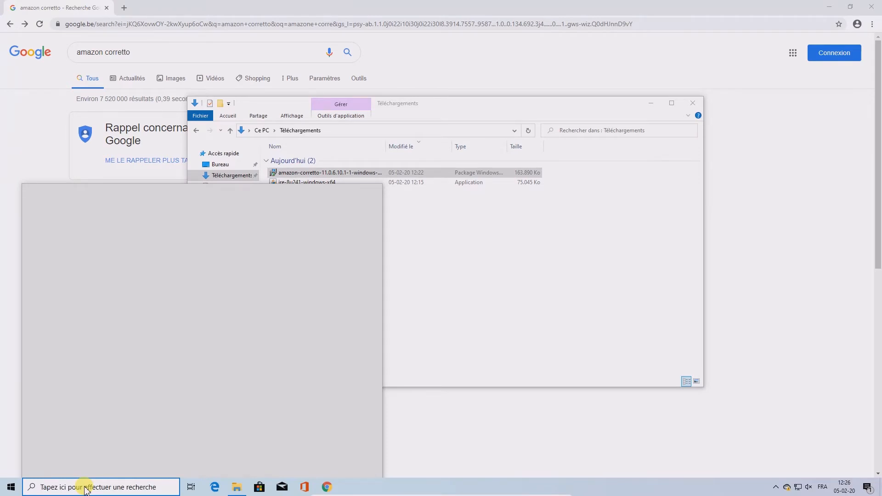
{"action": "type", "text": "cm"}
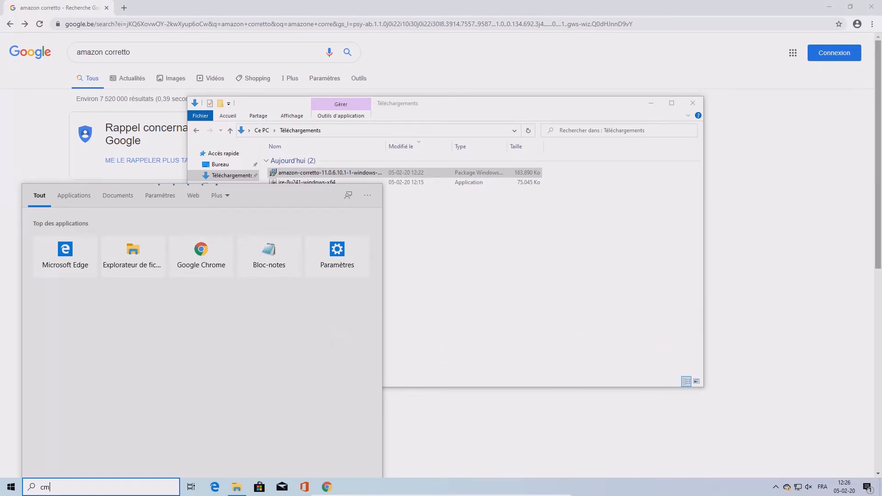
{"action": "key", "text": "Return"}
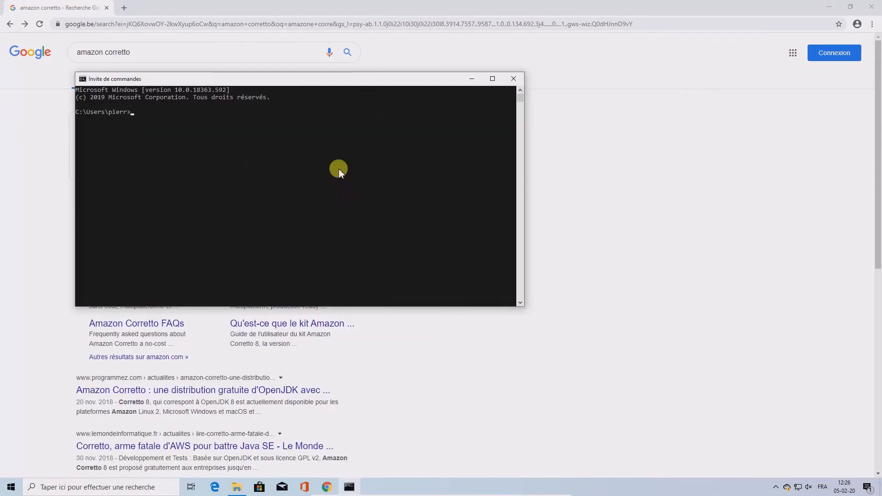
Try to run the command javc in the Command Prompt
{"action": "left_click", "coordinate": [133, 112]}
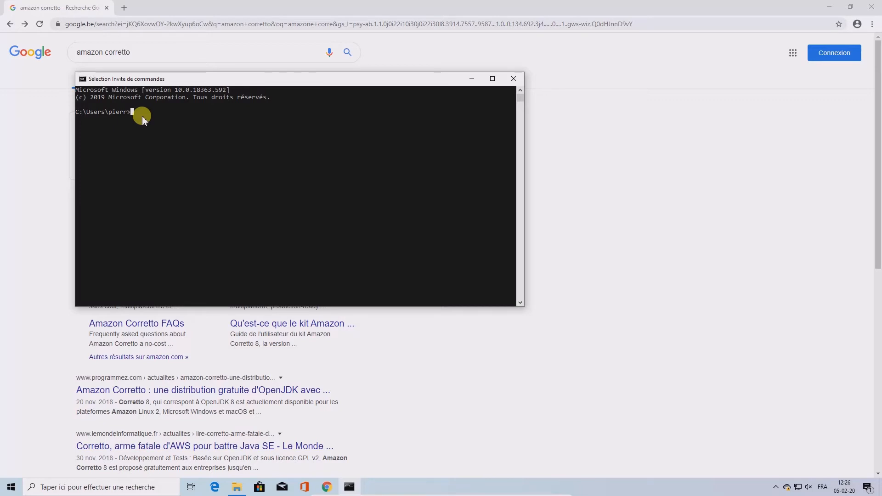
{"action": "type", "text": "javc"}
{"action": "key", "text": "Return"}
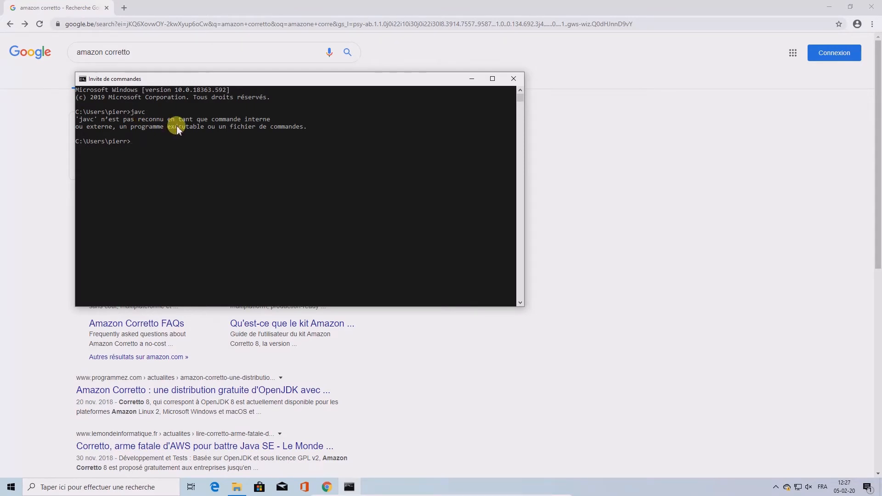
Run javac in the Command Prompt to check that the Java compiler is available
{"action": "type", "text": "j"}
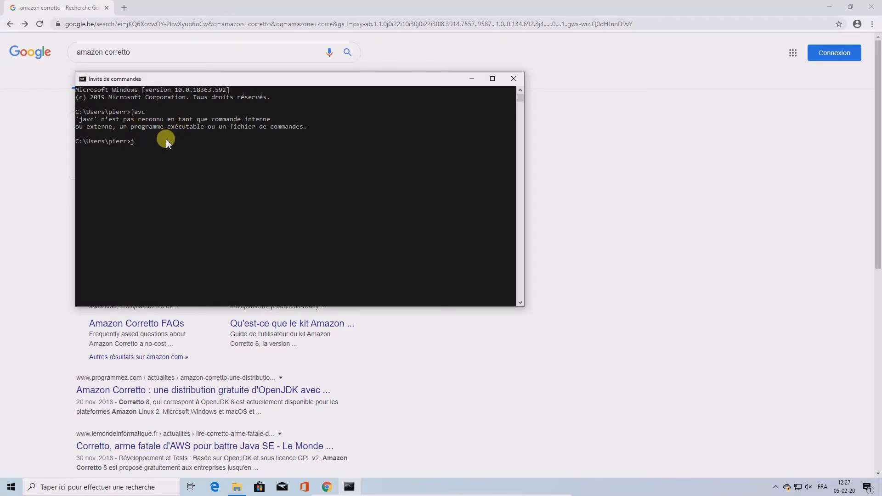
{"action": "type", "text": "avac"}
{"action": "key", "text": "Return"}
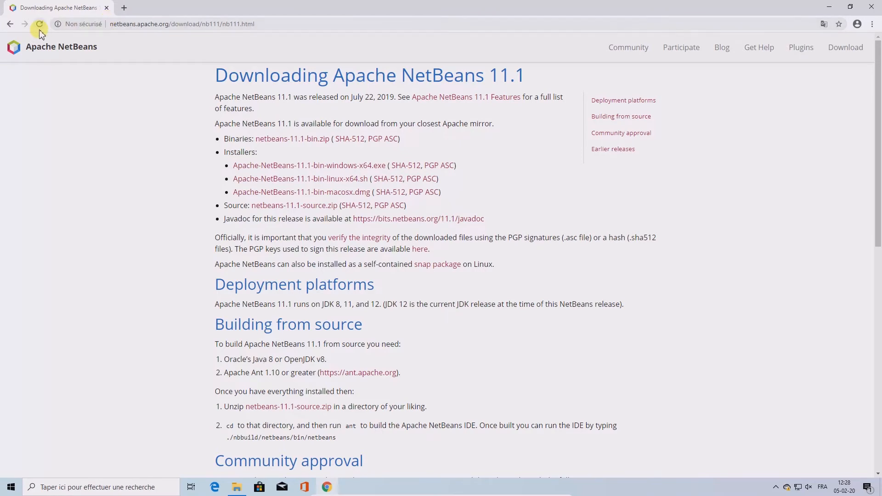
Search Google in a new browser tab for netbeans 11 download
{"action": "left_click", "coordinate": [124, 8]}
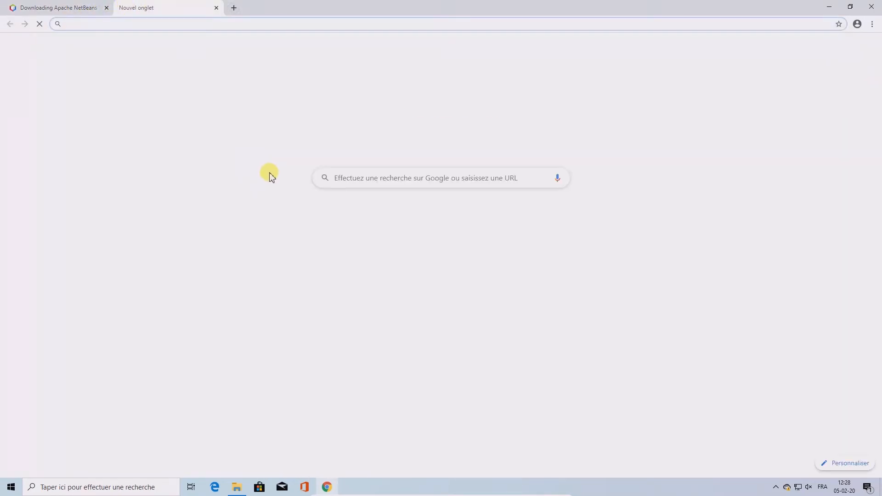
{"action": "left_click", "coordinate": [390, 230]}
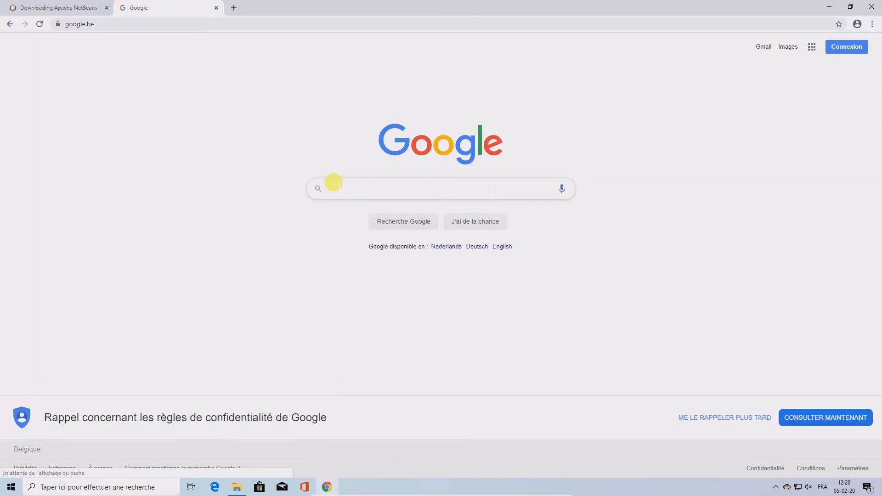
{"action": "type", "text": "net"}
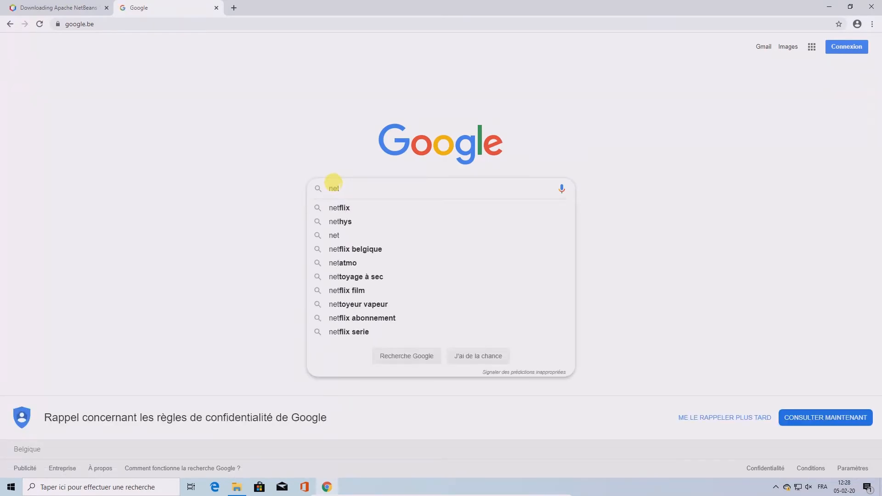
{"action": "type", "text": "beans"}
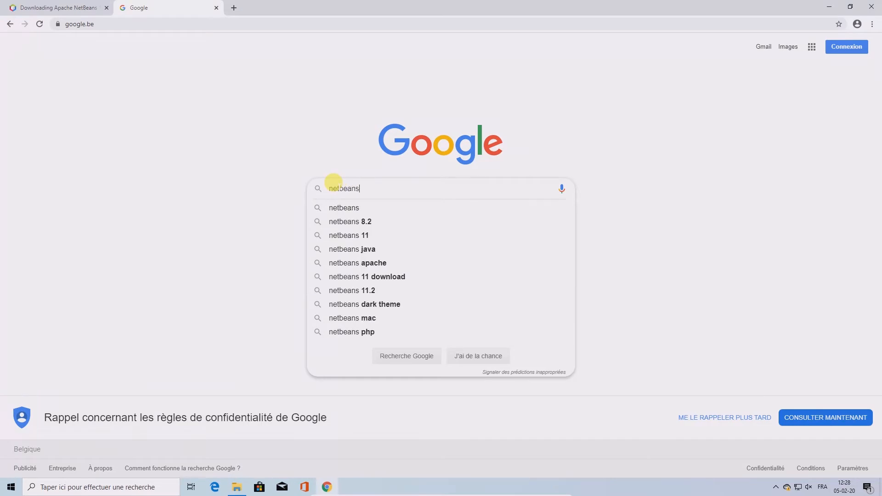
{"action": "type", "text": " 11"}
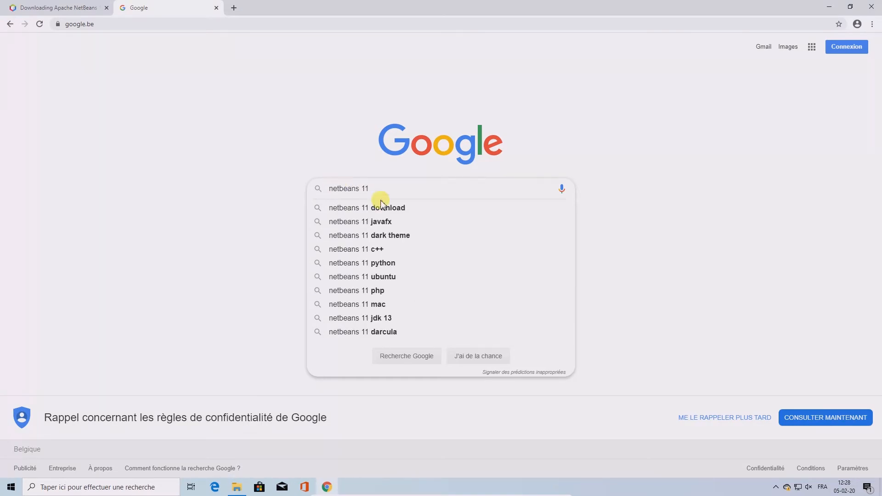
{"action": "left_click", "coordinate": [383, 207]}
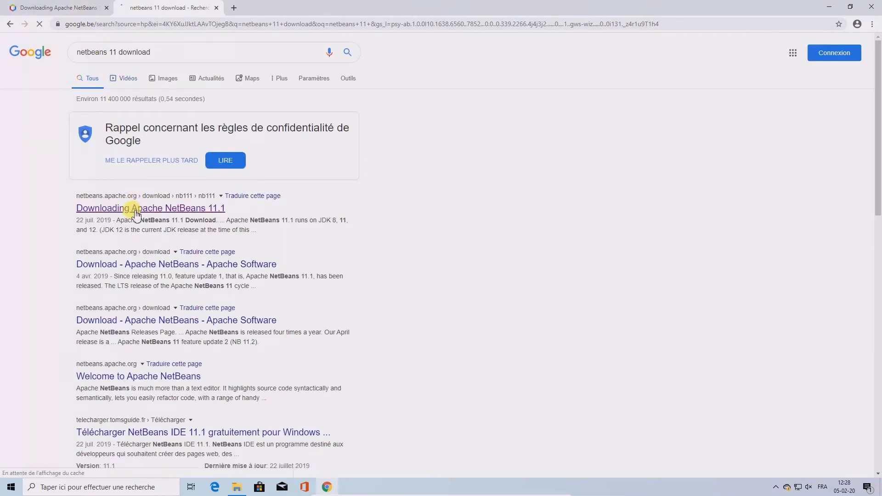
Download Apache-NetBeans-11.1-bin-windows-x64.exe from the NetBeans 11.1 page and launch it with permission to make changes
{"action": "left_click", "coordinate": [75, 9]}
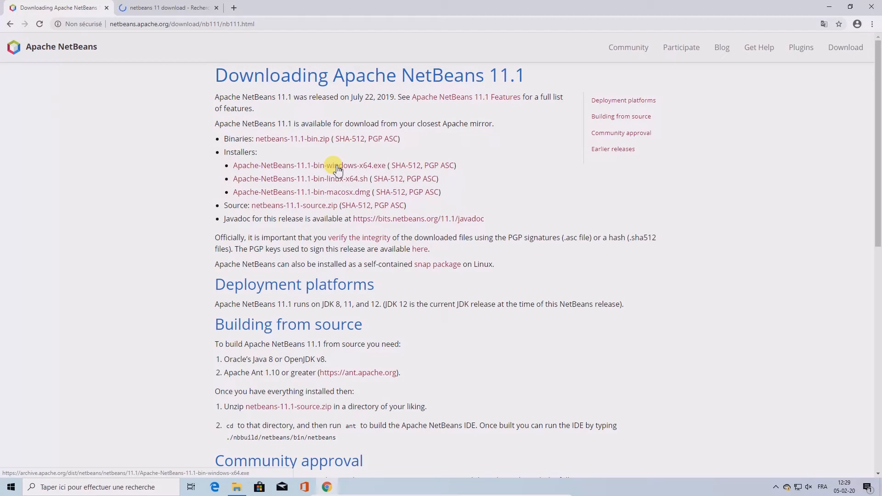
{"action": "left_click", "coordinate": [377, 171]}
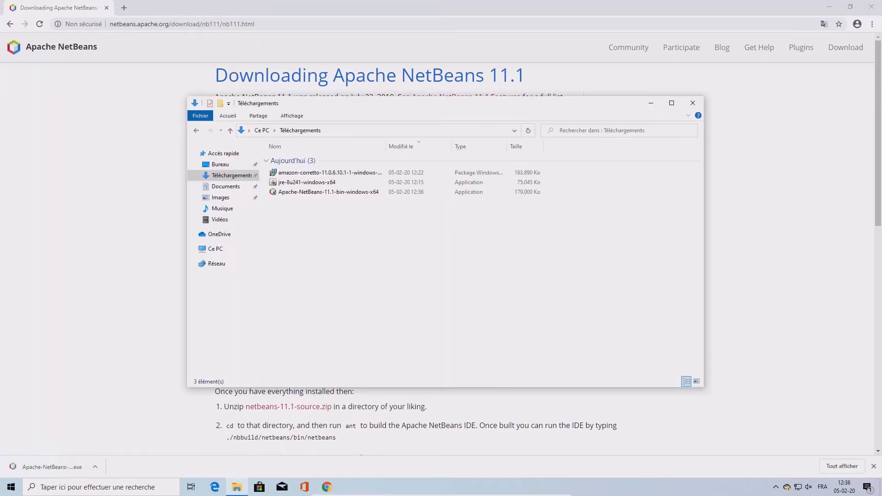
{"action": "left_click", "coordinate": [335, 193]}
{"action": "double_click", "coordinate": [334, 195]}
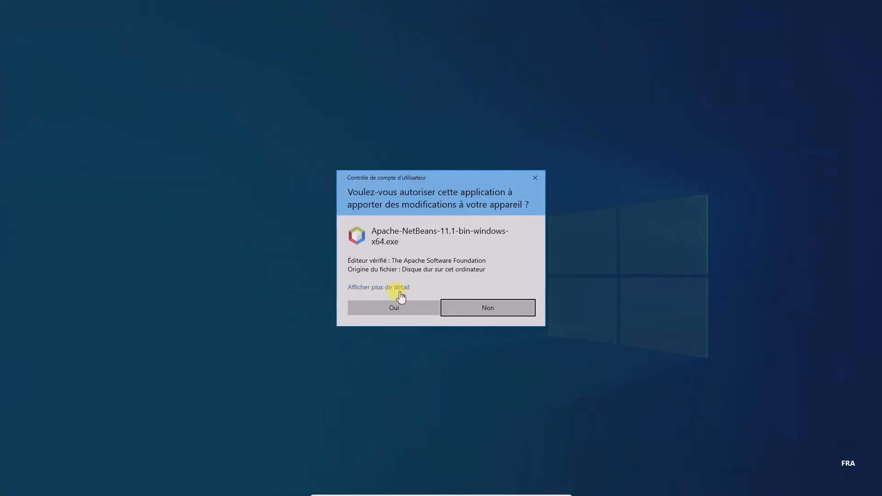
{"action": "left_click", "coordinate": [402, 304]}
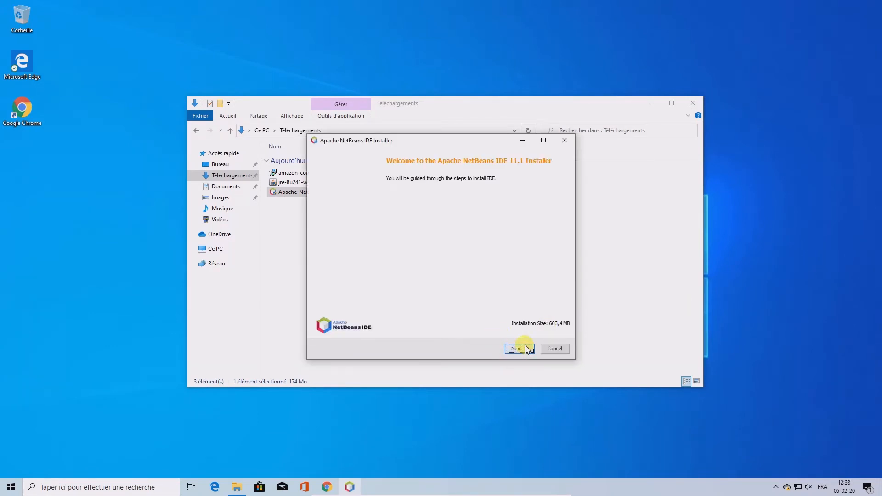
Install Apache NetBeans IDE 11.1, accepting the license and keeping the default folder, the Amazon Corretto JDK and the update check
{"action": "left_click", "coordinate": [524, 350]}
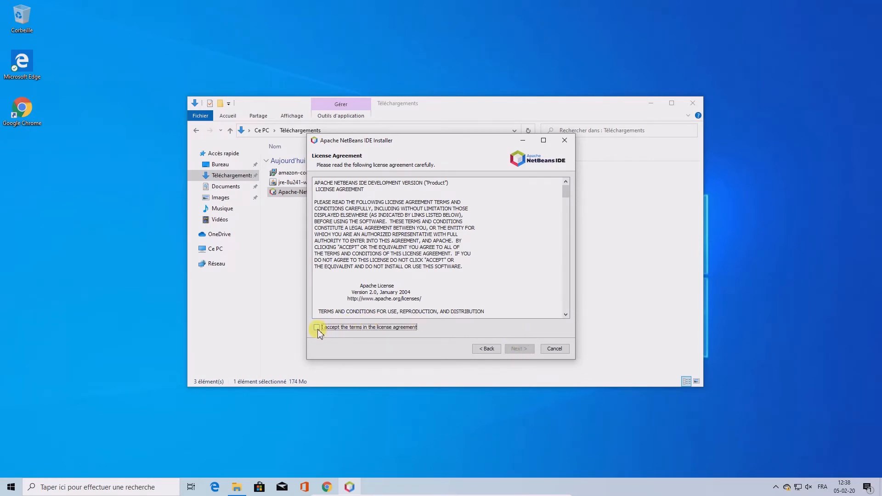
{"action": "left_click", "coordinate": [332, 328]}
{"action": "left_click", "coordinate": [518, 350]}
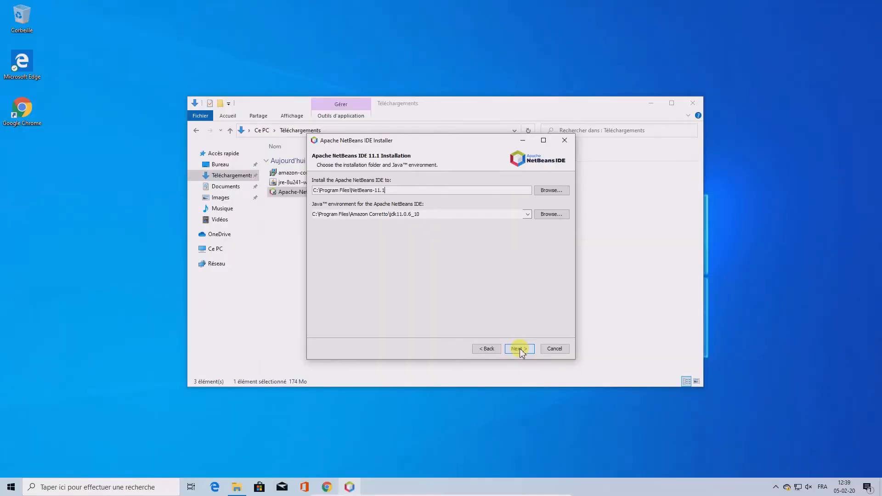
{"action": "left_click", "coordinate": [521, 350]}
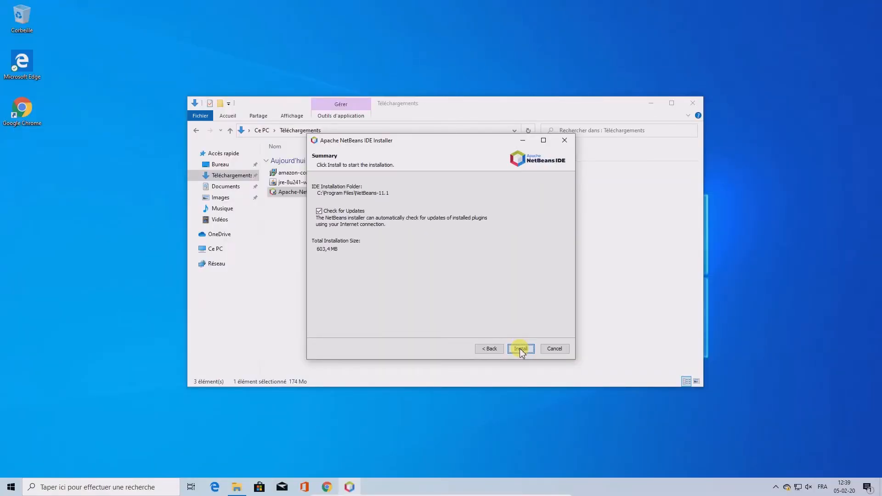
{"action": "left_click", "coordinate": [520, 349]}
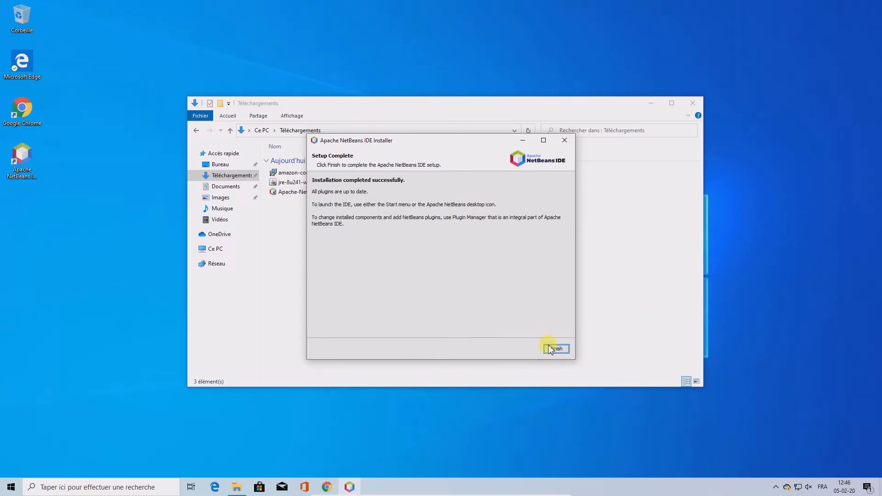
{"action": "left_click", "coordinate": [554, 350]}
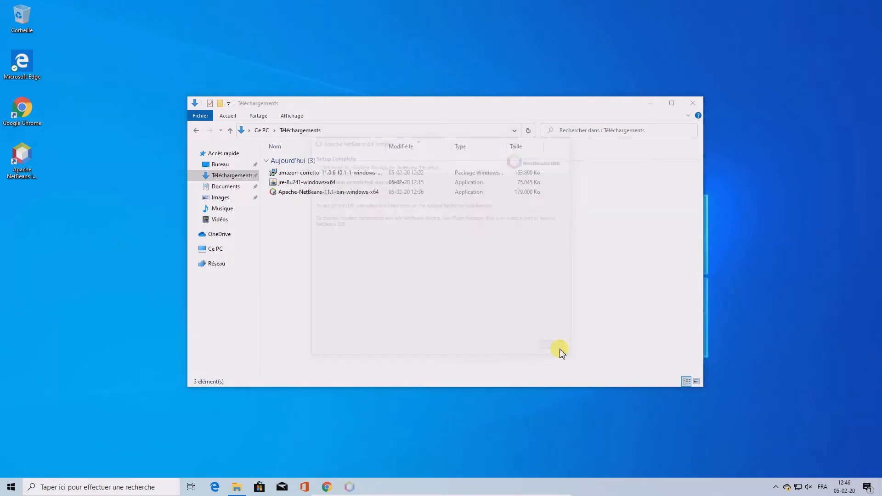
Close the downloads folder and start Apache NetBeans from the desktop
{"action": "left_click", "coordinate": [692, 103]}
{"action": "double_click", "coordinate": [21, 164]}
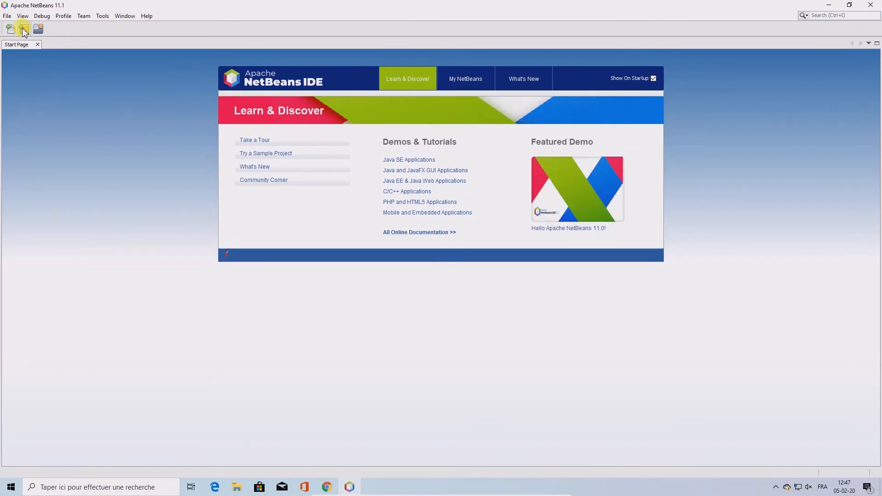
Start a new Java Application project in the Java with Ant category and activate Java SE support
{"action": "left_click", "coordinate": [24, 30]}
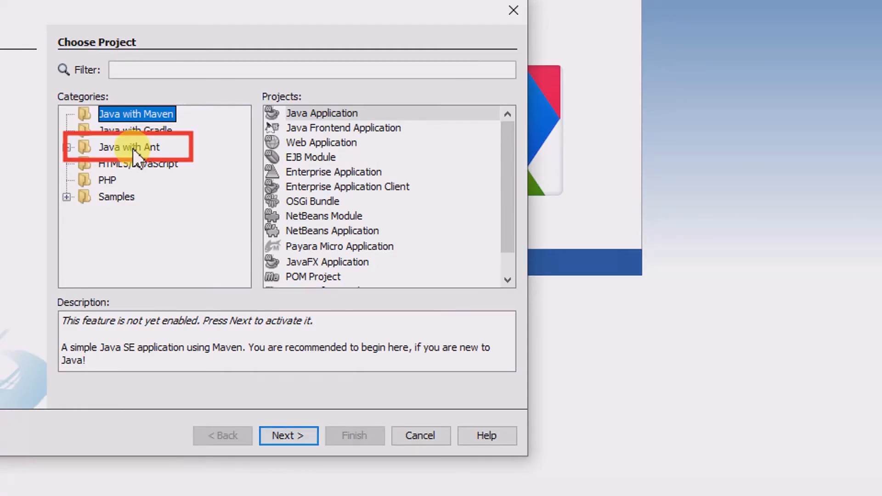
{"action": "left_click", "coordinate": [387, 198]}
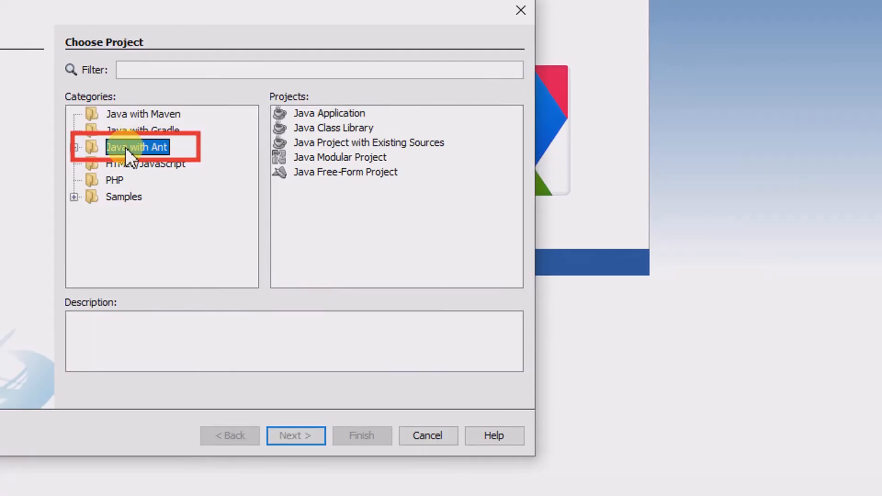
{"action": "left_click", "coordinate": [111, 147]}
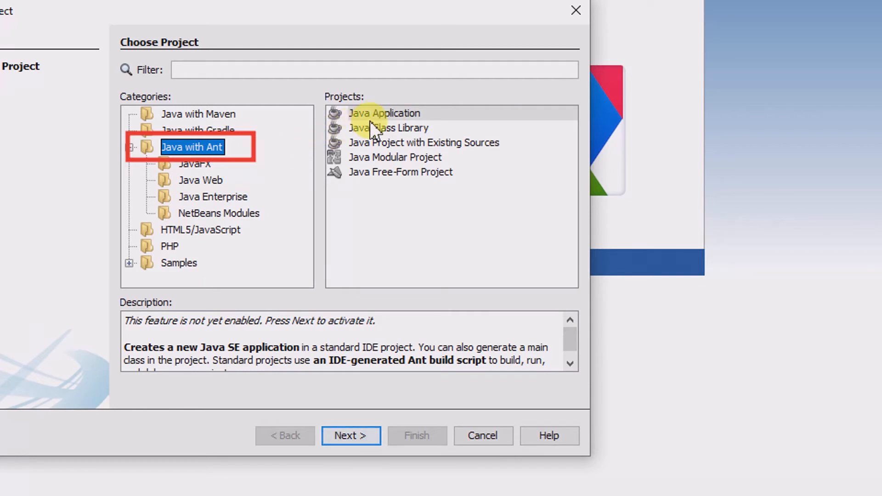
{"action": "left_click", "coordinate": [379, 114]}
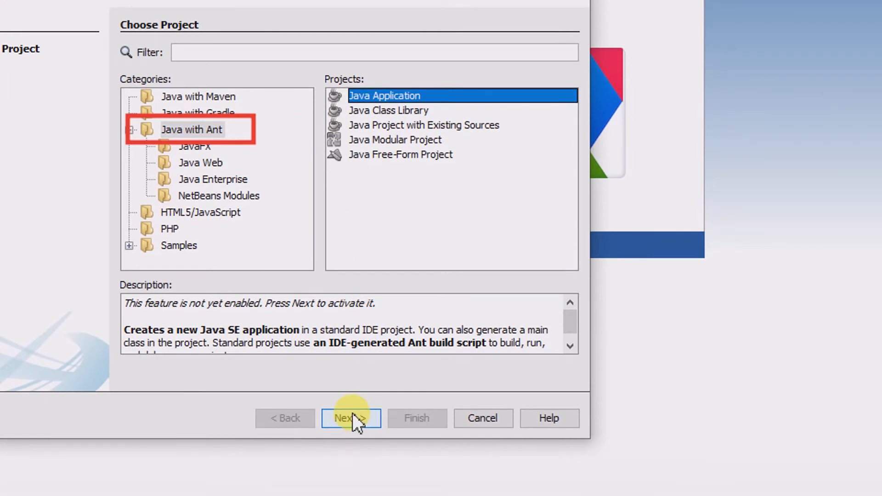
{"action": "left_click", "coordinate": [352, 431]}
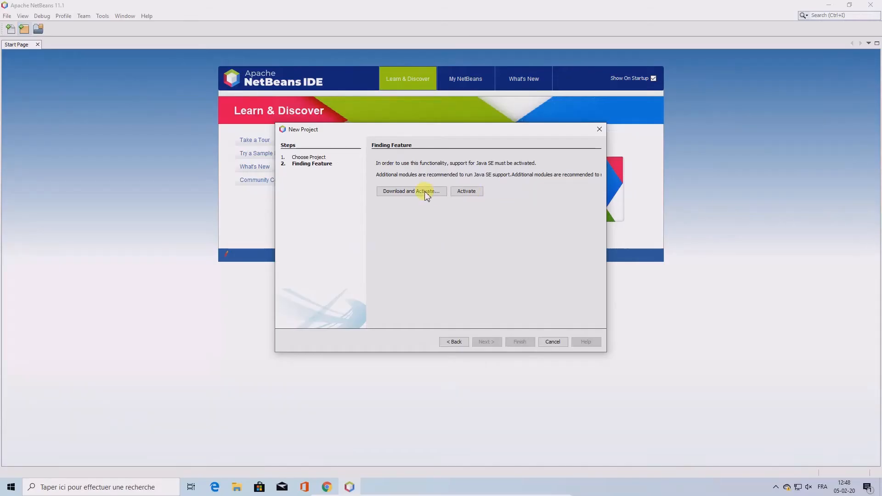
{"action": "left_click", "coordinate": [470, 193]}
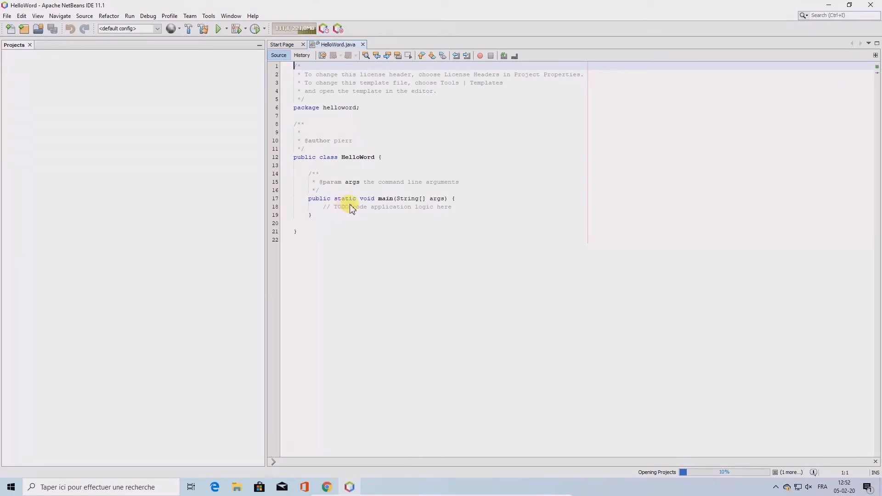
Insert a System.out.println statement below the TODO comment in main, completing sys with the systrace template
{"action": "left_click", "coordinate": [453, 206]}
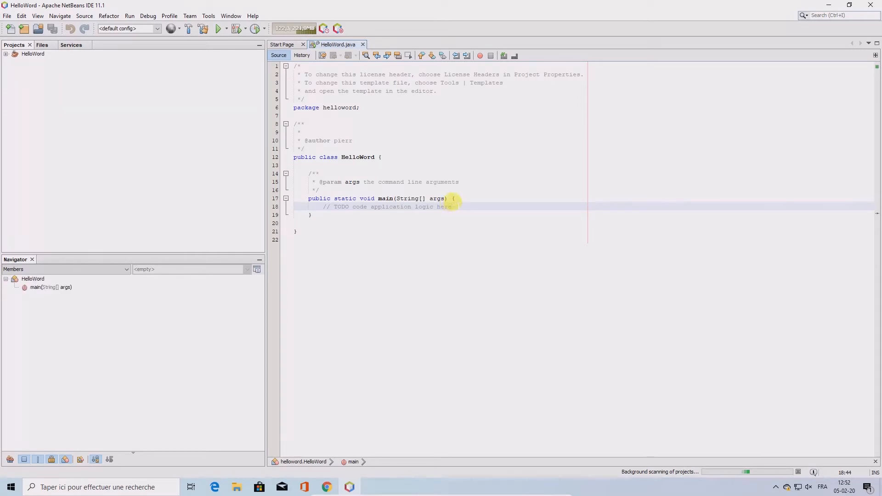
{"action": "key", "text": "Return"}
{"action": "key", "text": "Return"}
{"action": "key", "text": "Up"}
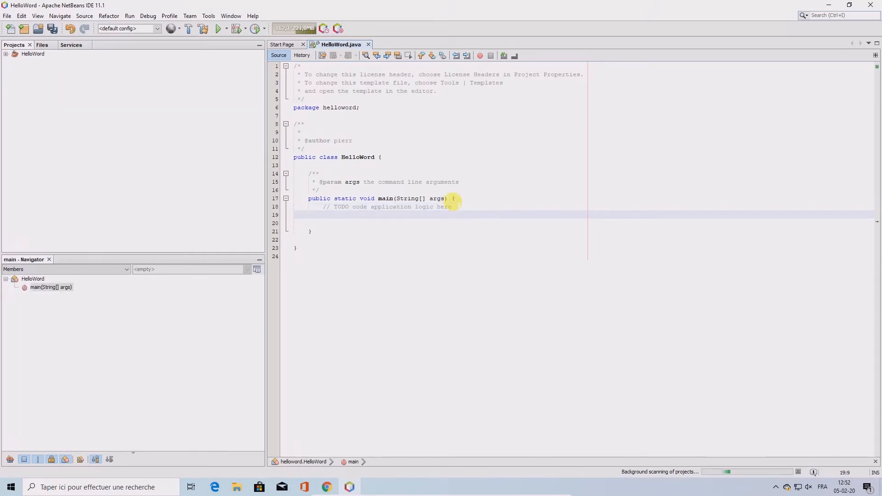
{"action": "type", "text": "s"}
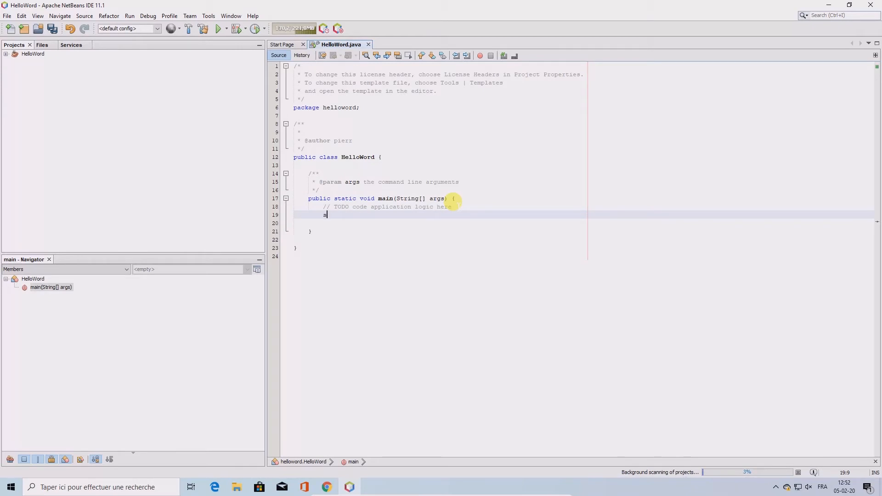
{"action": "type", "text": "ys"}
{"action": "key", "text": "ctrl+space"}
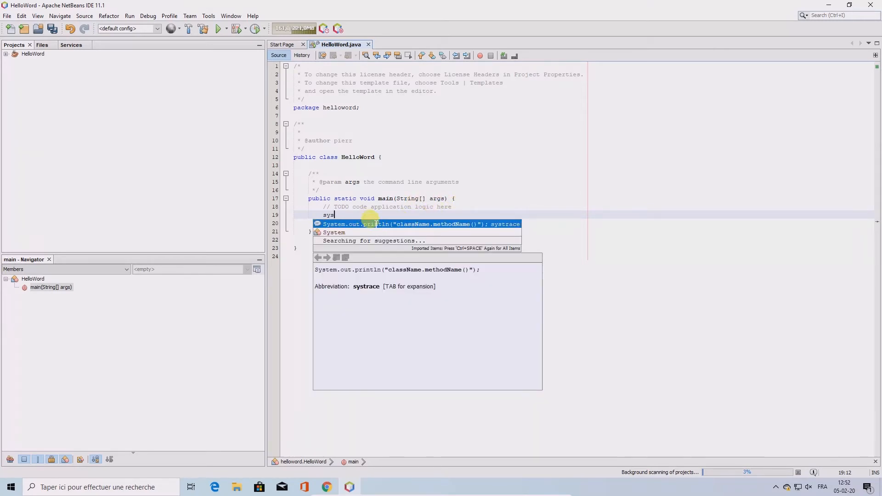
{"action": "key", "text": "Return"}
{"action": "key", "text": "Return"}
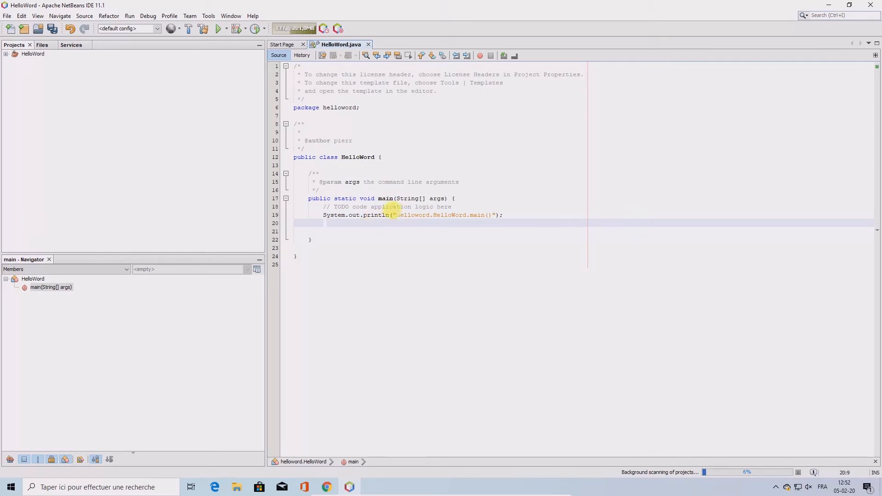
Replace the text inside the println quotes with Hello word
{"action": "left_click_drag", "start_coordinate": [397, 214], "coordinate": [495, 214]}
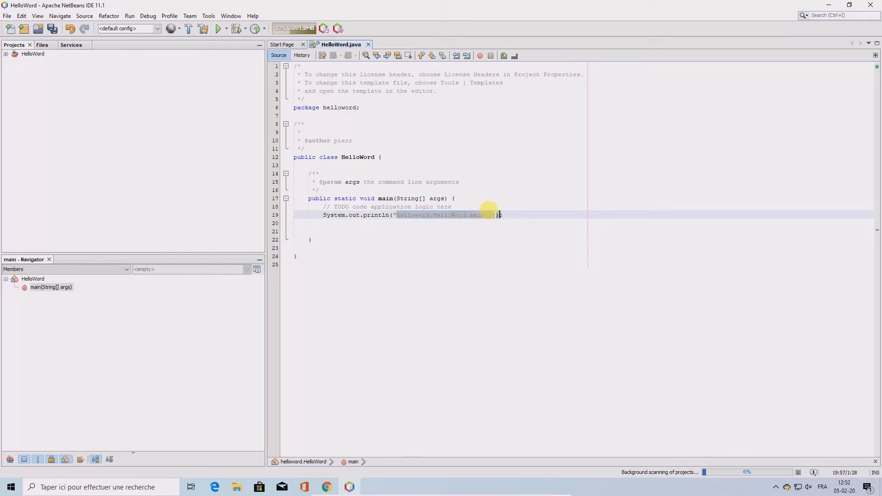
{"action": "left_click", "coordinate": [488, 215]}
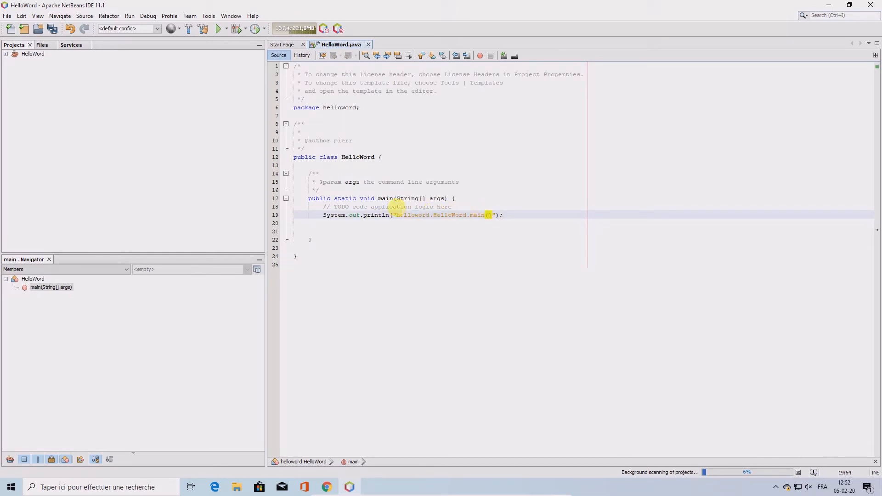
{"action": "left_click_drag", "start_coordinate": [396, 215], "coordinate": [492, 215]}
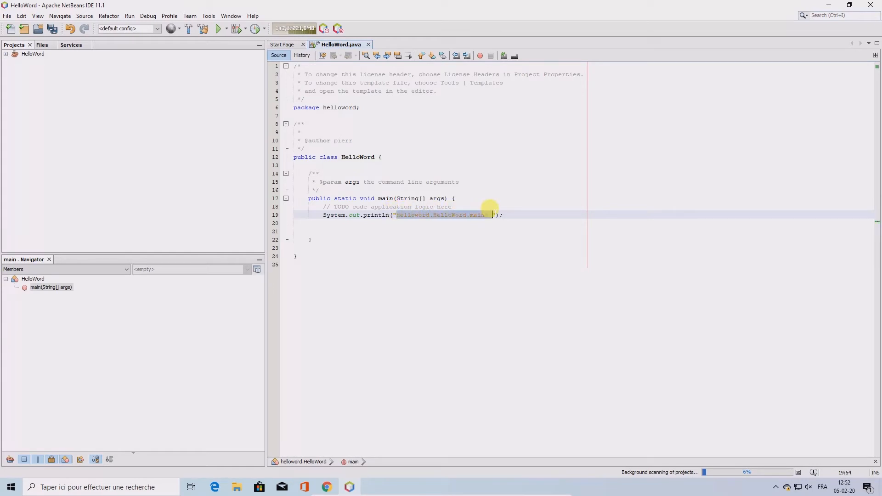
{"action": "type", "text": "Hell"}
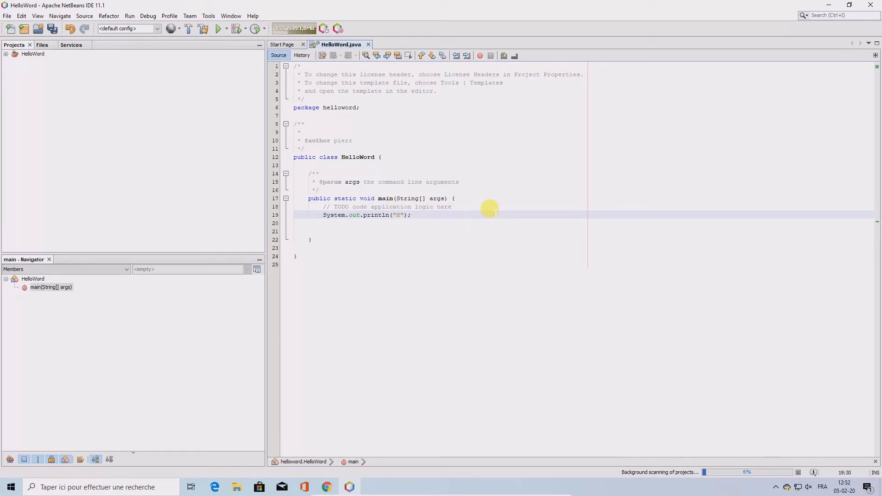
{"action": "type", "text": "o word"}
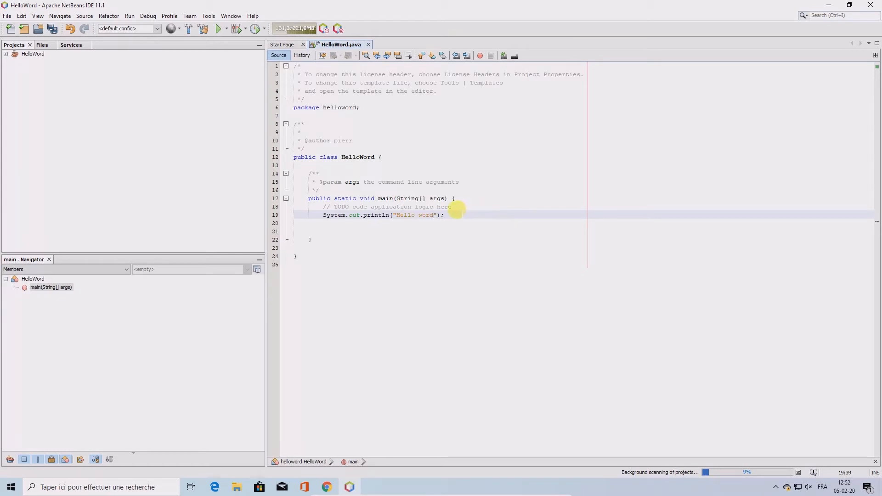
Correct the printed text to Hello world
{"action": "left_click", "coordinate": [430, 215]}
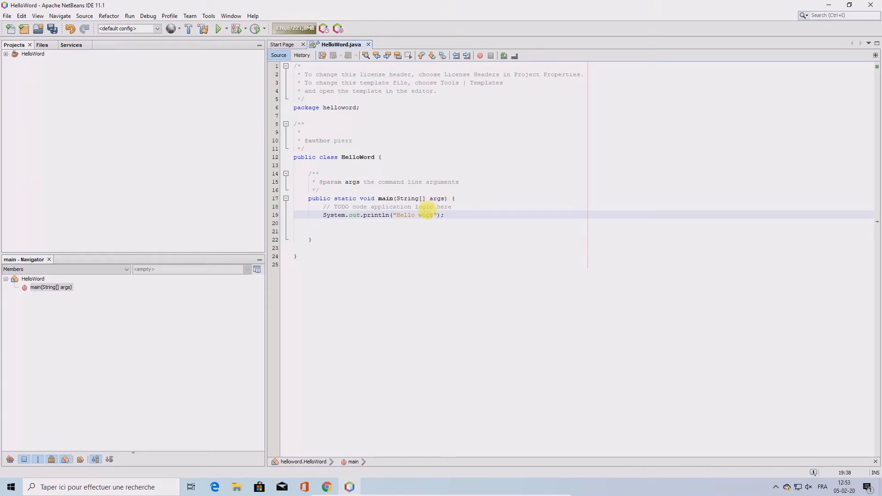
{"action": "type", "text": "l"}
{"action": "left_click", "coordinate": [451, 214]}
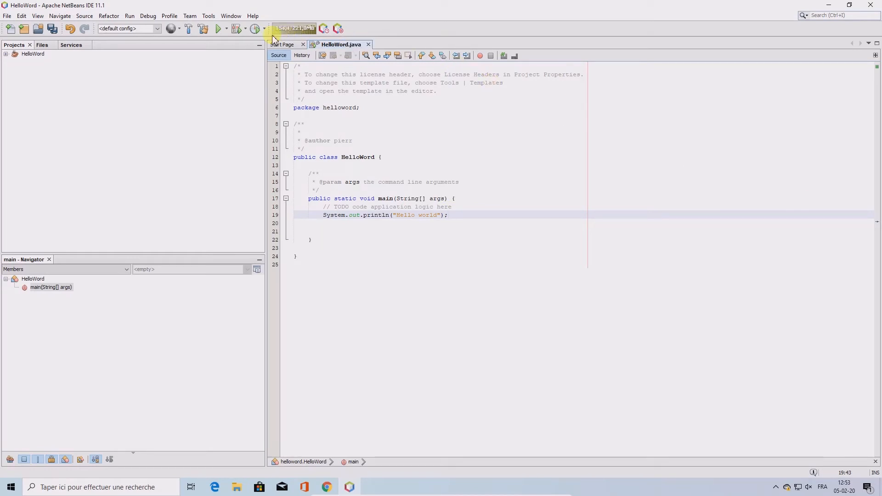
Build and run the HelloWord project
{"action": "left_click", "coordinate": [190, 30]}
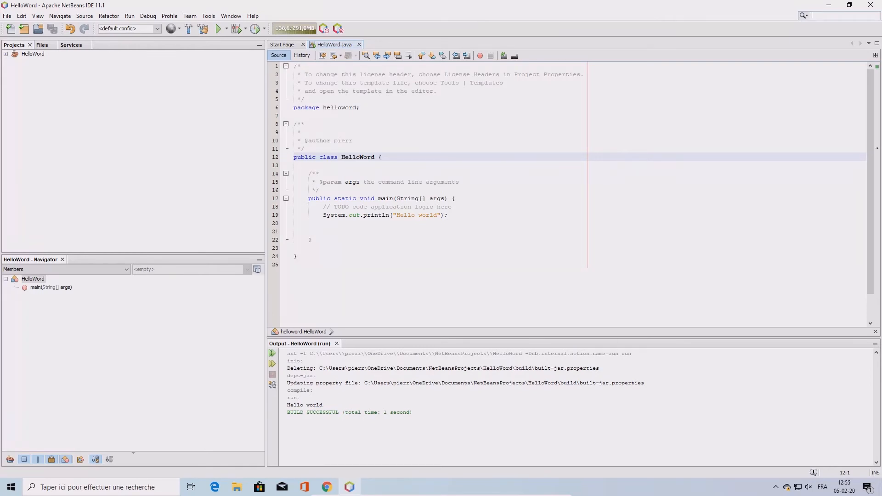
Switch to the browser, open the openjfx.io site and download the public JavaFX Windows SDK 11.0.2 from Gluon
{"action": "key", "text": "alt+Tab"}
{"action": "left_click", "coordinate": [90, 233]}
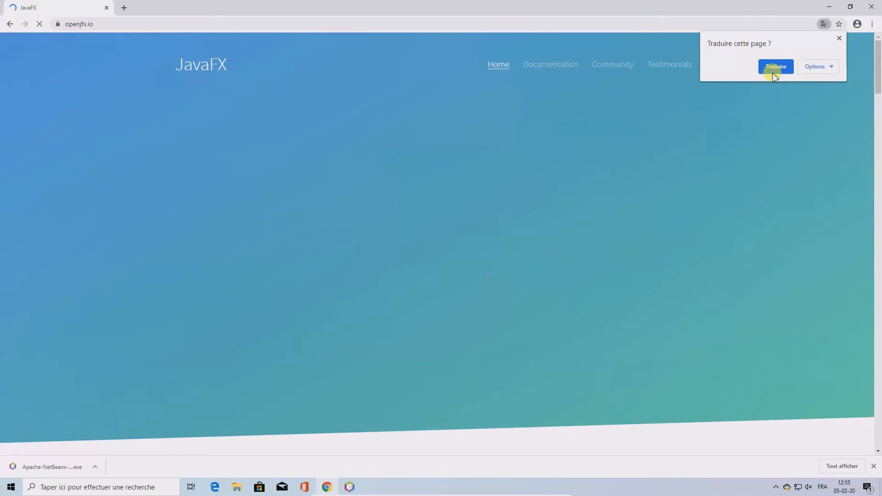
{"action": "left_click", "coordinate": [838, 38]}
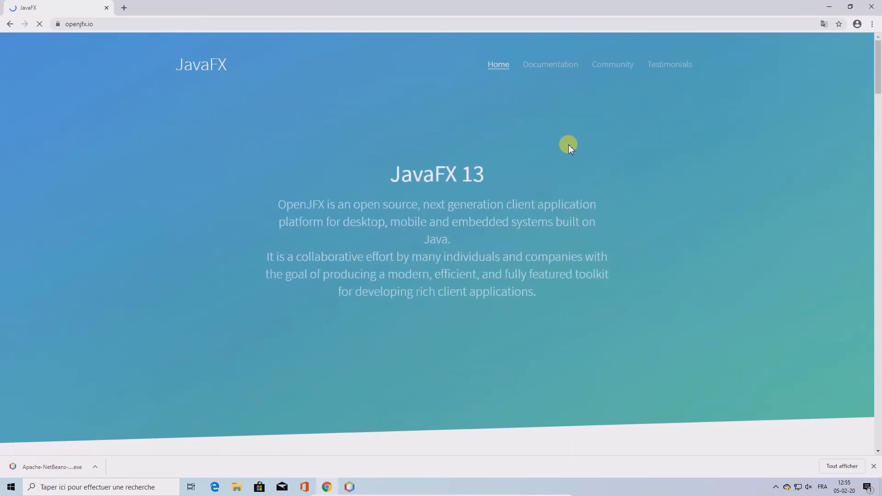
{"action": "scroll", "coordinate": [561, 211], "scroll_direction": "down", "scroll_amount": 4}
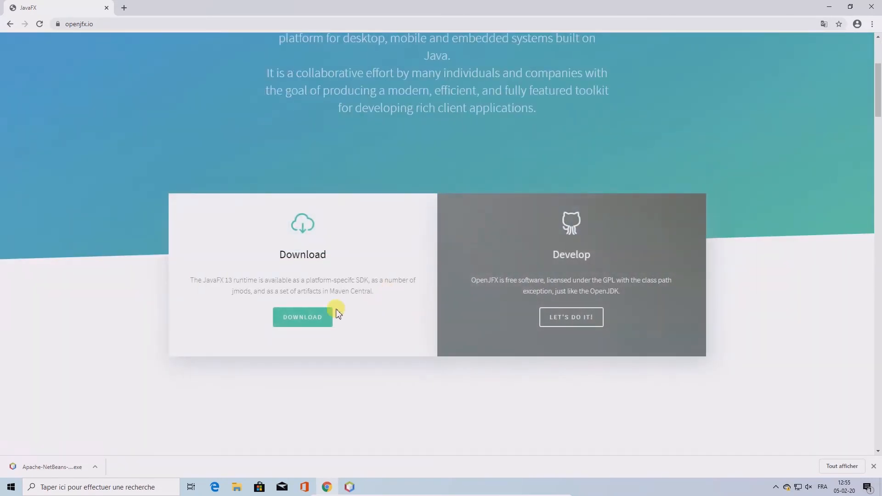
{"action": "left_click", "coordinate": [307, 320]}
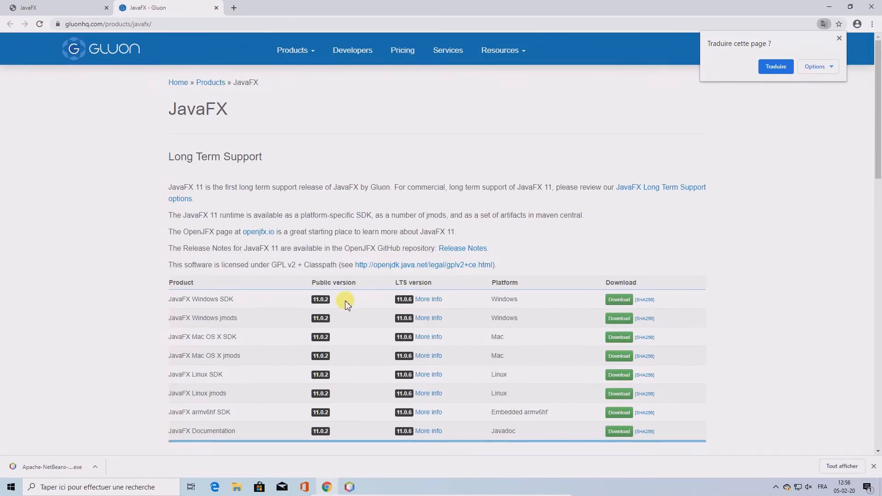
{"action": "left_click", "coordinate": [618, 300]}
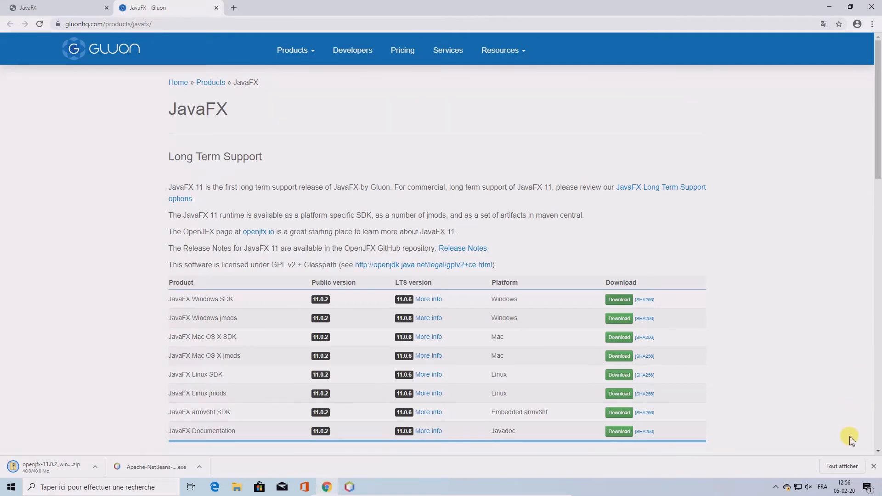
Extract the openjfx-11.0.2_windows-x64_bin-sdk archive from the downloads folder into the proposed destination
{"action": "left_click", "coordinate": [237, 489]}
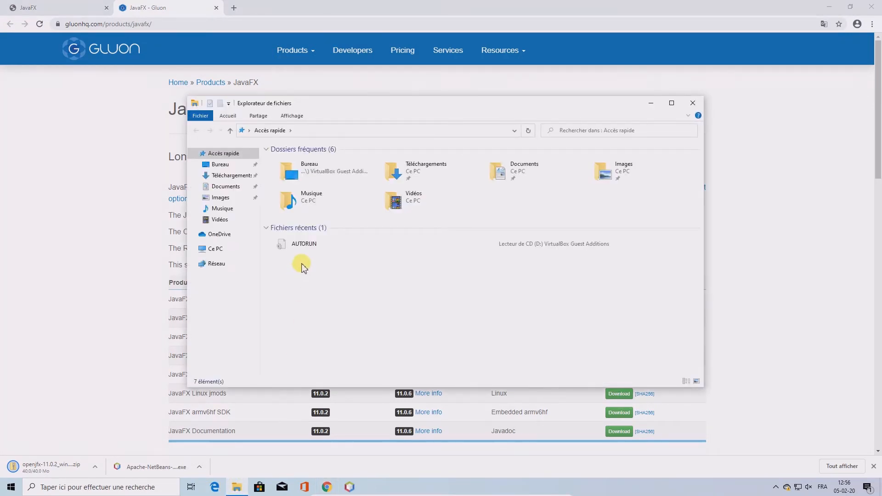
{"action": "left_click", "coordinate": [229, 175]}
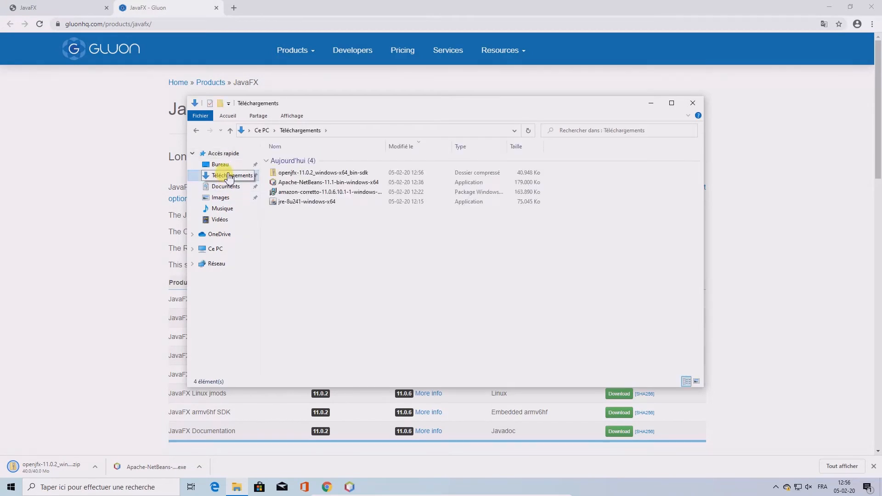
{"action": "left_click", "coordinate": [323, 173]}
{"action": "right_click", "coordinate": [324, 172]}
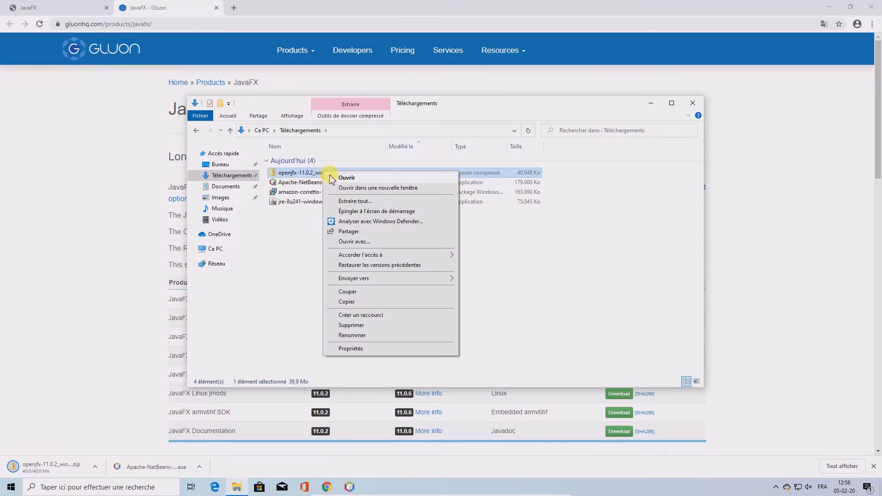
{"action": "left_click", "coordinate": [356, 201]}
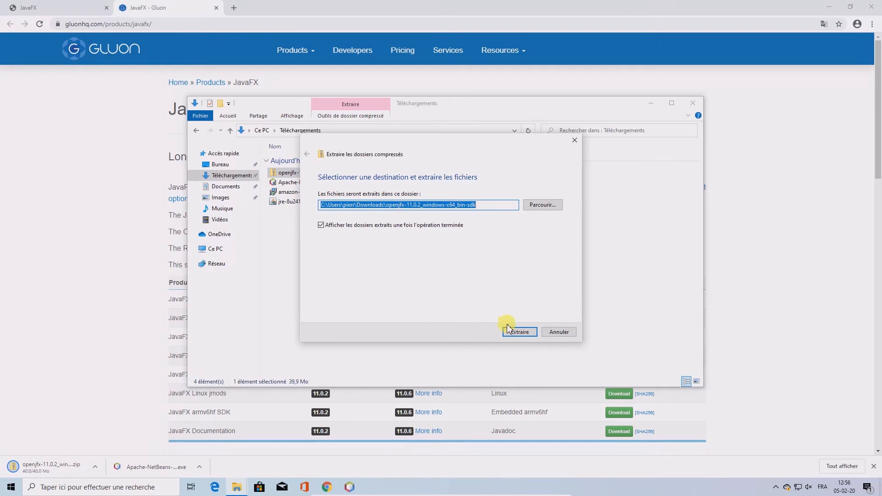
{"action": "left_click", "coordinate": [516, 333]}
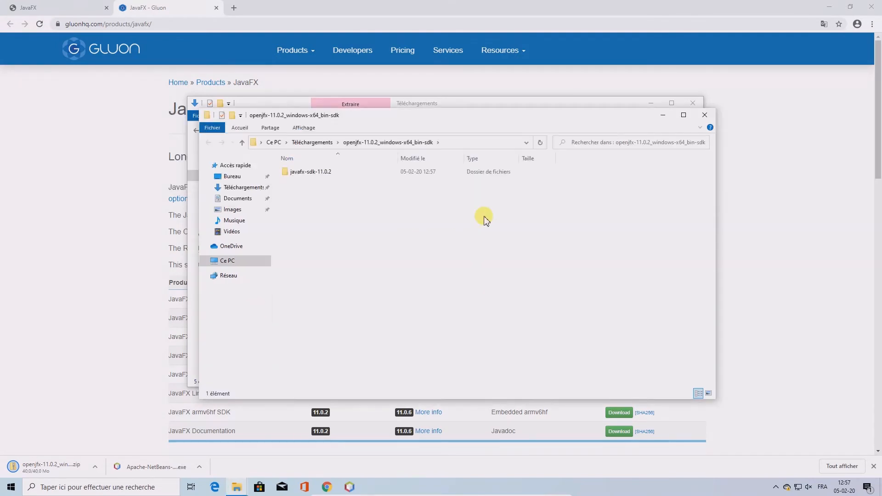
Copy the extracted javafx-sdk-11.0.2 folder to the root of the C: drive
{"action": "left_click", "coordinate": [302, 173]}
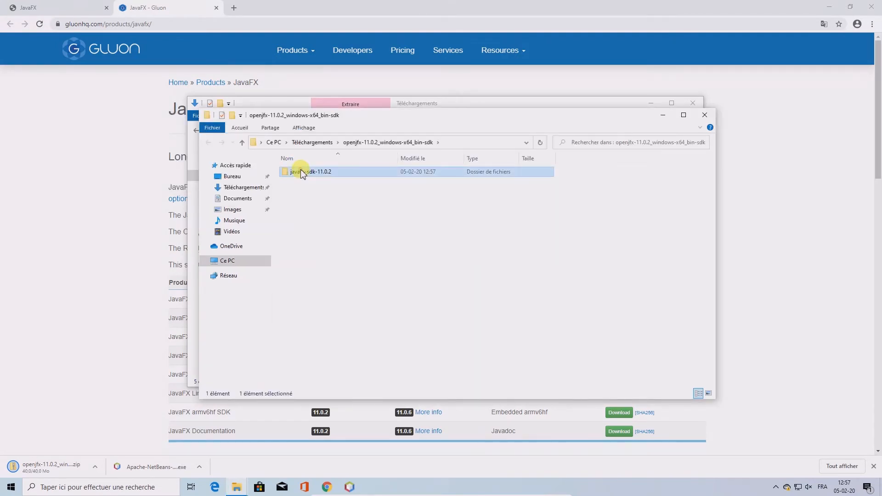
{"action": "right_click", "coordinate": [301, 170]}
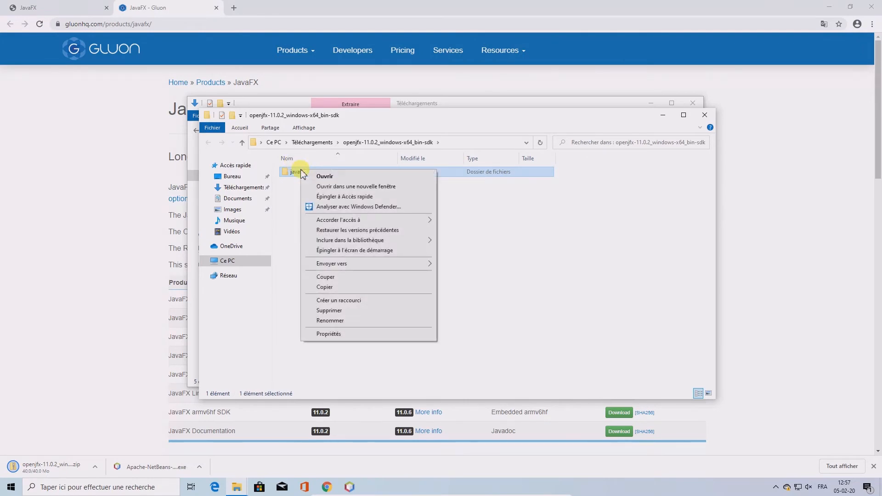
{"action": "left_click", "coordinate": [324, 287]}
{"action": "left_click", "coordinate": [227, 261]}
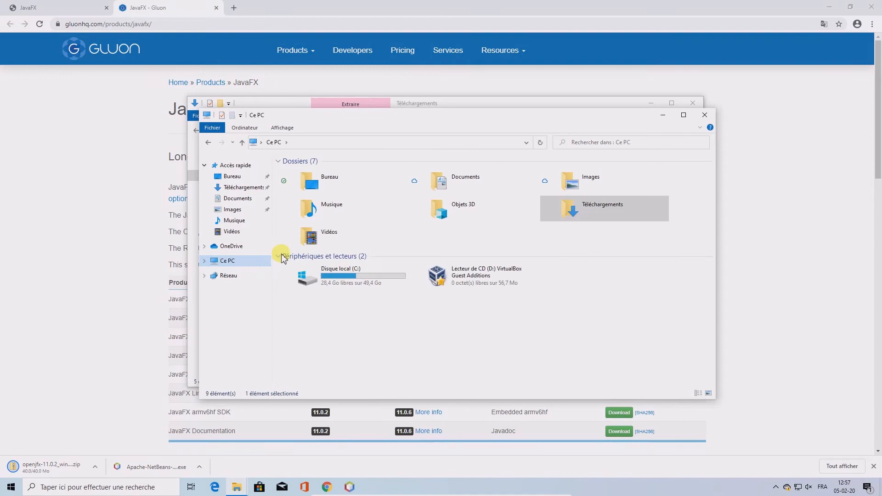
{"action": "double_click", "coordinate": [337, 274]}
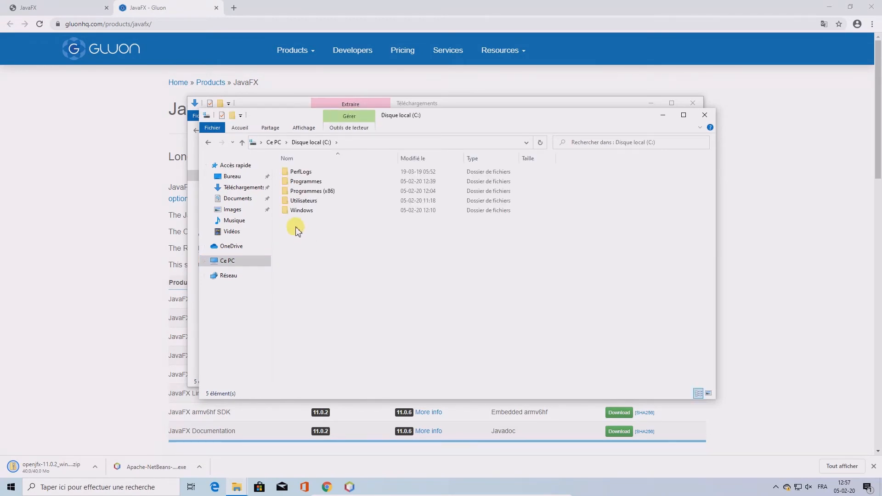
{"action": "right_click", "coordinate": [296, 228]}
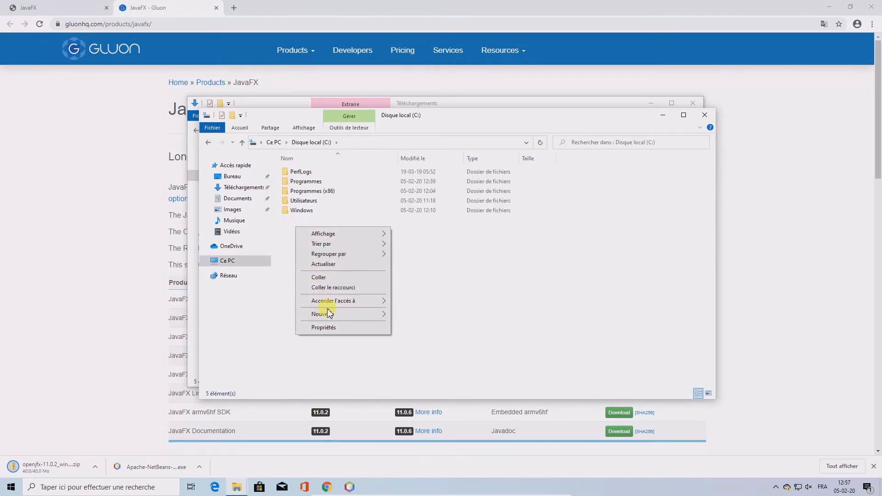
{"action": "left_click", "coordinate": [319, 277]}
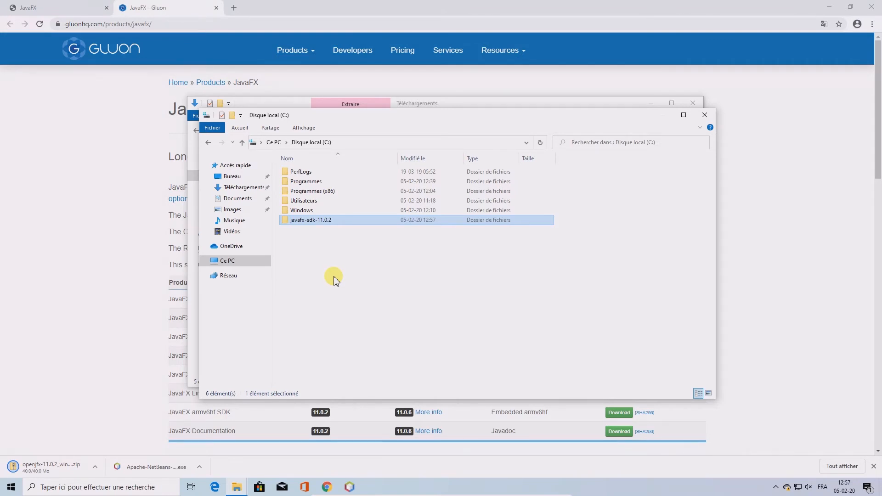
Switch to Apache NetBeans and open the Ant Library Manager
{"action": "left_click", "coordinate": [349, 486]}
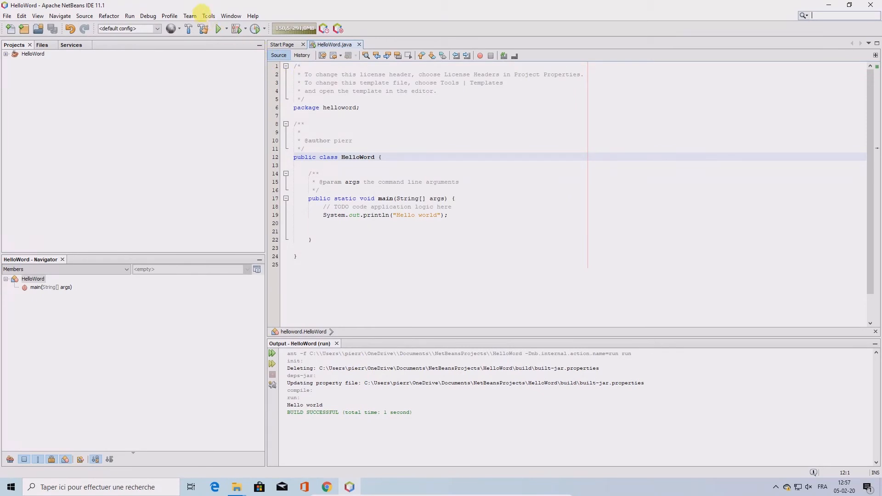
{"action": "left_click", "coordinate": [207, 18]}
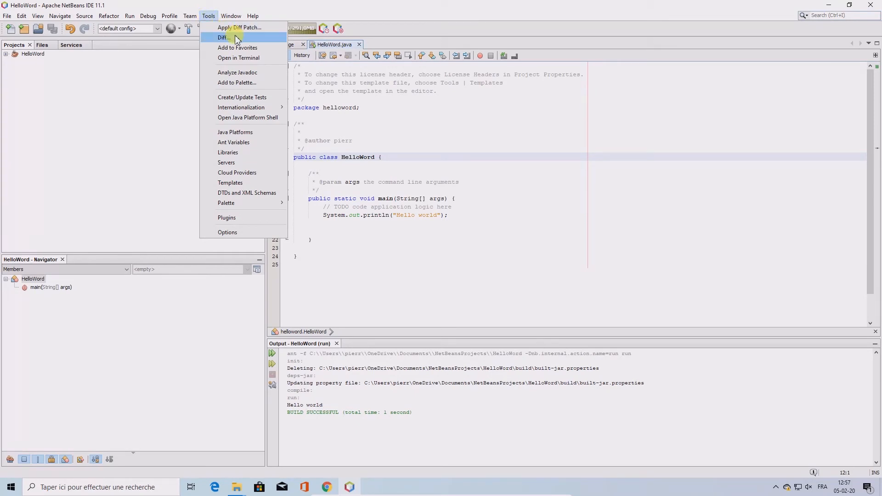
{"action": "left_click", "coordinate": [228, 152]}
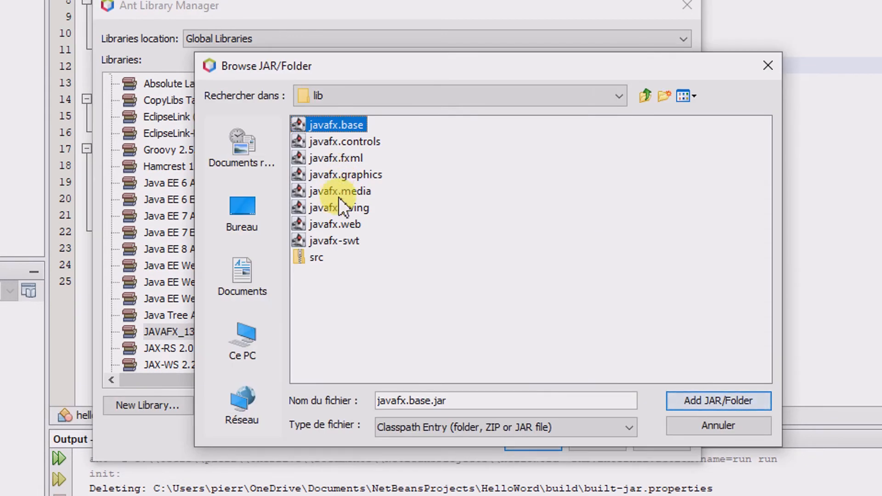
Add all the JavaFX JARs from javafx.base to javafx-swt, without src, to the JAVAFX_13 library classpath and save the library
{"action": "left_click", "coordinate": [343, 240]}
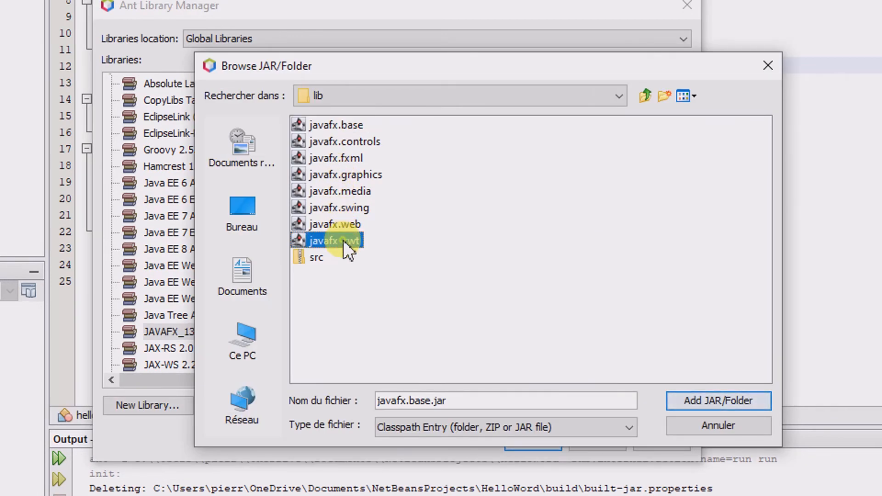
{"action": "left_click", "coordinate": [344, 128]}
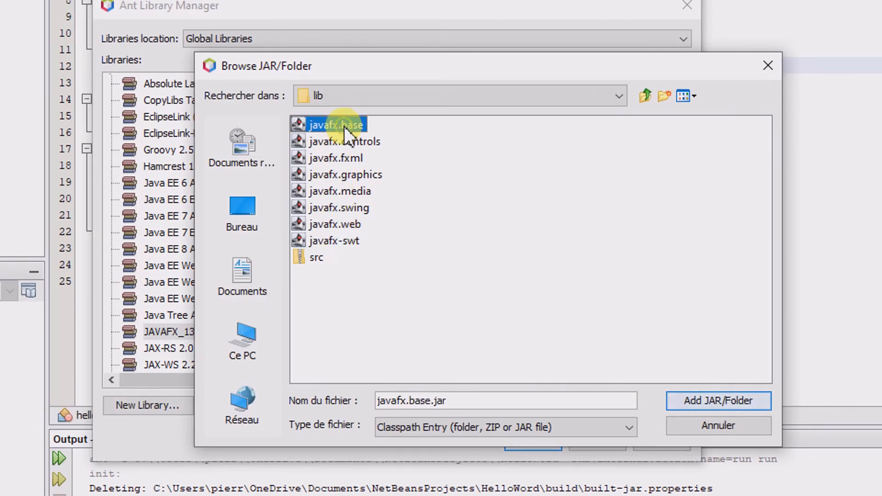
{"action": "left_click", "coordinate": [349, 236], "text": "shift"}
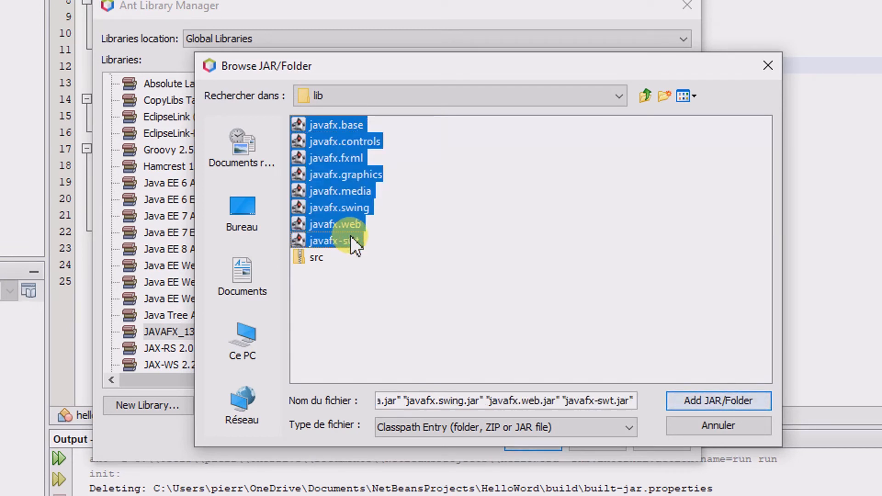
{"action": "right_click", "coordinate": [351, 235]}
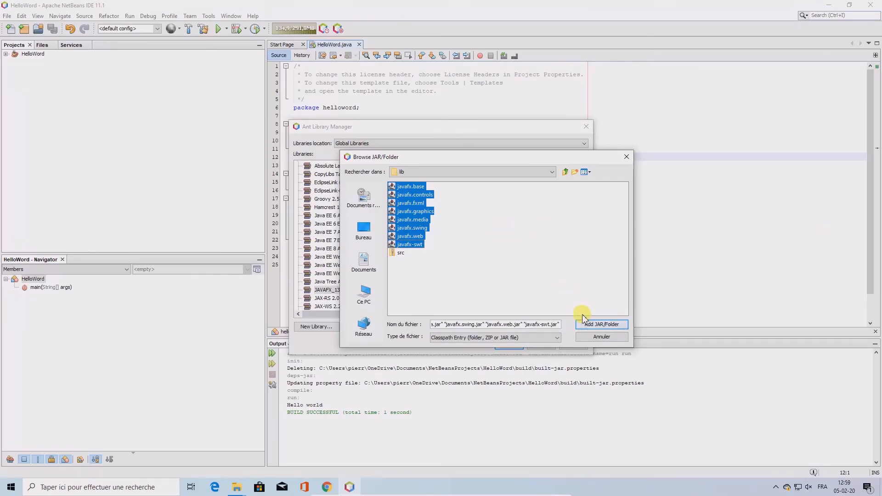
{"action": "left_click", "coordinate": [590, 324]}
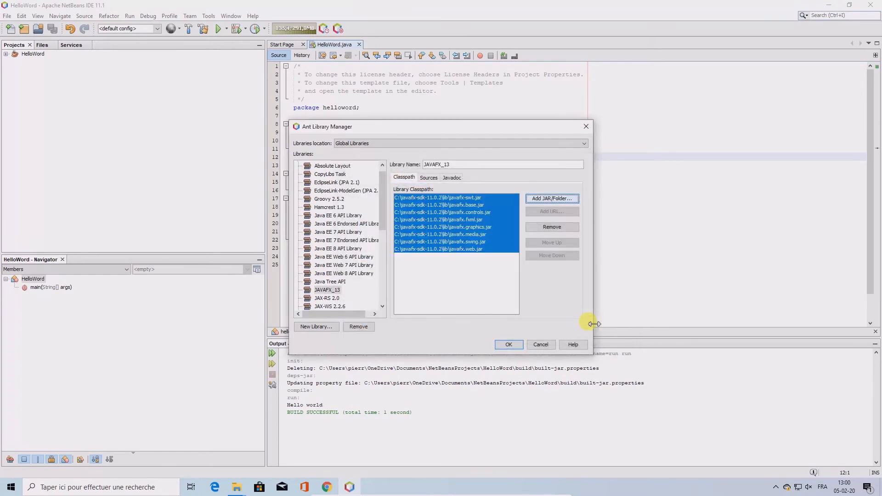
{"action": "left_click", "coordinate": [509, 344]}
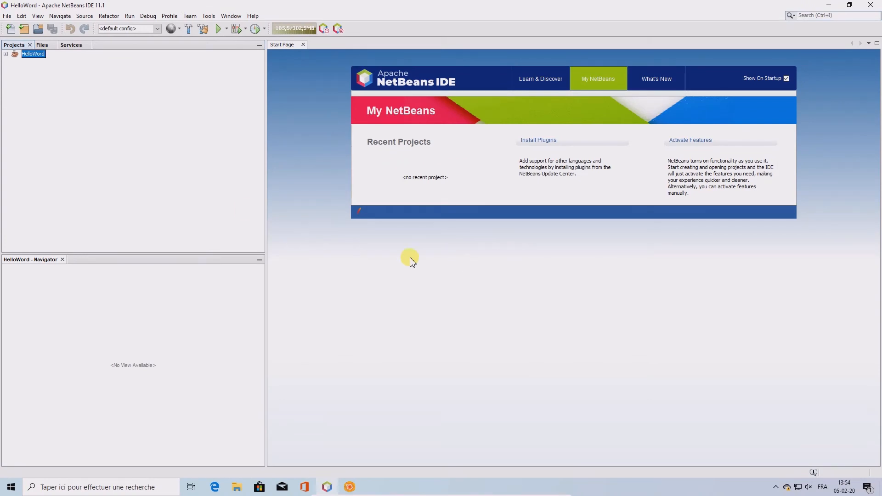
Start a new project and expand the Java with Ant category
{"action": "left_click", "coordinate": [7, 16]}
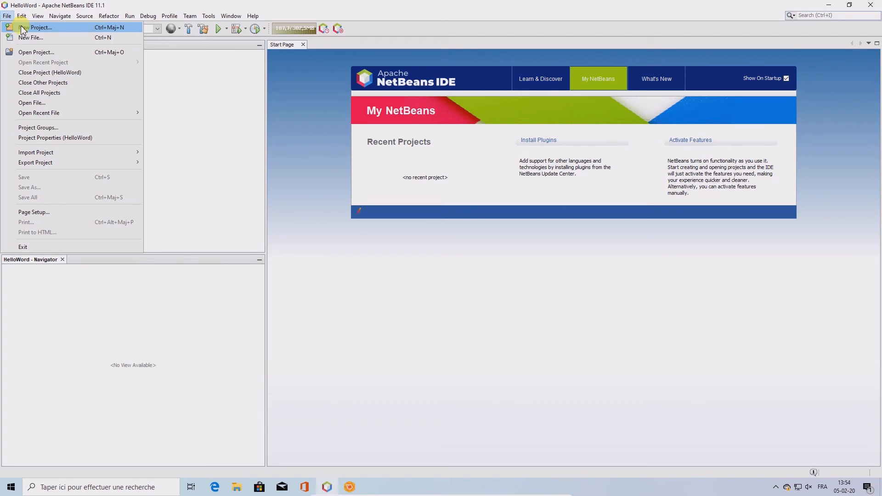
{"action": "left_click", "coordinate": [22, 28]}
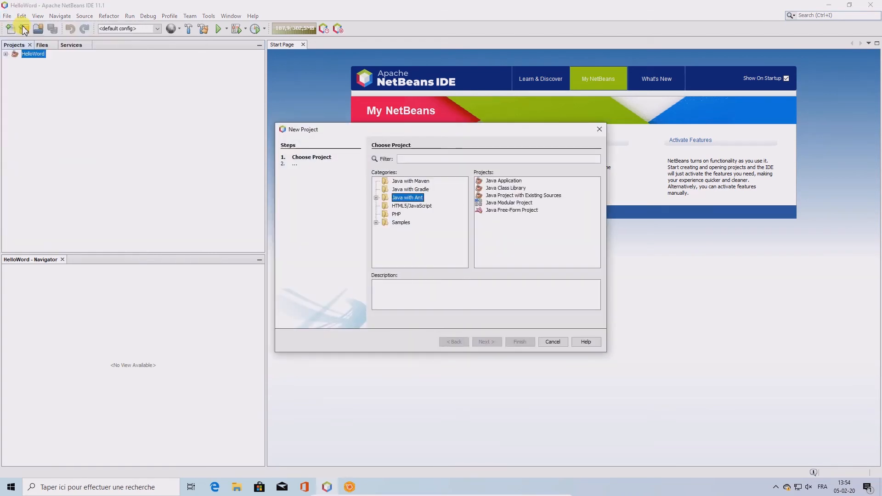
{"action": "left_click", "coordinate": [376, 198]}
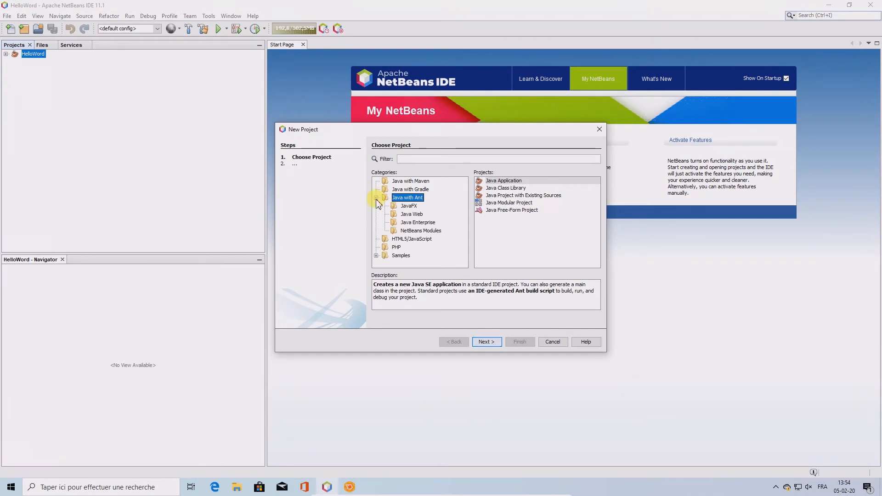
{"action": "left_click", "coordinate": [406, 208]}
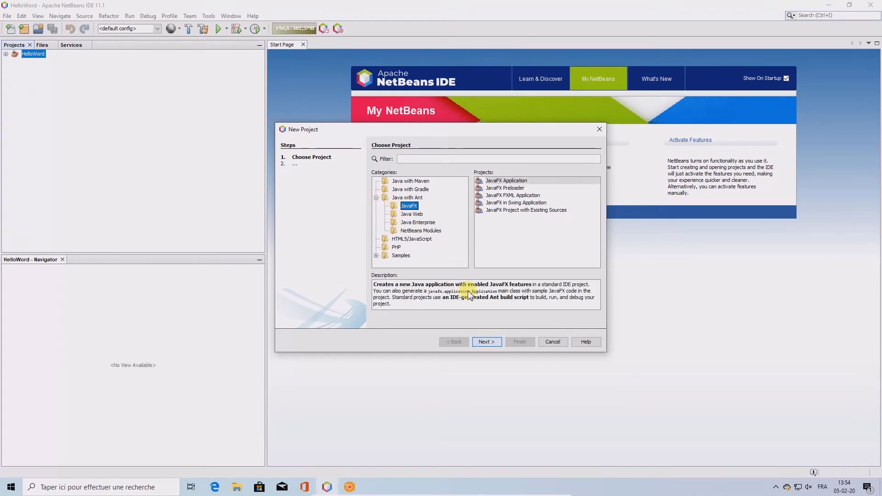
{"action": "left_click", "coordinate": [486, 342]}
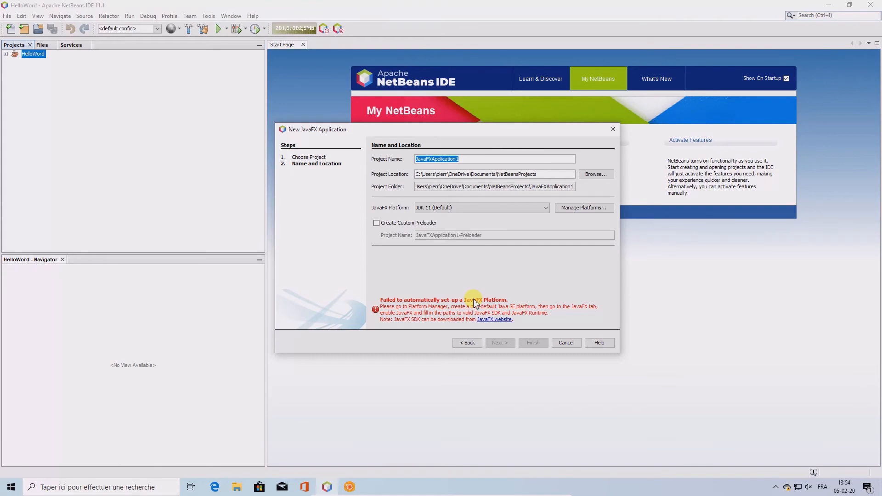
{"action": "left_click", "coordinate": [467, 343]}
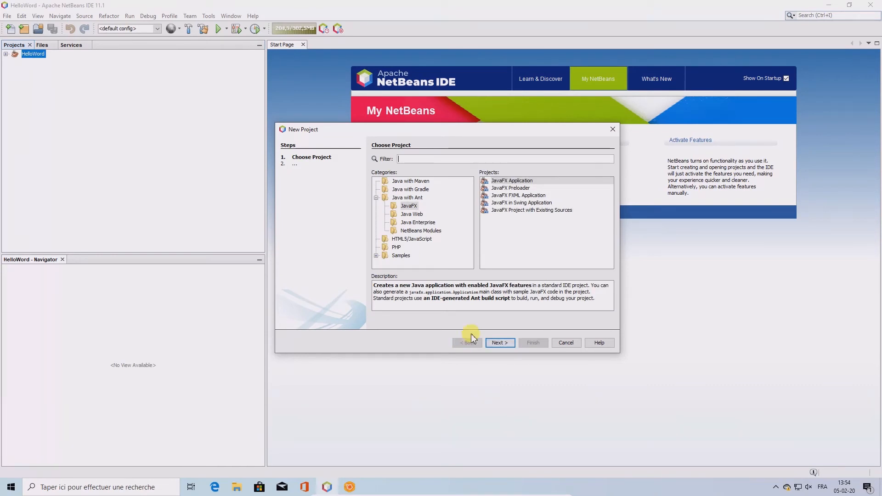
Create a Java with Ant Java Application project named HELLO_FX with its main class
{"action": "left_click", "coordinate": [416, 198]}
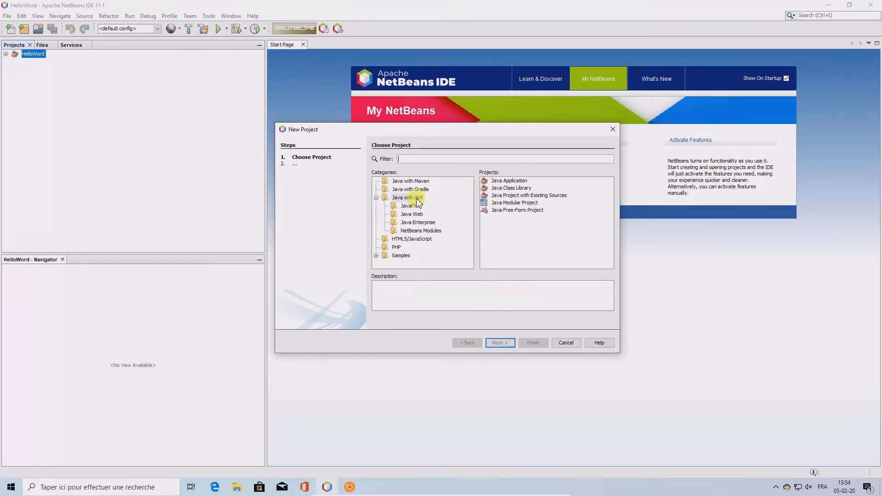
{"action": "left_click", "coordinate": [508, 181]}
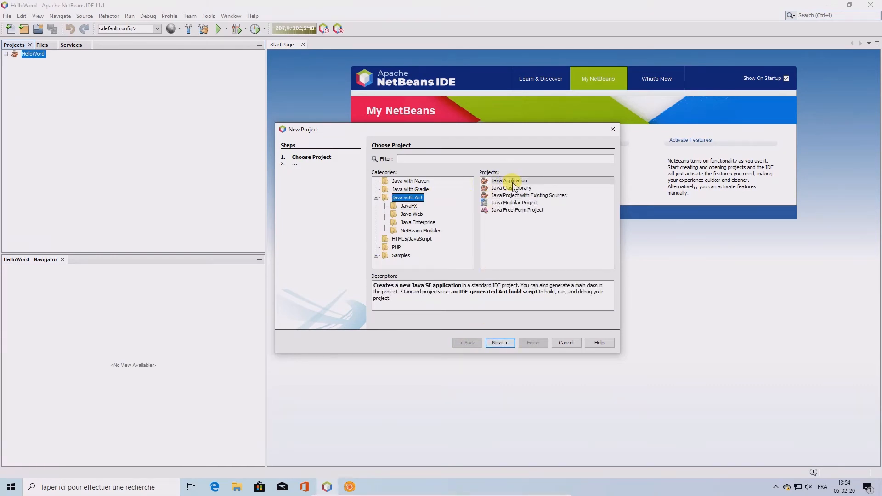
{"action": "left_click", "coordinate": [500, 343]}
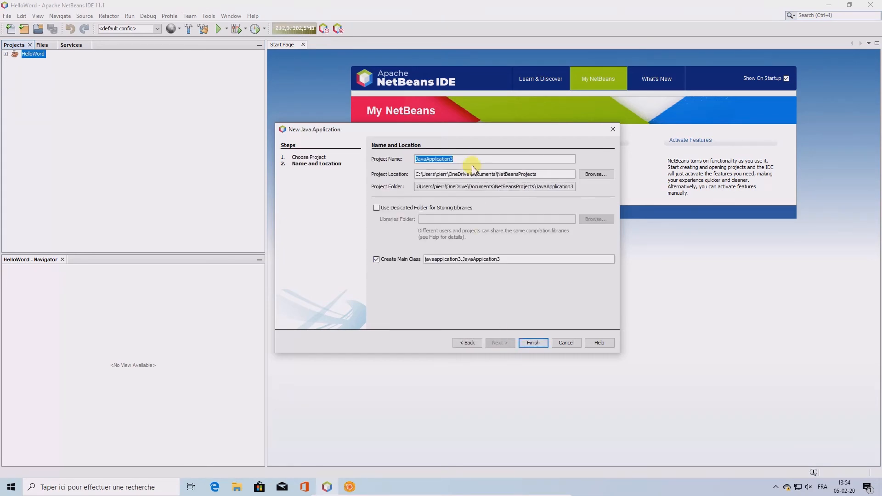
{"action": "type", "text": "HE"}
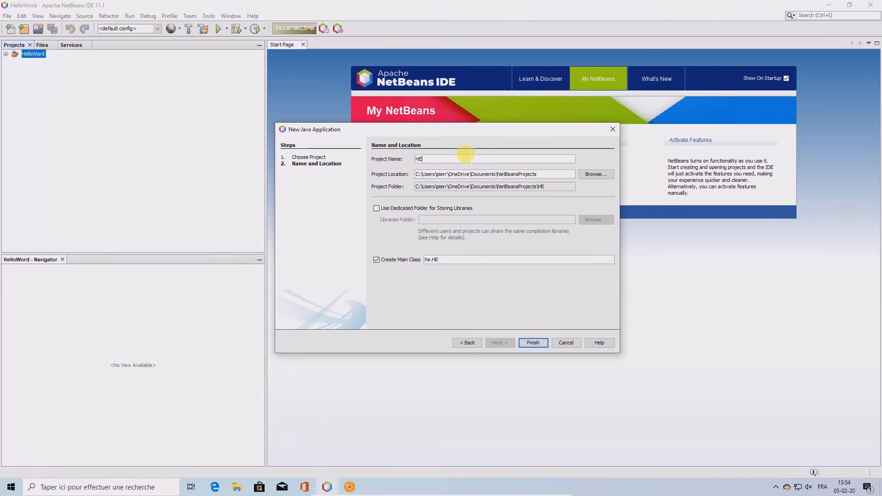
{"action": "type", "text": "LLO_FX"}
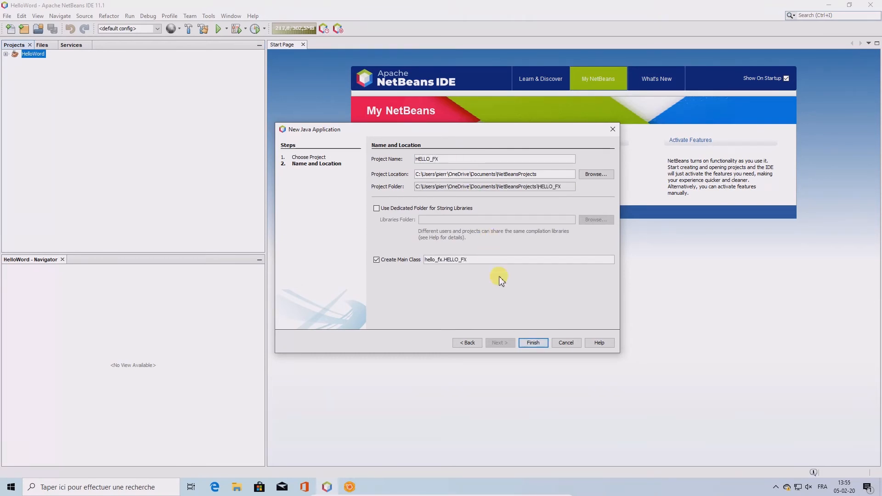
{"action": "left_click", "coordinate": [533, 343]}
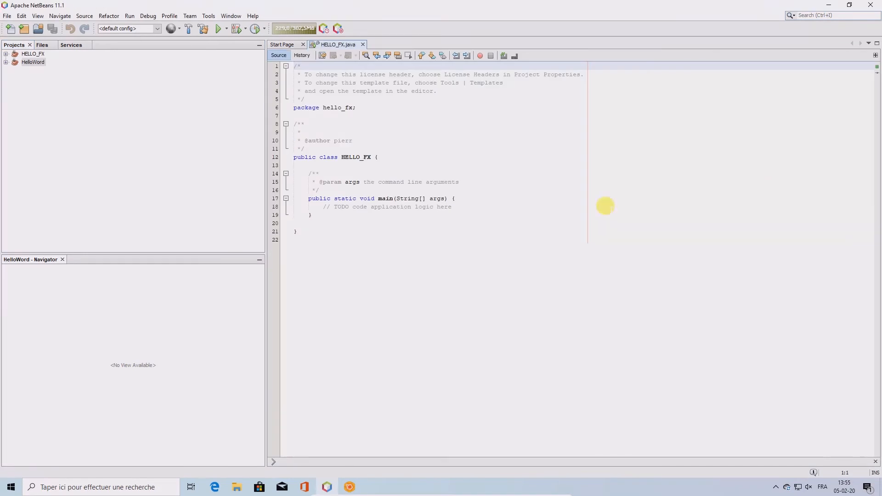
Add the JAVAFX_13 library to the compile-time classpath in the HELLO_FX project properties
{"action": "left_click", "coordinate": [24, 55]}
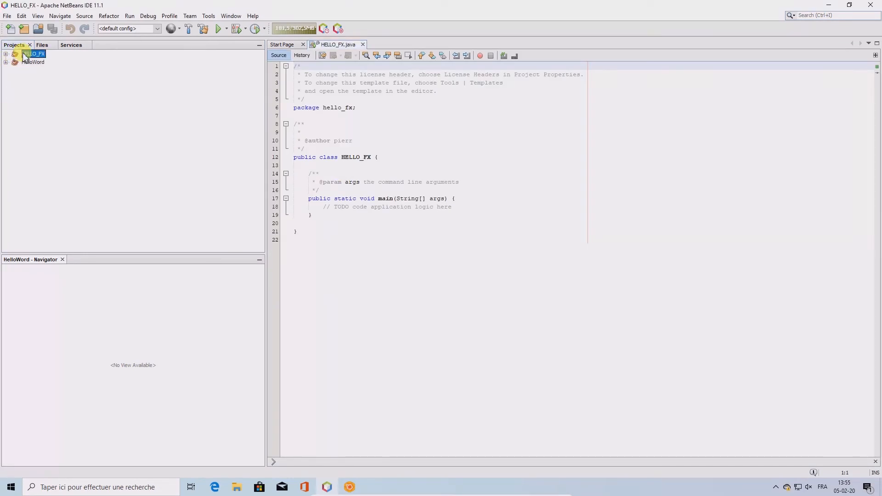
{"action": "right_click", "coordinate": [24, 56]}
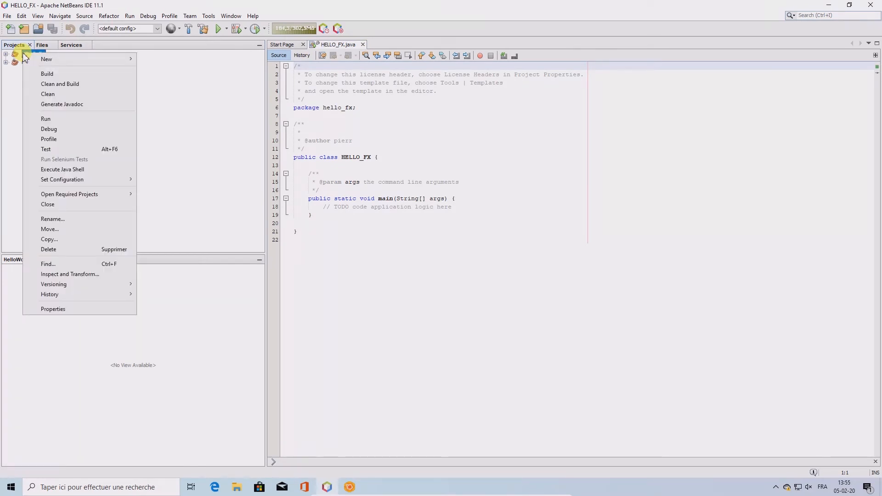
{"action": "left_click", "coordinate": [54, 310]}
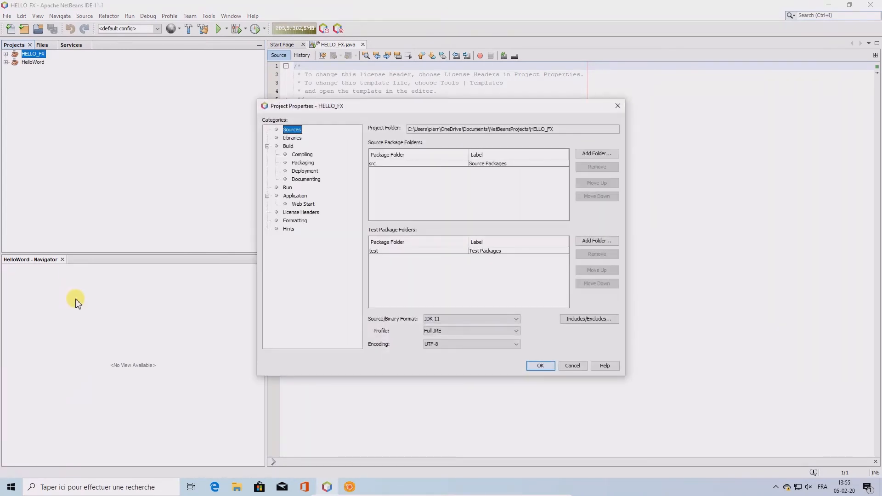
{"action": "left_click", "coordinate": [293, 139]}
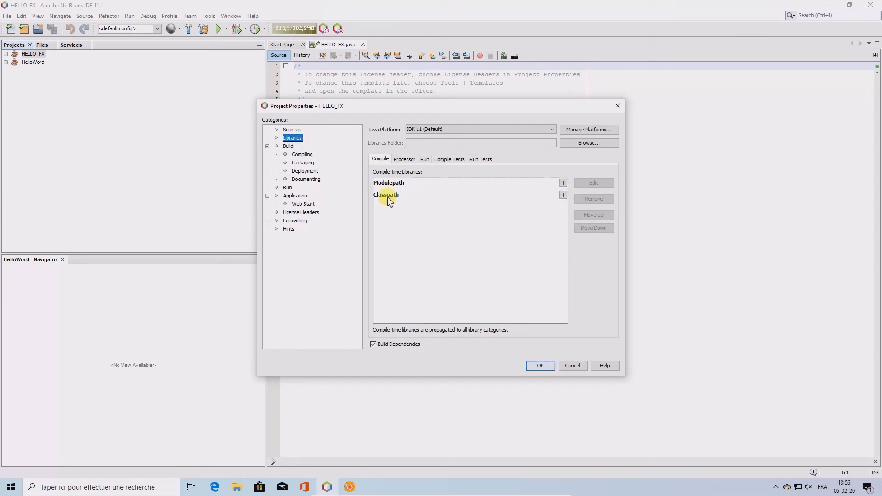
{"action": "left_click", "coordinate": [563, 195]}
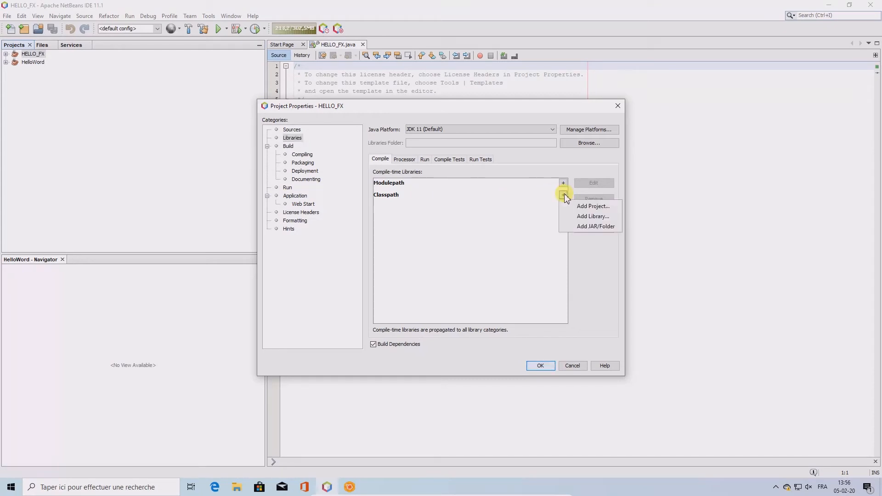
{"action": "left_click", "coordinate": [578, 216]}
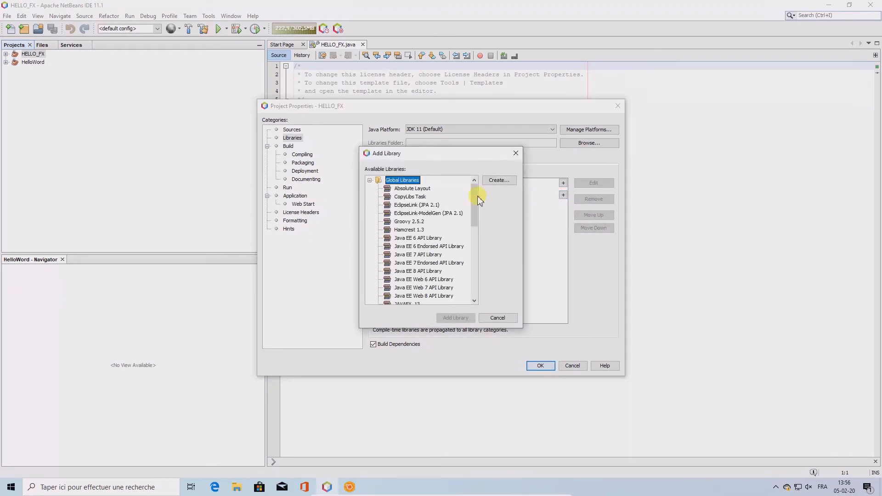
{"action": "left_click_drag", "start_coordinate": [476, 197], "coordinate": [475, 207]}
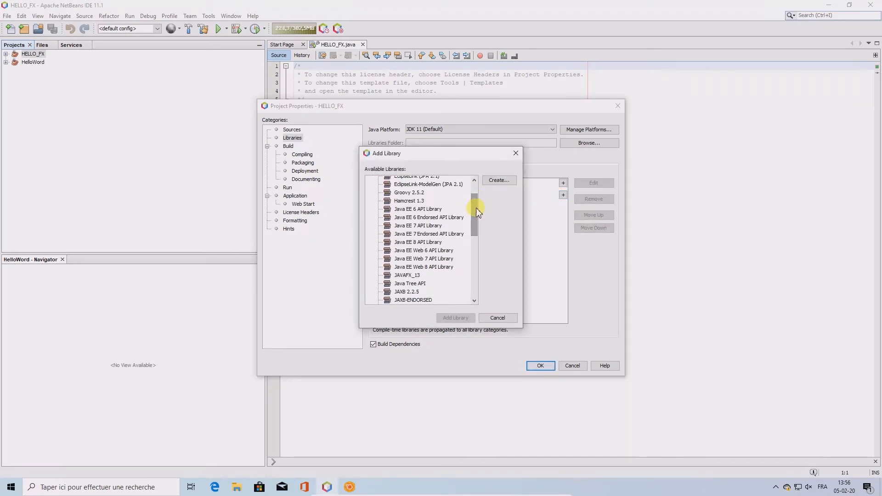
{"action": "left_click", "coordinate": [406, 275]}
{"action": "left_click", "coordinate": [446, 316]}
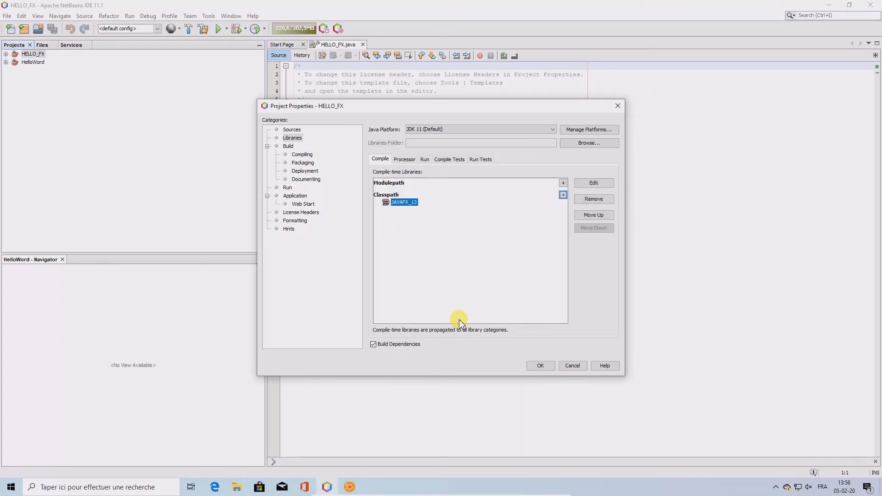
Add the JAVAFX_13 library to the HELLO_FX run-time modulepath and save the project properties
{"action": "left_click", "coordinate": [425, 160]}
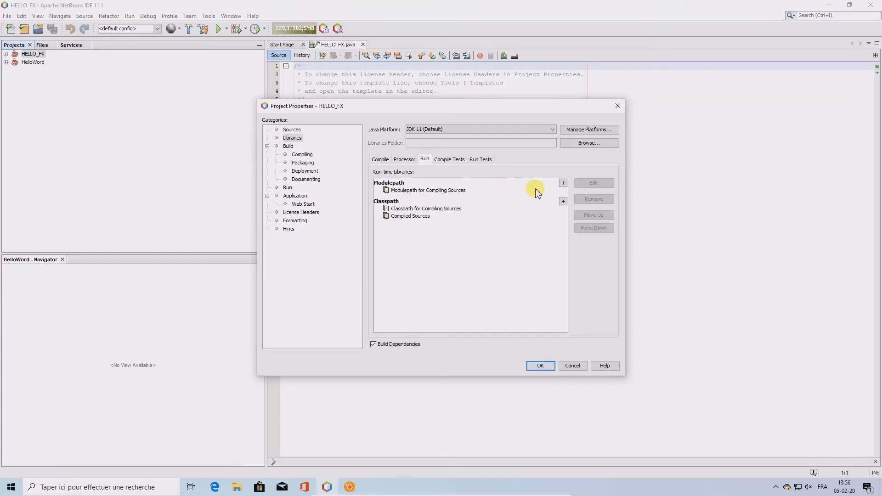
{"action": "left_click", "coordinate": [563, 183]}
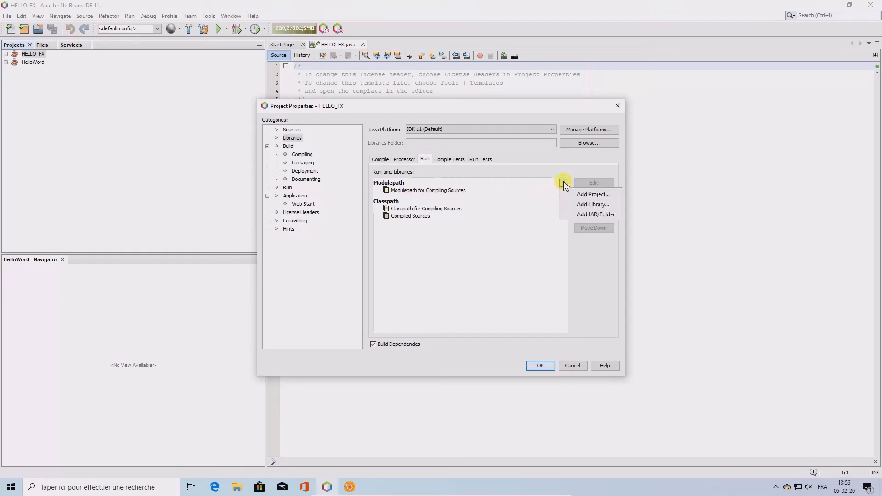
{"action": "left_click", "coordinate": [581, 204]}
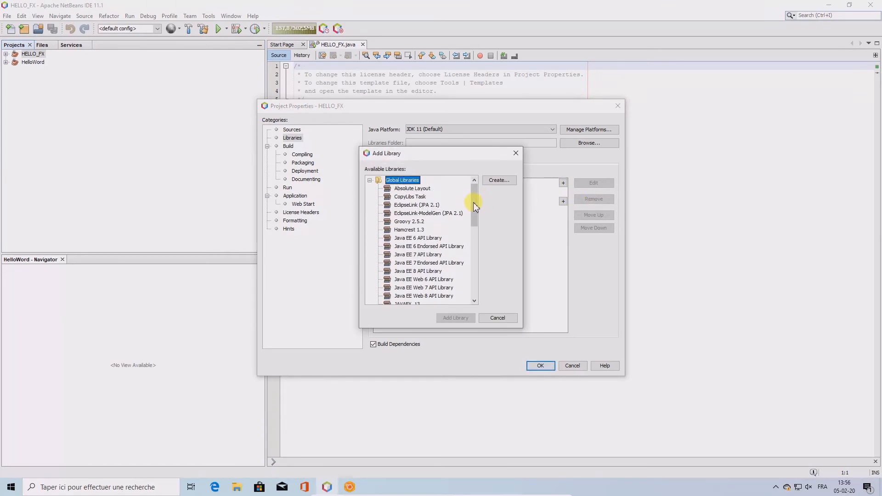
{"action": "left_click_drag", "start_coordinate": [473, 202], "coordinate": [473, 222]}
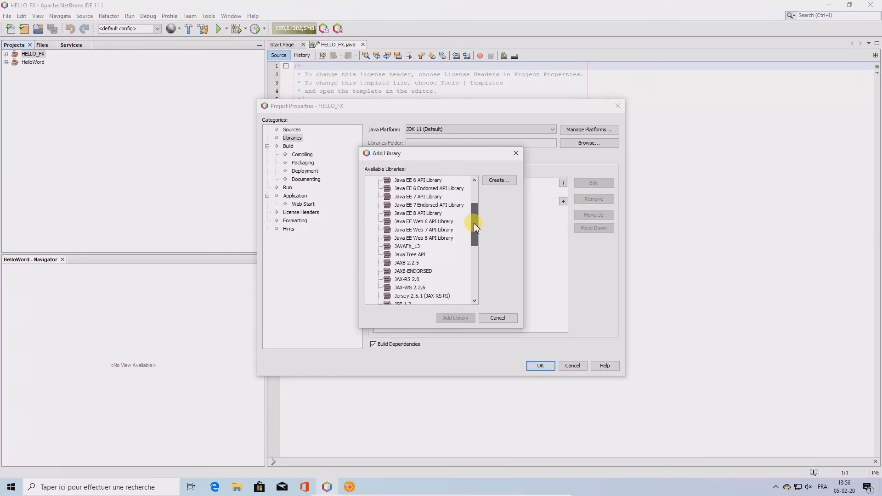
{"action": "left_click", "coordinate": [409, 247]}
{"action": "left_click", "coordinate": [454, 318]}
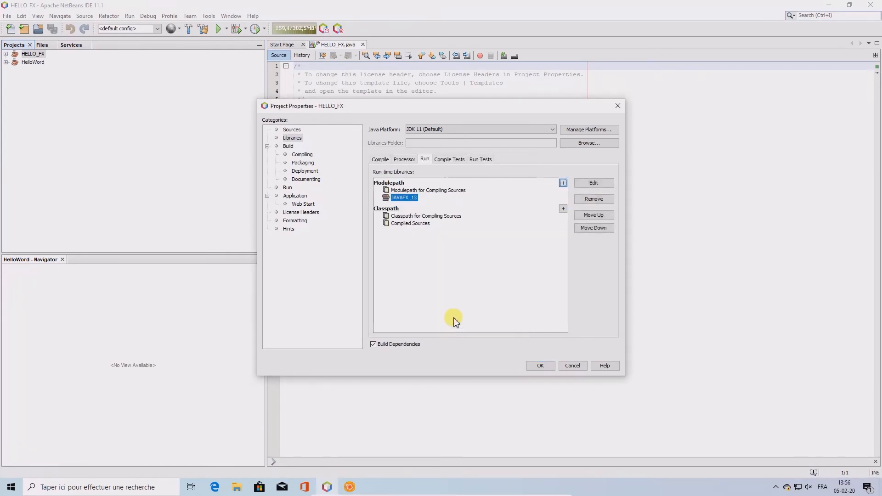
{"action": "left_click", "coordinate": [540, 366]}
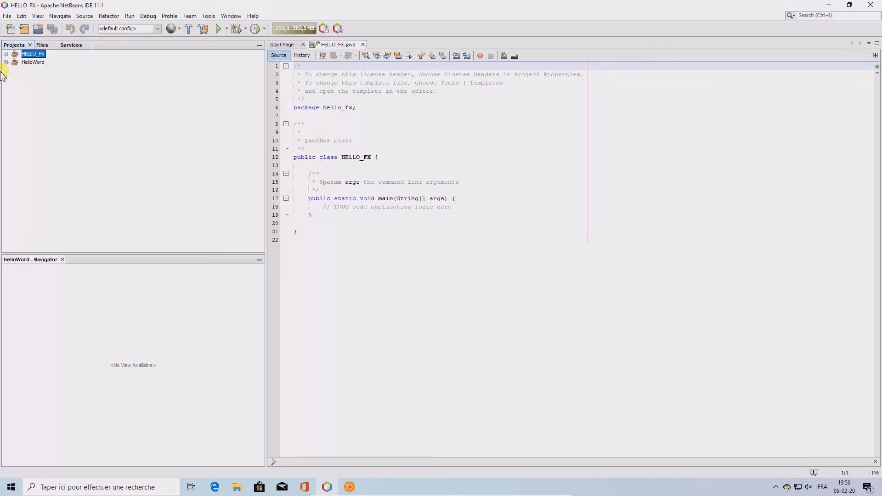
Set the HELLO_FX project's run VM options to --add-modules javafx.controls,javafx.fxml and save the properties
{"action": "right_click", "coordinate": [26, 57]}
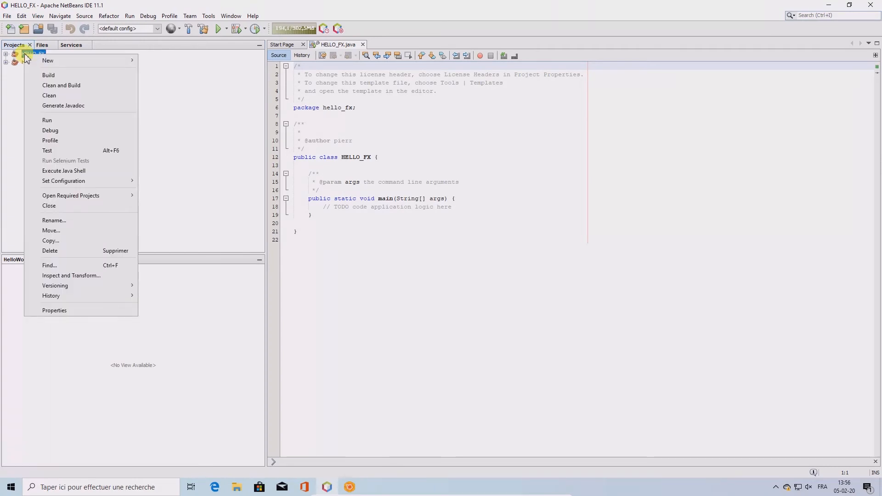
{"action": "left_click", "coordinate": [56, 315]}
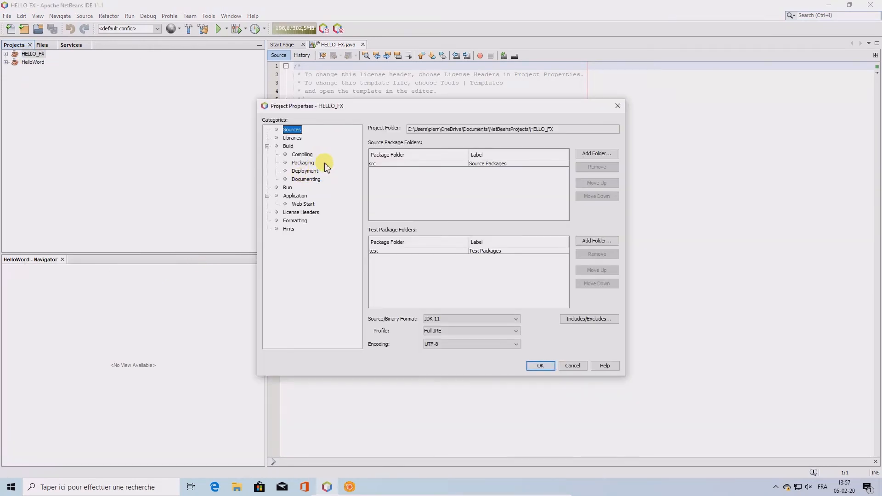
{"action": "left_click", "coordinate": [288, 189]}
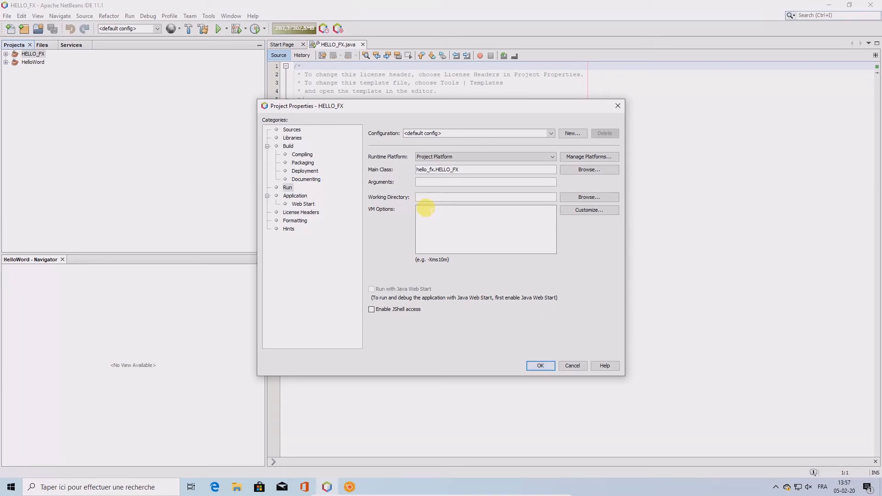
{"action": "type", "text": "--add-modules javafx.controls,javafx.fxml"}
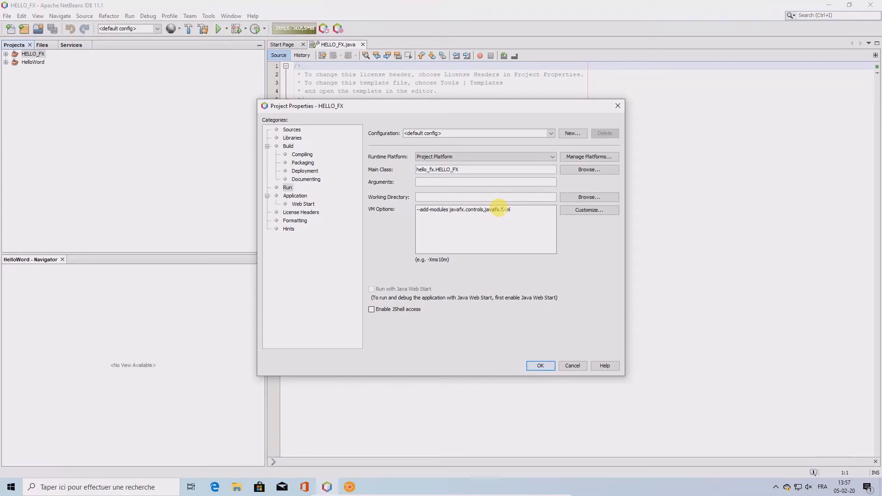
{"action": "left_click", "coordinate": [542, 366]}
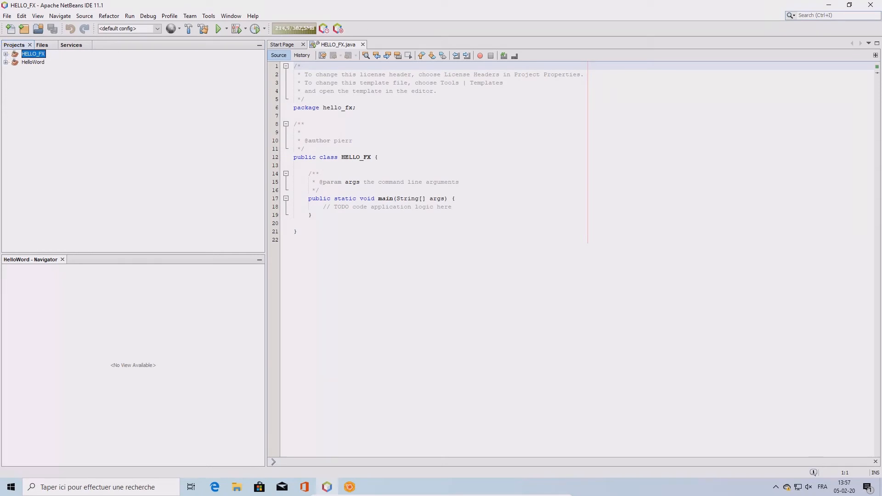
Expand the HELLO_FX project's source packages down to the contents of the hello_fx package
{"action": "left_click", "coordinate": [5, 55]}
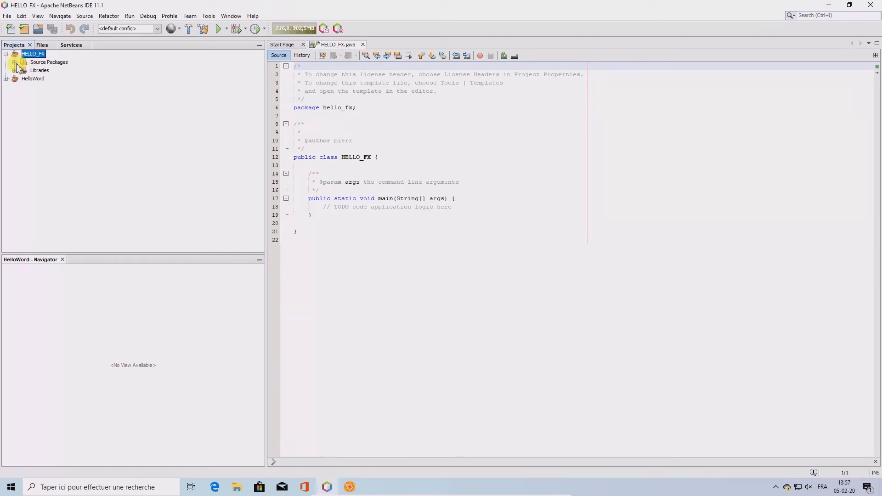
{"action": "left_click", "coordinate": [14, 62]}
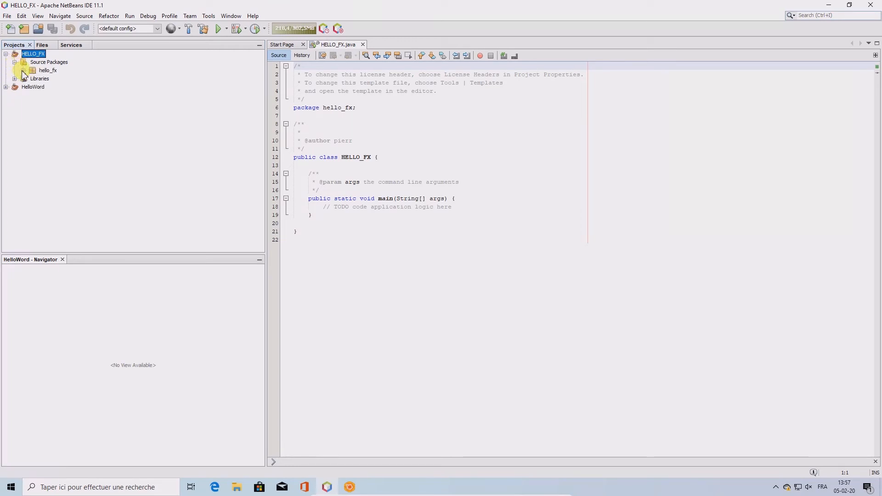
{"action": "left_click", "coordinate": [29, 72]}
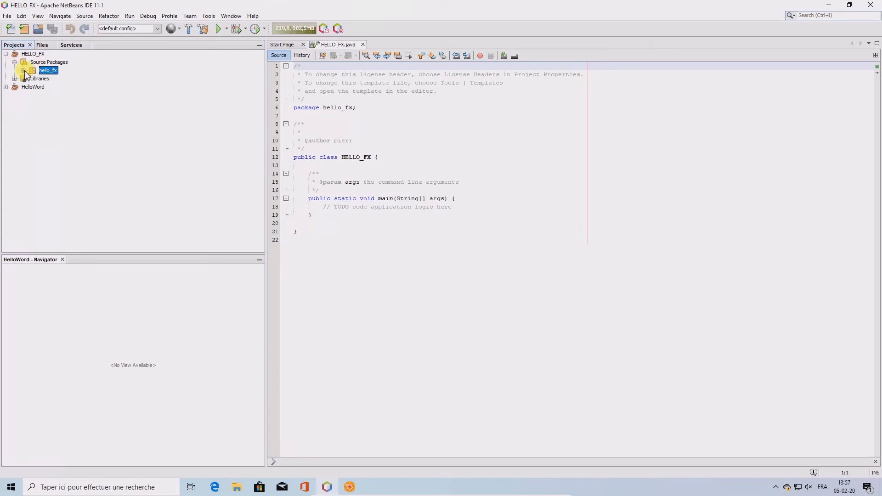
{"action": "left_click", "coordinate": [23, 71]}
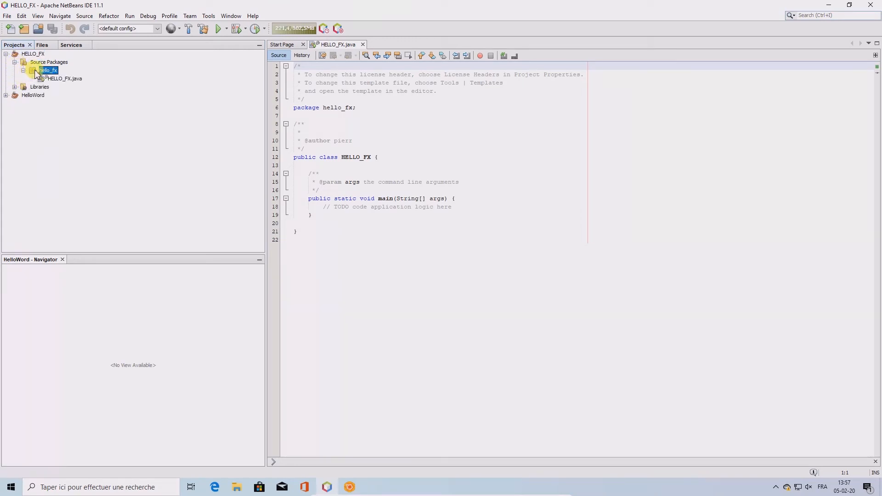
{"action": "right_click", "coordinate": [36, 73]}
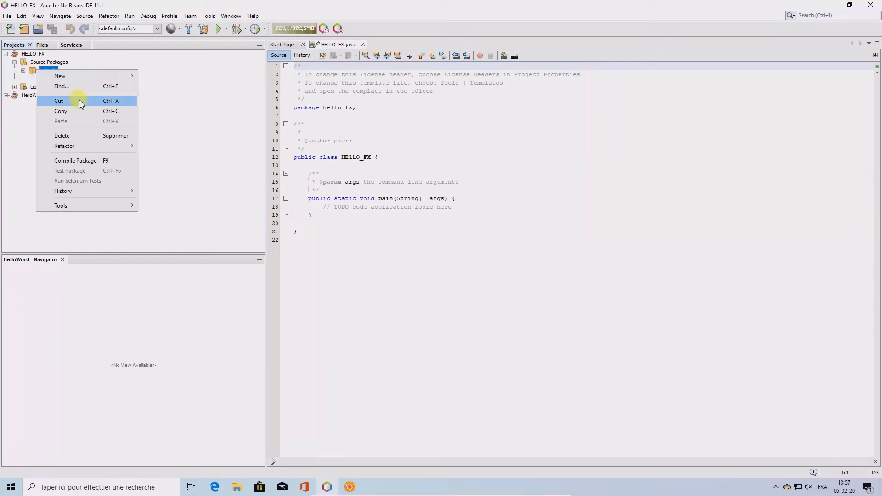
{"action": "mouse_move", "coordinate": [133, 77]}
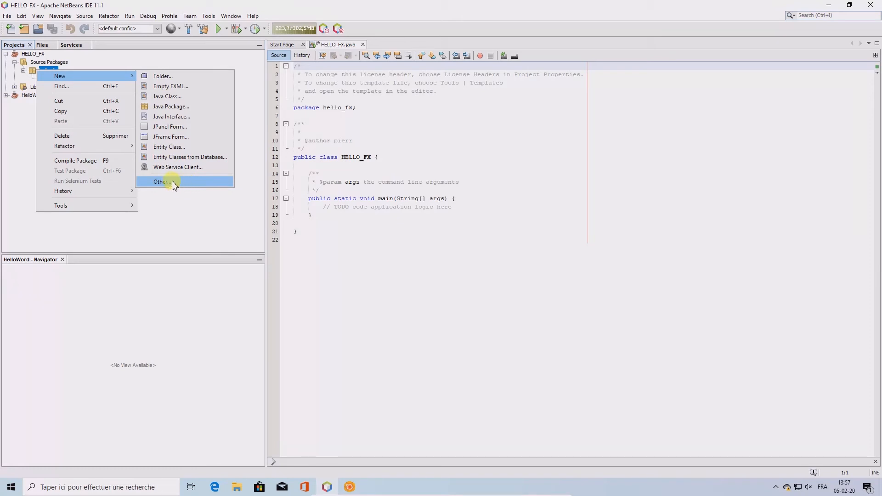
{"action": "left_click", "coordinate": [189, 182]}
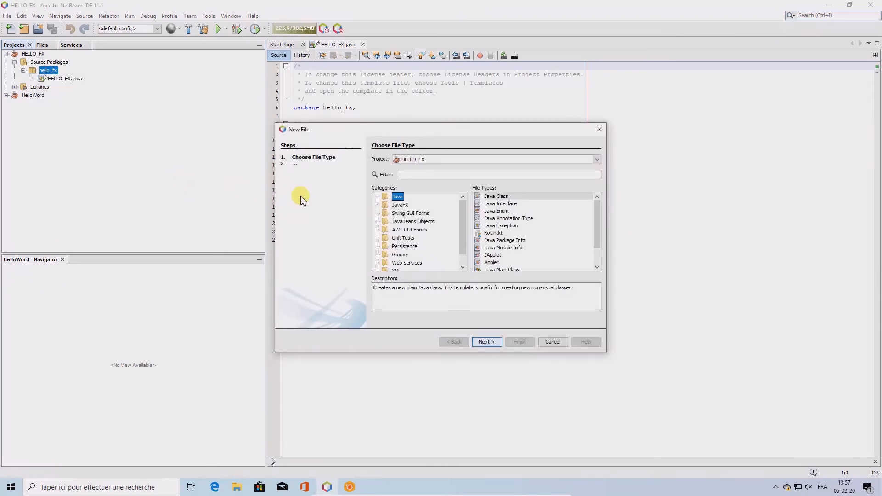
{"action": "left_click", "coordinate": [398, 205]}
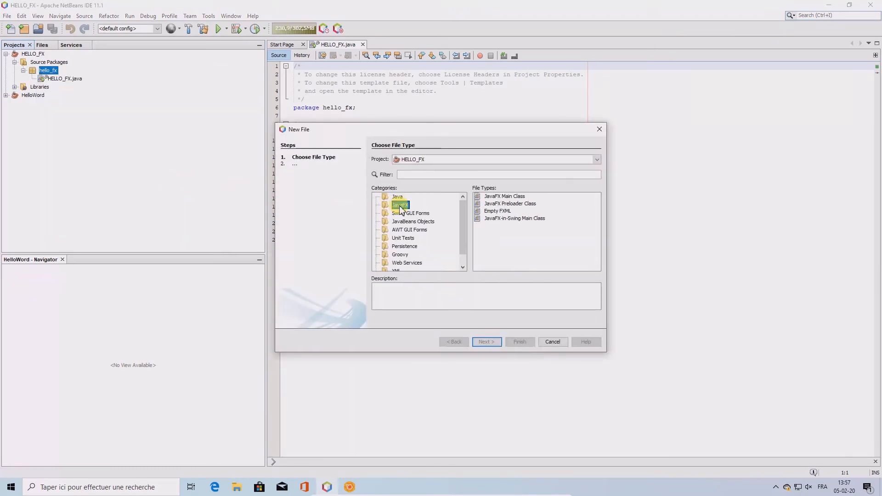
{"action": "left_click", "coordinate": [492, 211]}
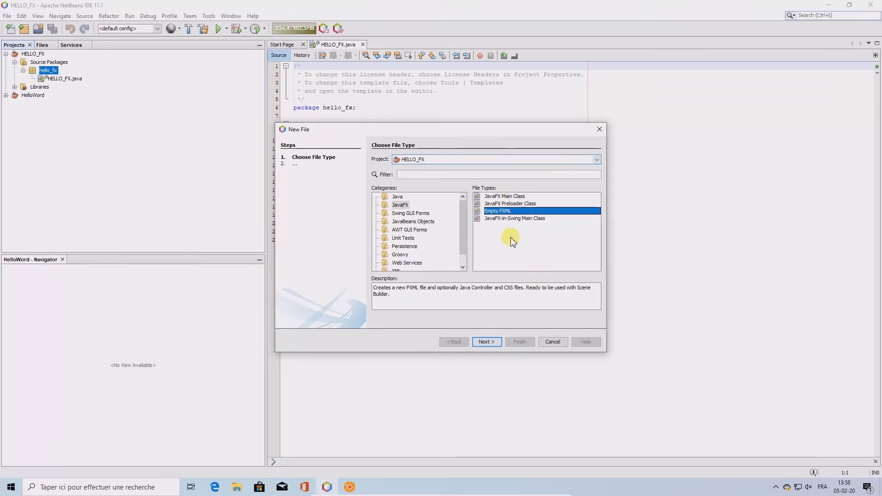
{"action": "left_click", "coordinate": [551, 341]}
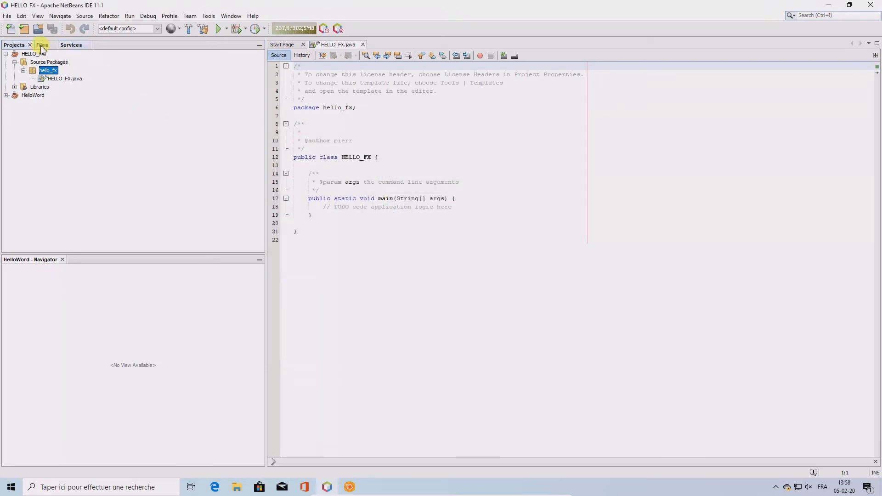
{"action": "left_click", "coordinate": [24, 29]}
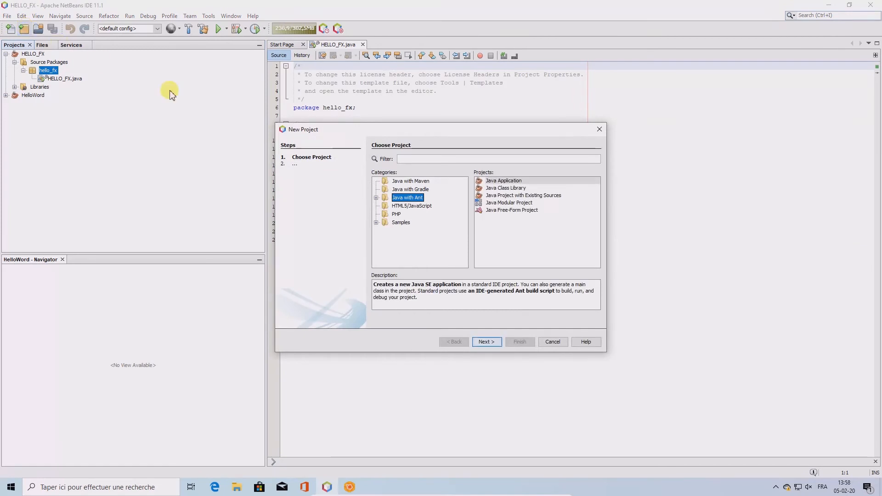
{"action": "left_click", "coordinate": [376, 198]}
{"action": "left_click", "coordinate": [403, 206]}
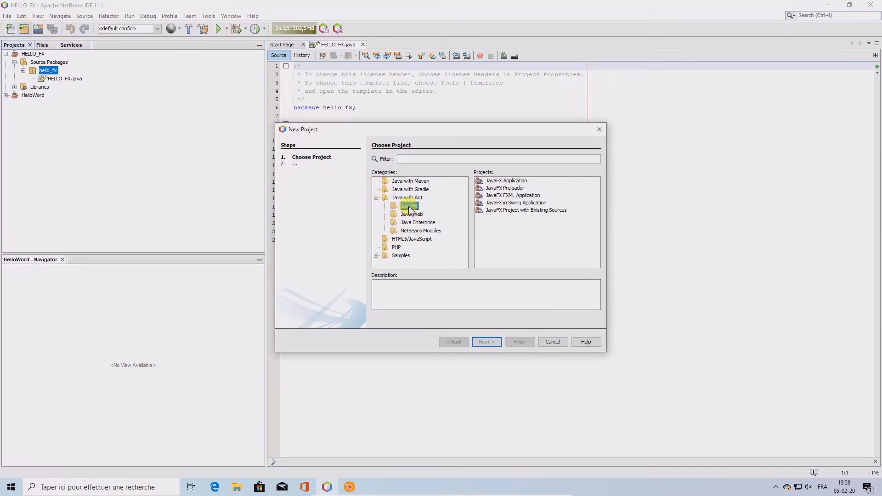
{"action": "left_click", "coordinate": [490, 343]}
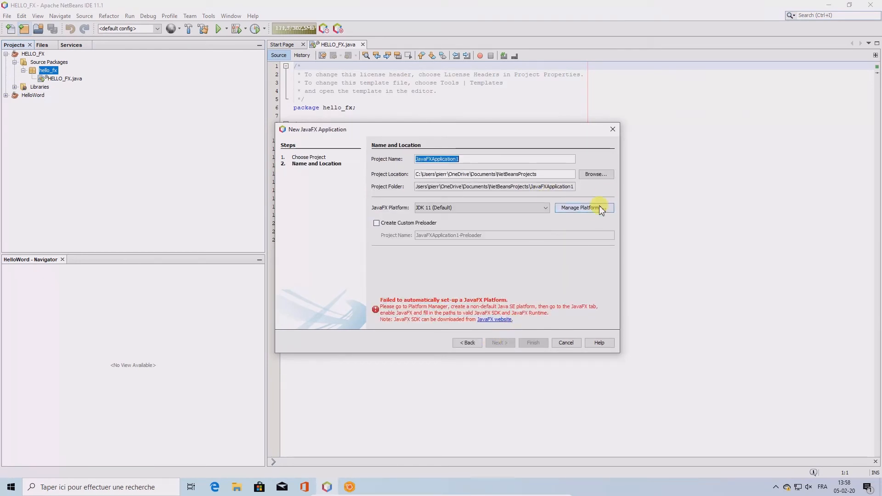
{"action": "left_click", "coordinate": [562, 341]}
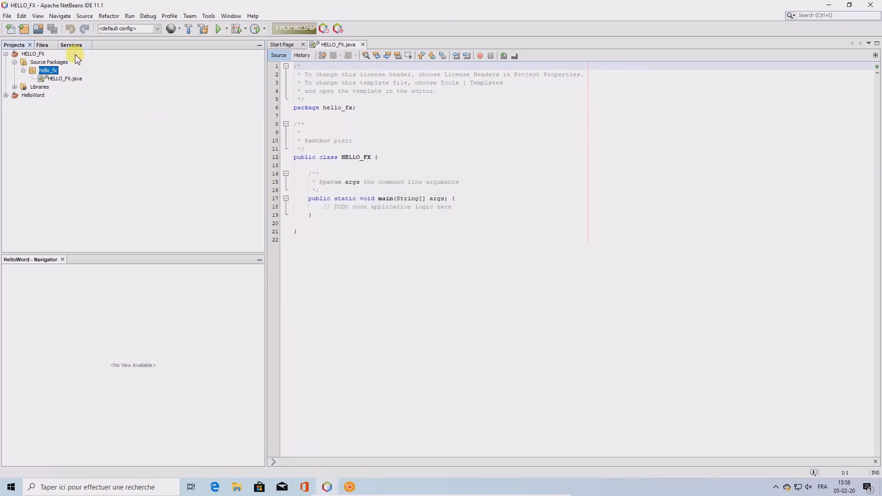
Create an empty FXML file named WIN in the hello_fx package, without a Java controller or style sheet
{"action": "right_click", "coordinate": [49, 73]}
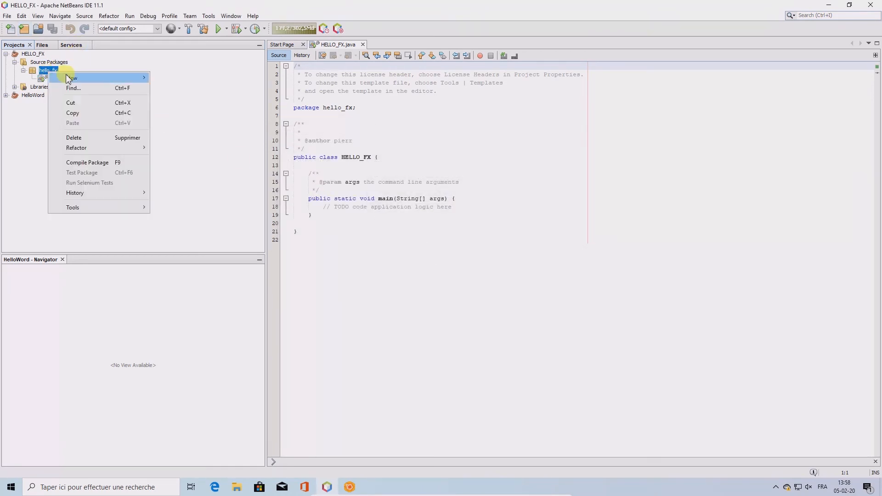
{"action": "mouse_move", "coordinate": [69, 78]}
{"action": "left_click", "coordinate": [186, 186]}
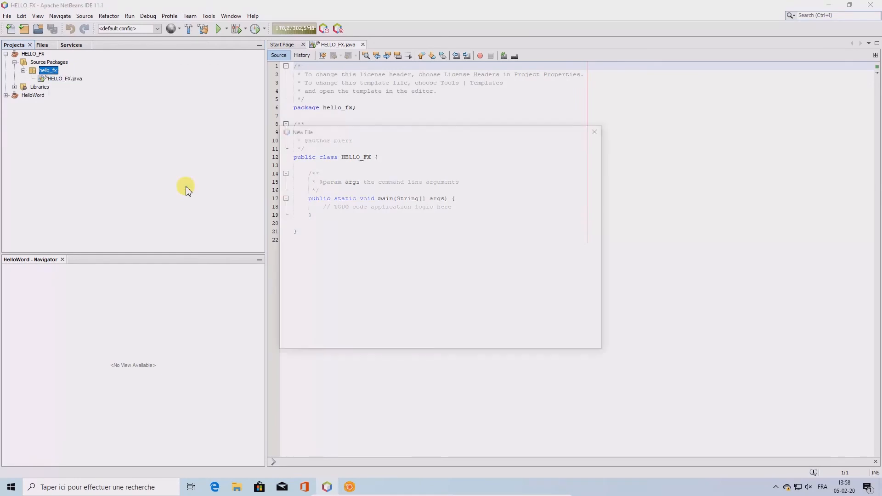
{"action": "left_click", "coordinate": [396, 205]}
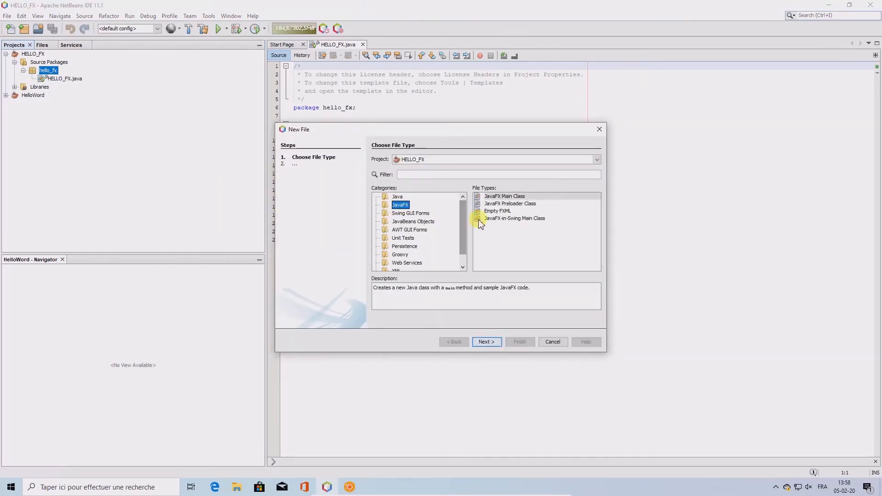
{"action": "left_click", "coordinate": [498, 210]}
{"action": "left_click", "coordinate": [487, 342]}
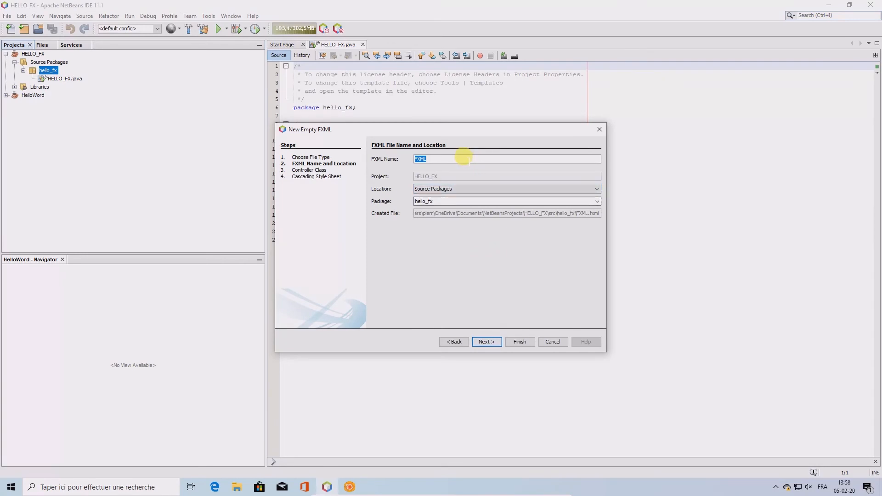
{"action": "type", "text": "WIN"}
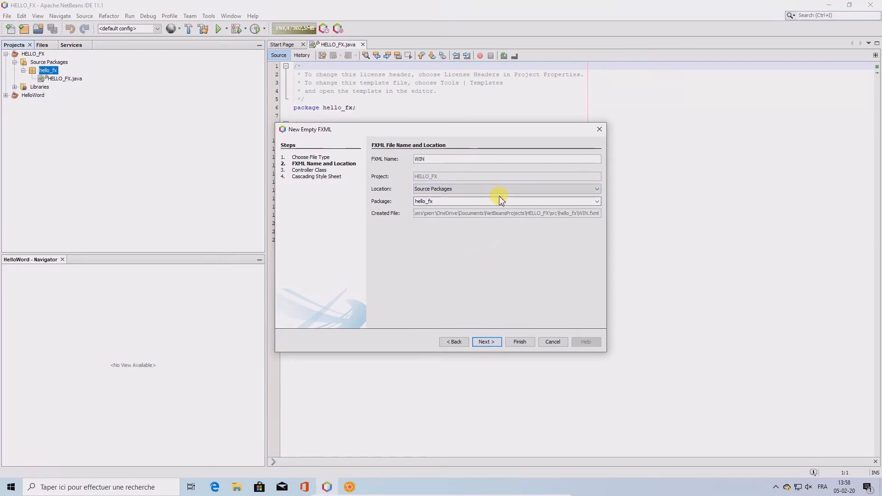
{"action": "left_click", "coordinate": [487, 341]}
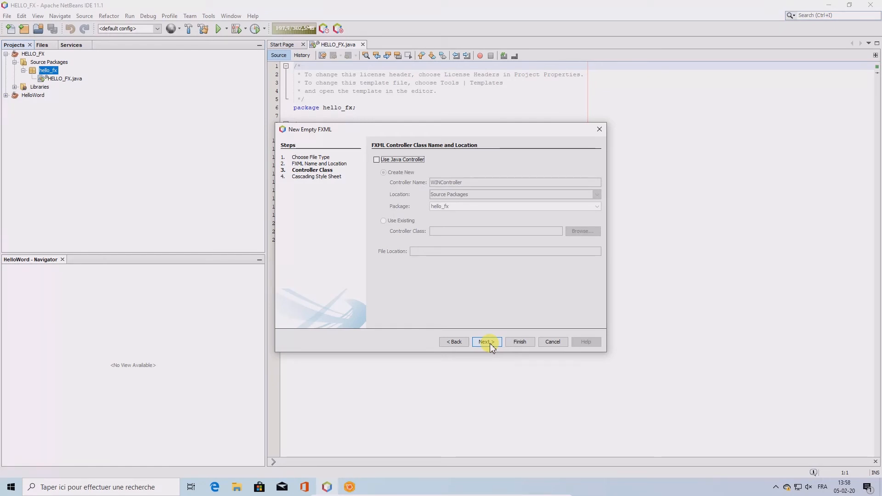
{"action": "left_click", "coordinate": [489, 343]}
{"action": "left_click", "coordinate": [517, 344]}
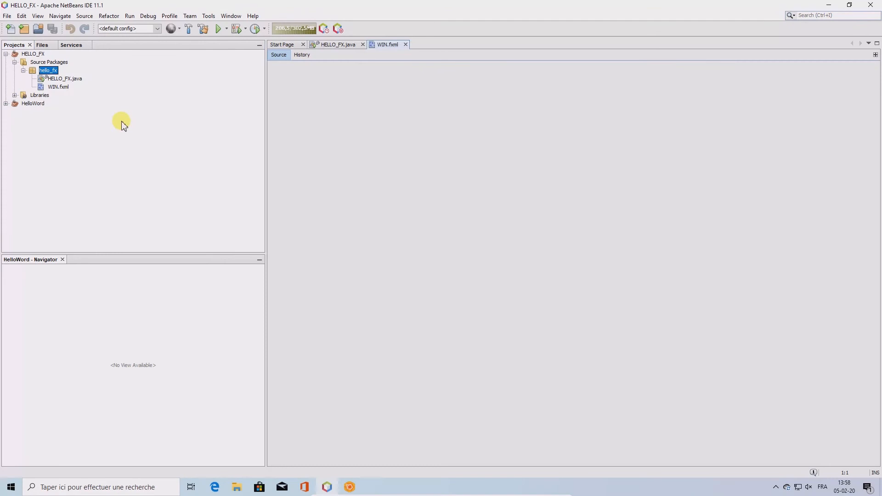
Select WIN.fxml in the project, check its available actions, and switch to Scene Builder
{"action": "left_click", "coordinate": [60, 87]}
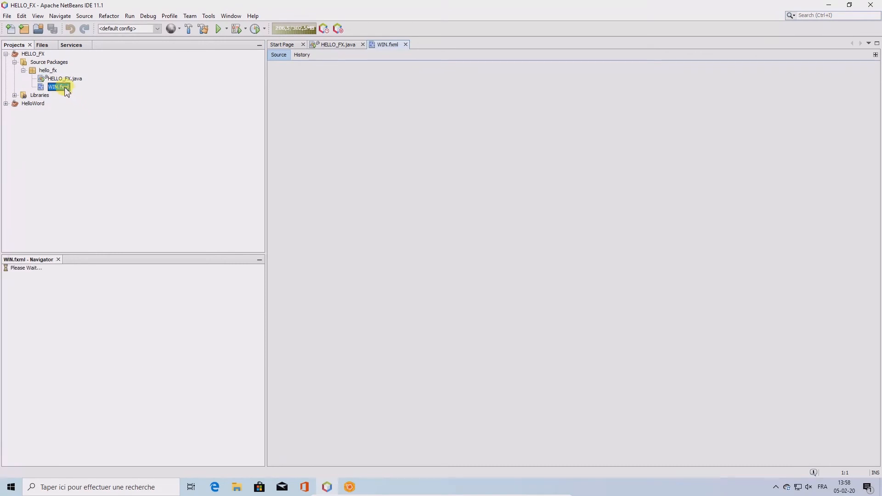
{"action": "right_click", "coordinate": [62, 88]}
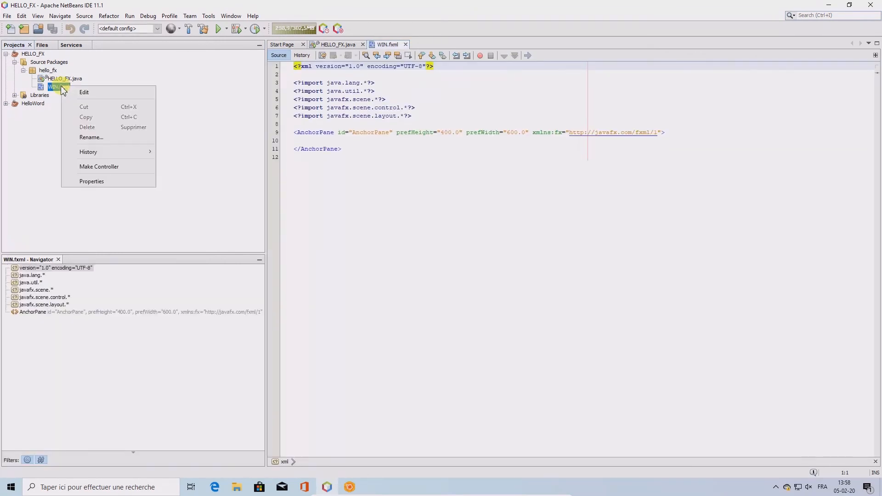
{"action": "left_click", "coordinate": [828, 5]}
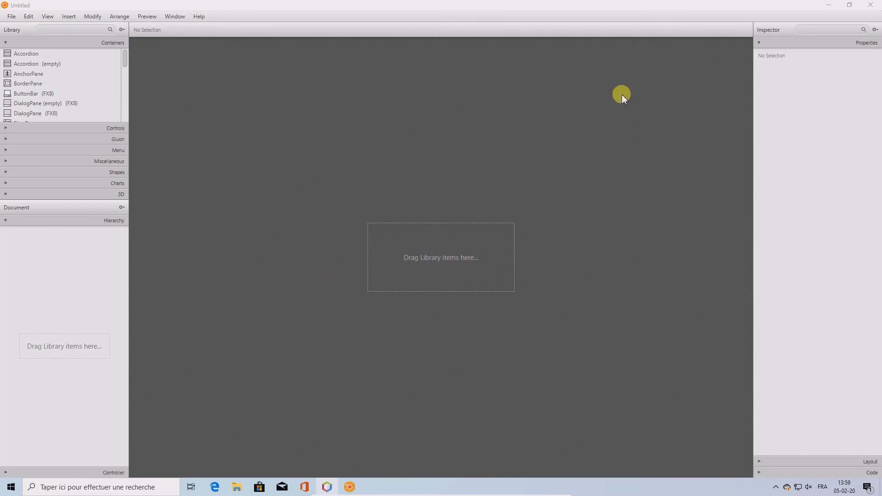
{"action": "left_click", "coordinate": [826, 5]}
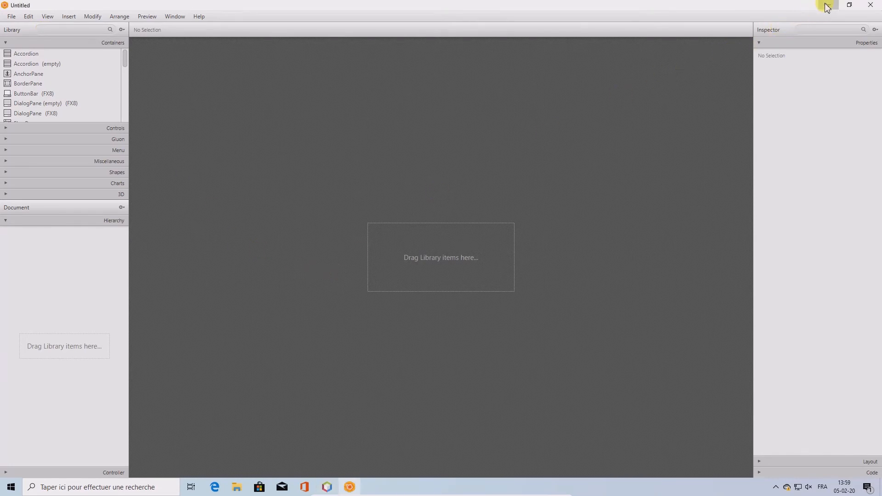
{"action": "left_click", "coordinate": [25, 117]}
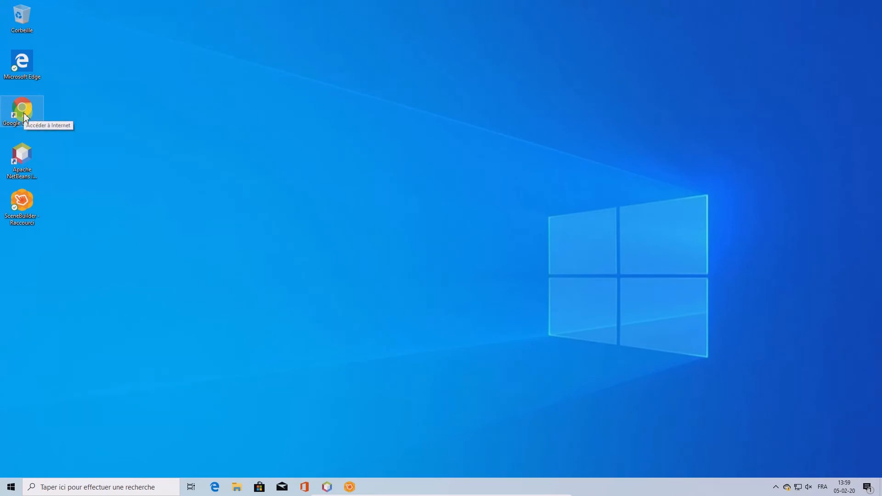
{"action": "left_click", "coordinate": [350, 486]}
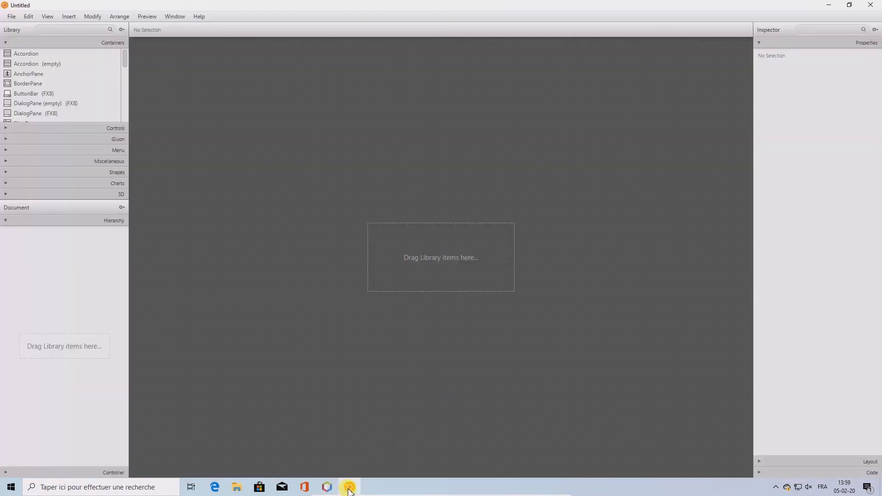
Open WIN.fxml from the src/hello_fx folder of the HELLO_FX project
{"action": "left_click", "coordinate": [11, 18]}
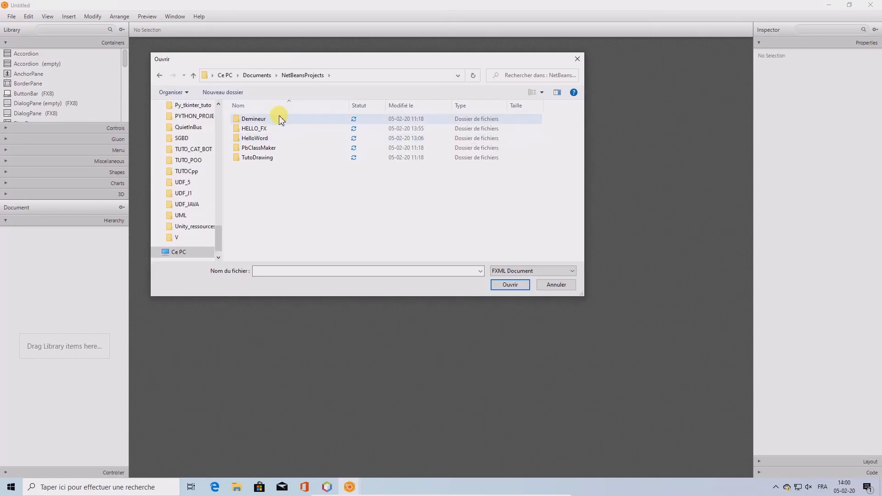
{"action": "double_click", "coordinate": [258, 130]}
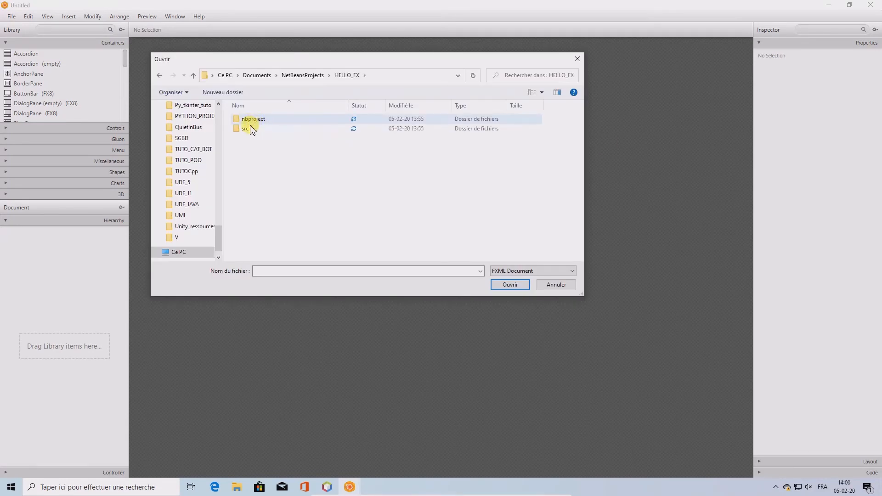
{"action": "double_click", "coordinate": [248, 130]}
{"action": "left_click", "coordinate": [254, 122]}
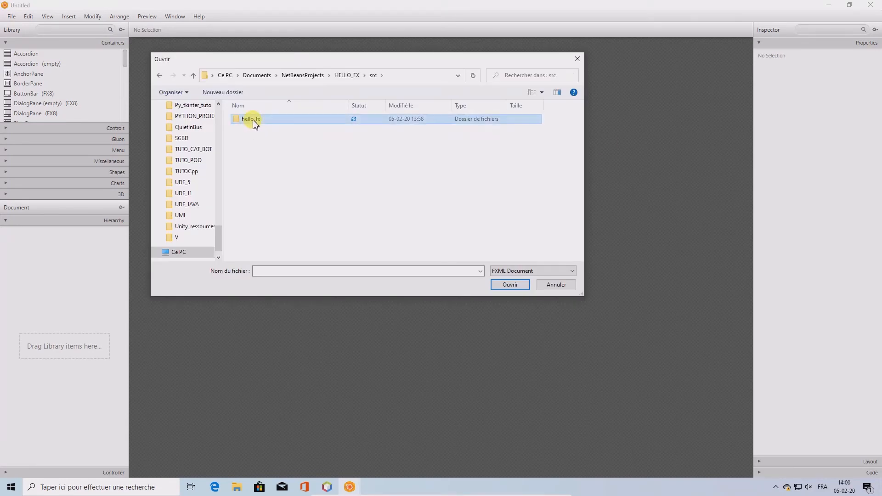
{"action": "double_click", "coordinate": [255, 123]}
{"action": "left_click", "coordinate": [254, 121]}
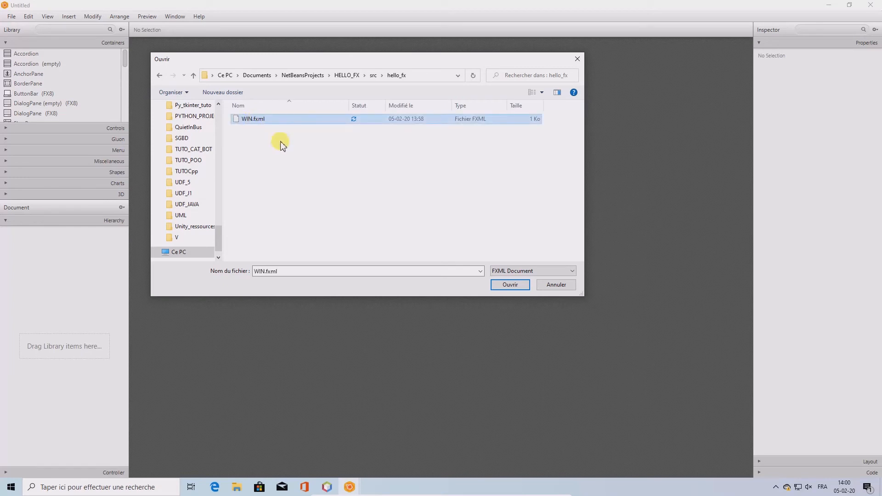
{"action": "left_click", "coordinate": [508, 285]}
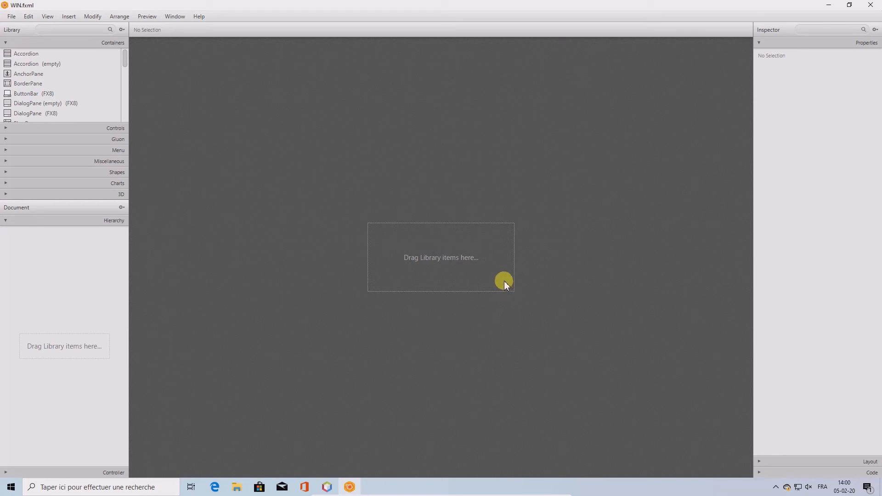
Find the Button control in the library and place one in the upper middle of the root AnchorPane
{"action": "double_click", "coordinate": [32, 74]}
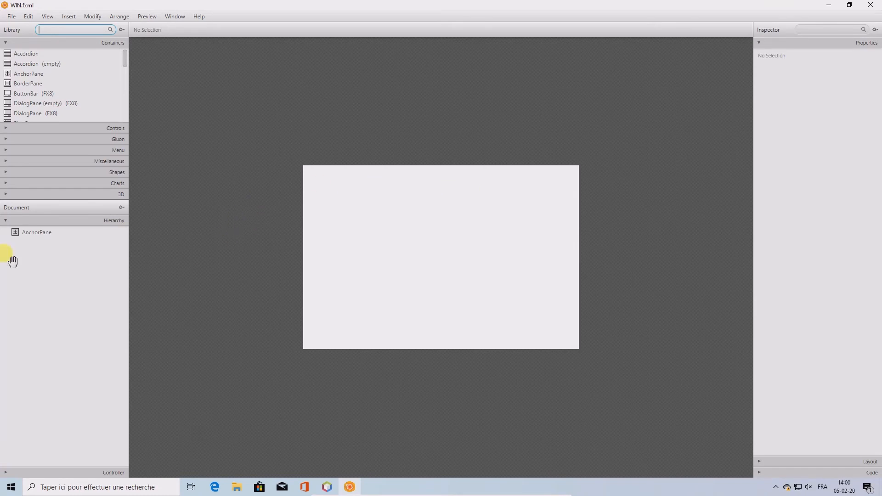
{"action": "left_click", "coordinate": [31, 235]}
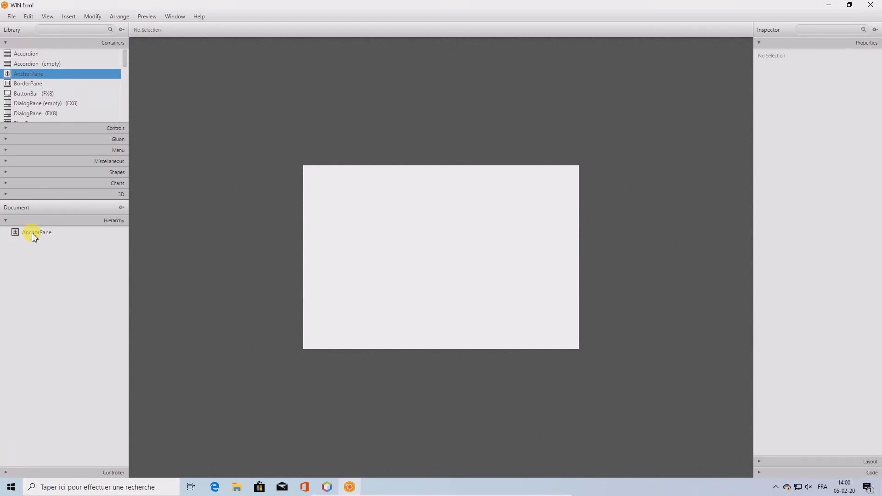
{"action": "left_click", "coordinate": [33, 234]}
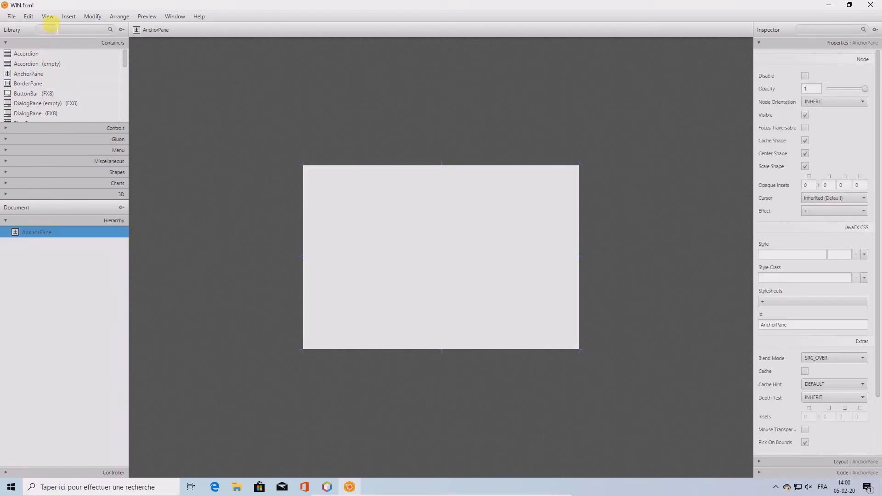
{"action": "left_click", "coordinate": [51, 29]}
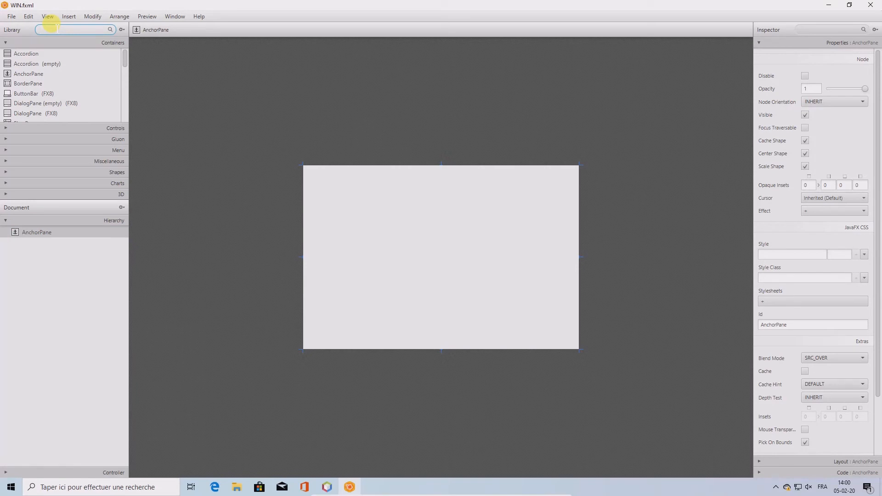
{"action": "type", "text": "bu"}
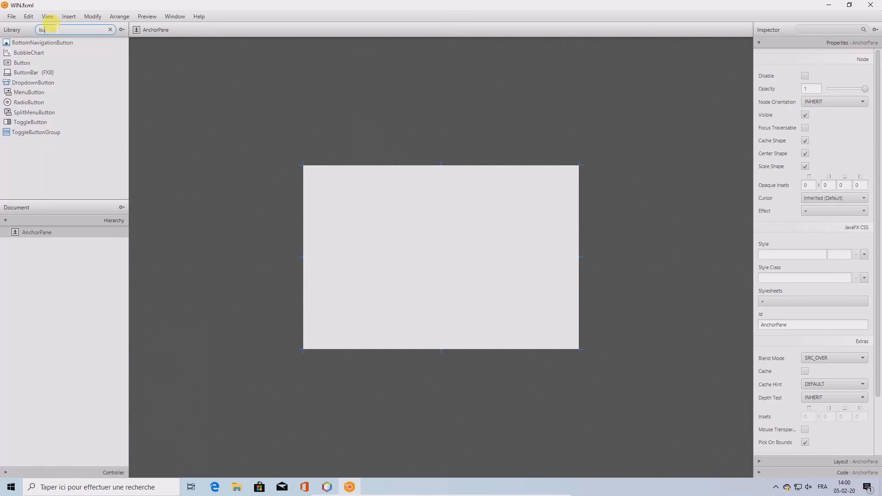
{"action": "left_click", "coordinate": [22, 63]}
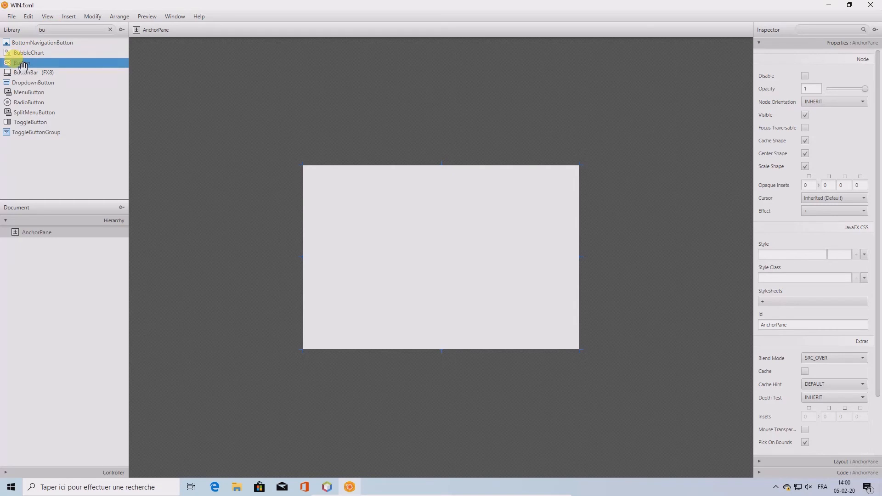
{"action": "left_click_drag", "start_coordinate": [22, 64], "coordinate": [472, 219]}
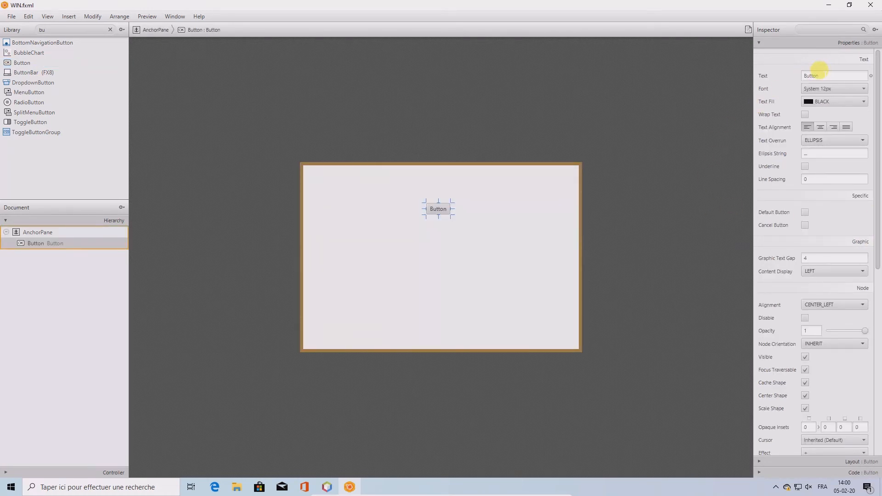
Set the button's text to "Say hello"
{"action": "double_click", "coordinate": [824, 74]}
{"action": "type", "text": "Say hello"}
{"action": "left_click", "coordinate": [760, 45]}
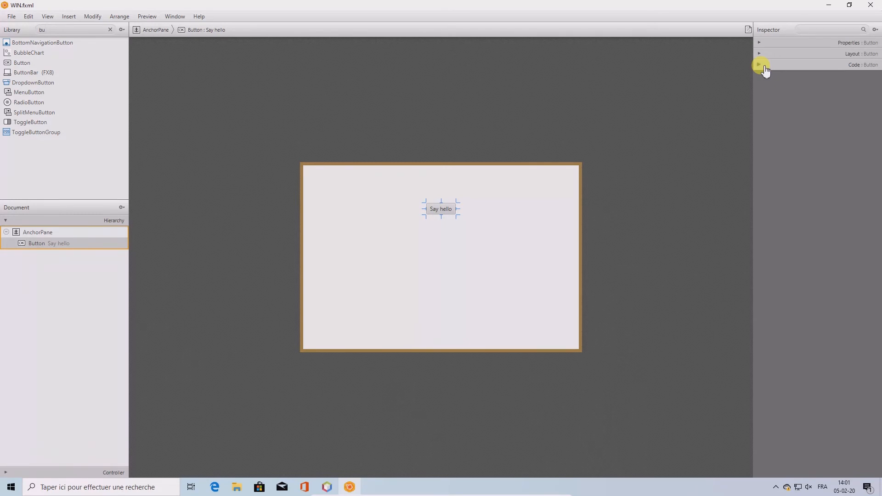
Set the Say hello button's On Action handler to say_hello
{"action": "left_click", "coordinate": [764, 66]}
{"action": "left_click", "coordinate": [764, 66]}
{"action": "left_click", "coordinate": [764, 68]}
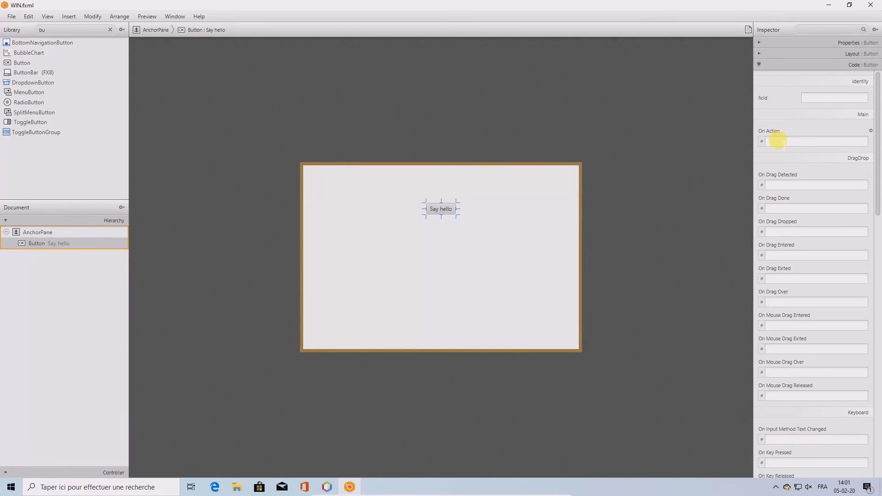
{"action": "left_click", "coordinate": [777, 140]}
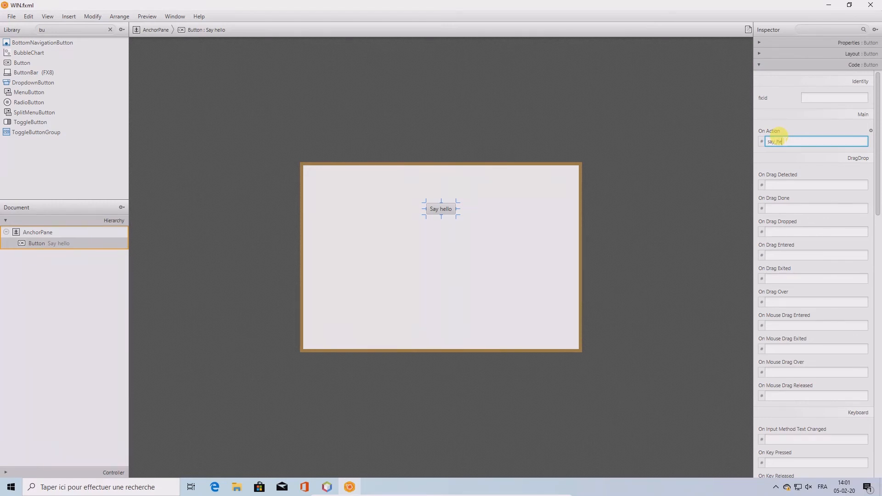
{"action": "type", "text": "say_hello"}
{"action": "left_click", "coordinate": [723, 163]}
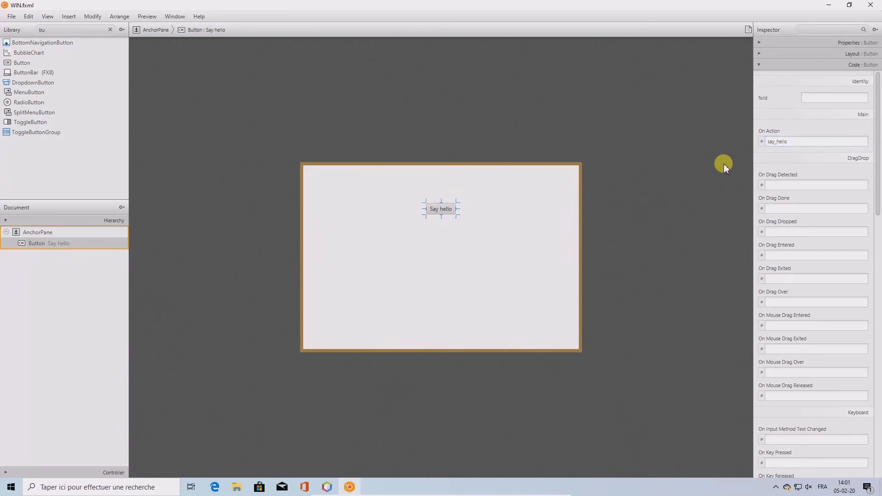
Find the Label control in the library and place one in the AnchorPane, centred below the Say hello button
{"action": "double_click", "coordinate": [56, 30]}
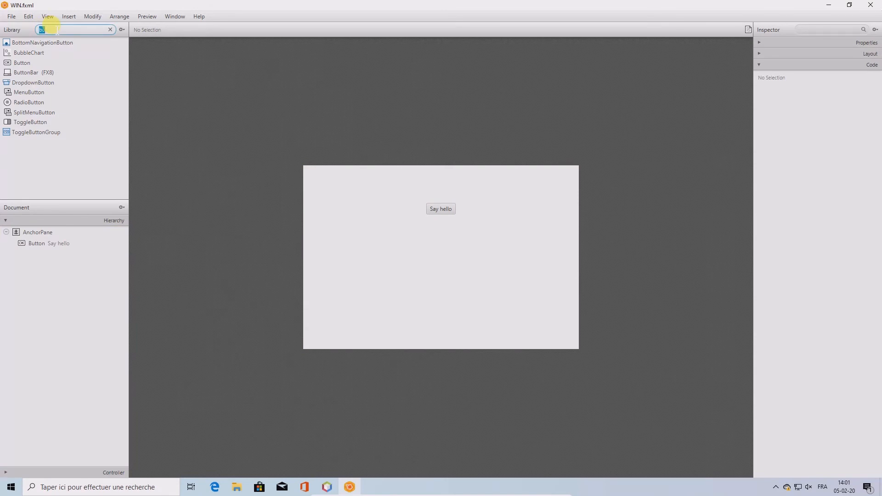
{"action": "type", "text": "labe"}
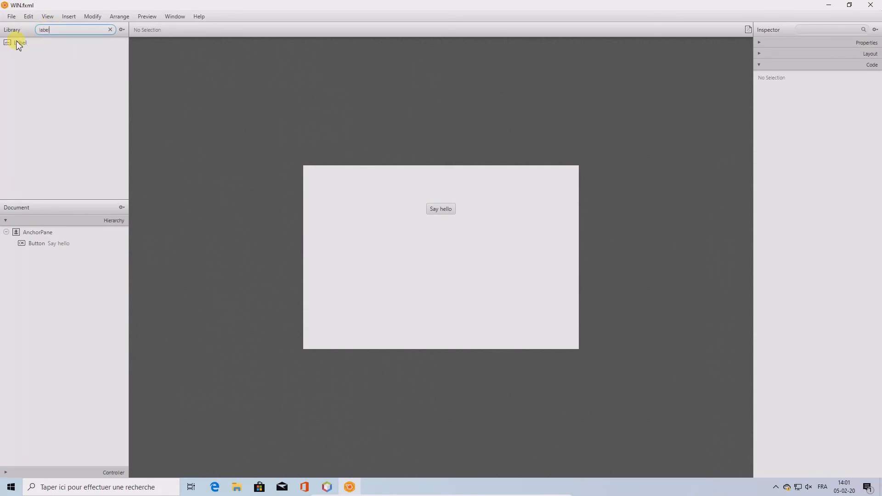
{"action": "type", "text": "l"}
{"action": "left_click_drag", "start_coordinate": [23, 47], "coordinate": [443, 255]}
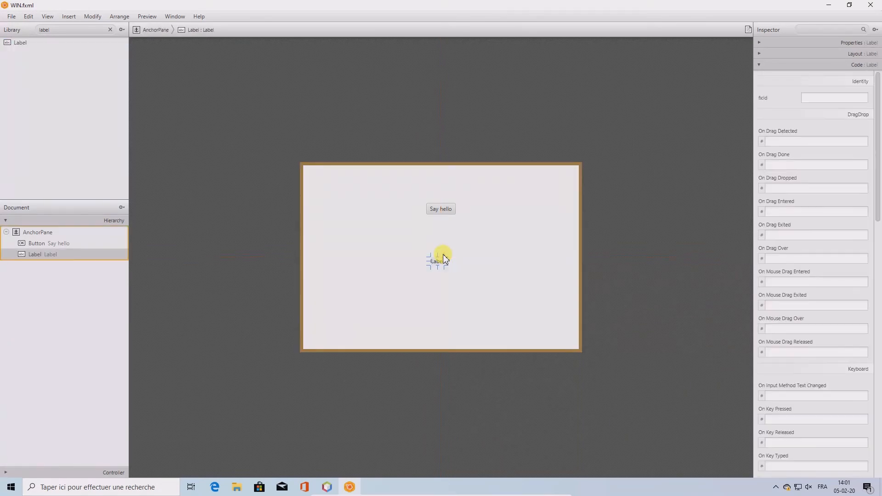
Clear the new label's text so that it is empty
{"action": "left_click", "coordinate": [759, 44]}
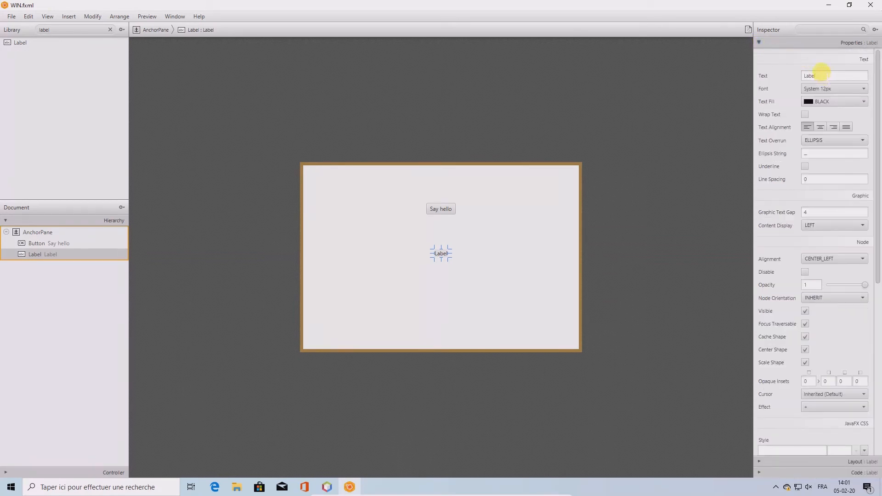
{"action": "double_click", "coordinate": [821, 72]}
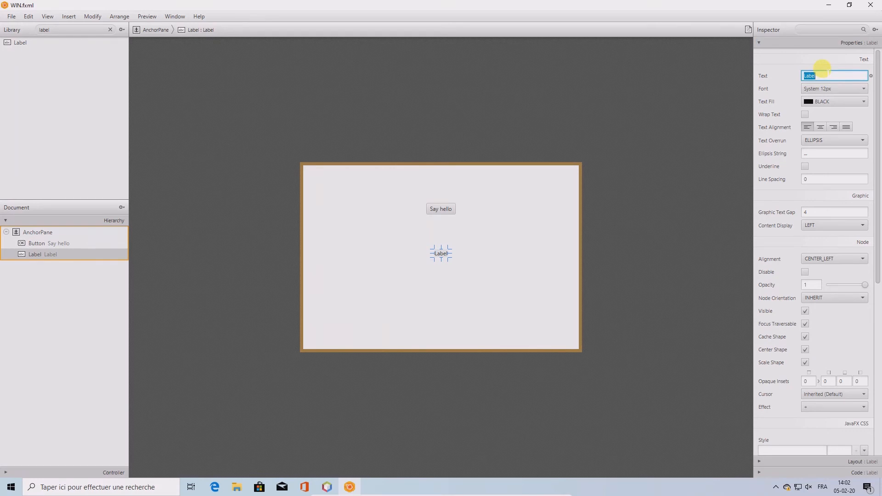
{"action": "key", "text": "BackSpace"}
Set the label's fx:id to lb and save WIN.fxml
{"action": "left_click", "coordinate": [760, 43]}
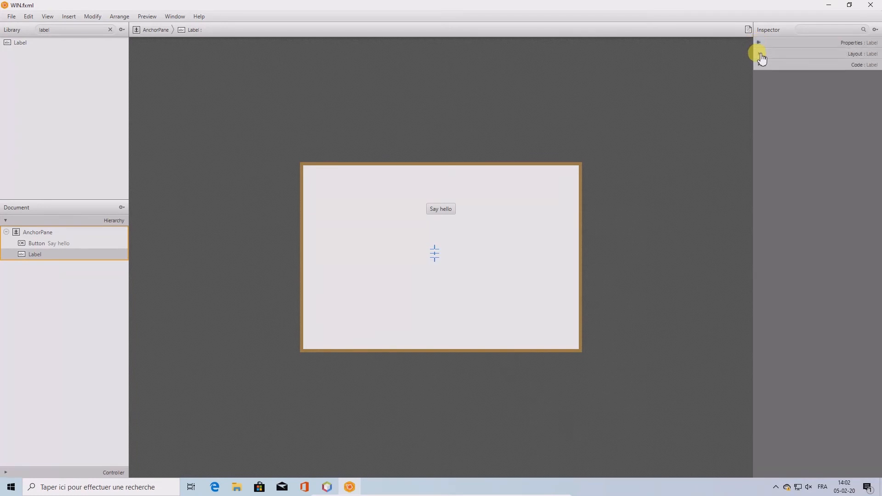
{"action": "left_click", "coordinate": [759, 66]}
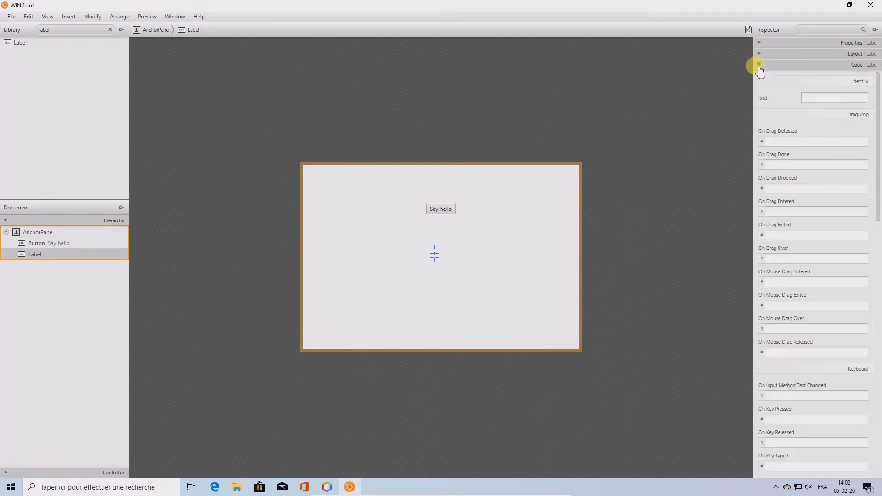
{"action": "left_click", "coordinate": [805, 97]}
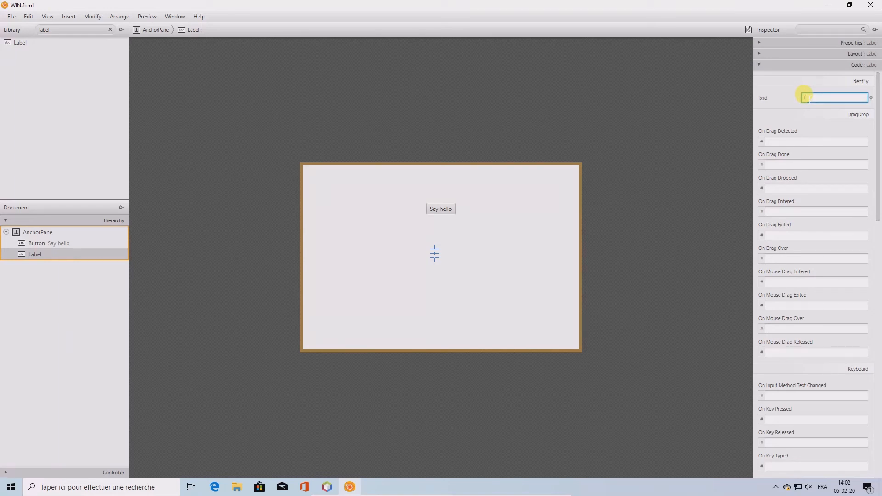
{"action": "type", "text": "la"}
{"action": "left_click", "coordinate": [8, 19]}
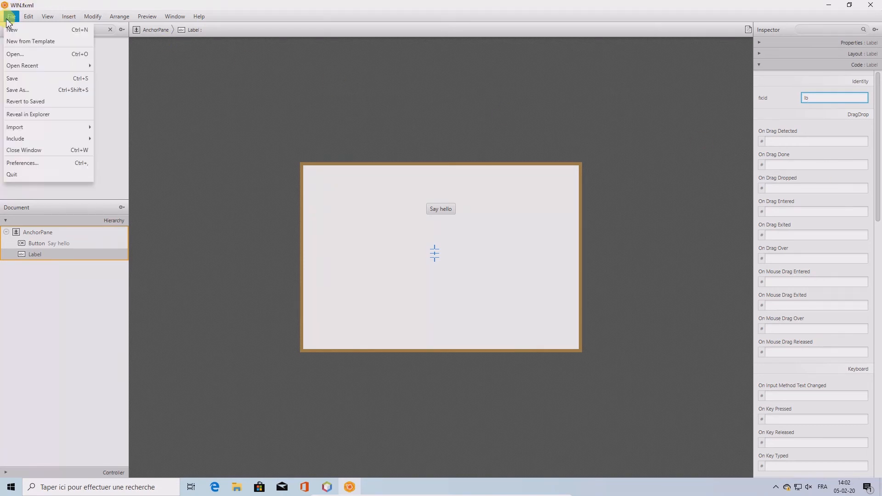
{"action": "left_click", "coordinate": [16, 80]}
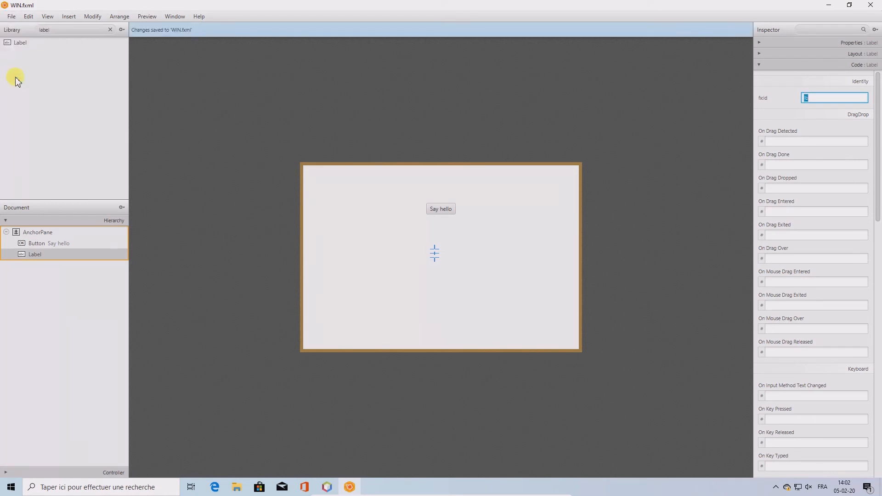
Switch to NetBeans and generate a controller class for WIN.fxml
{"action": "left_click", "coordinate": [831, 6]}
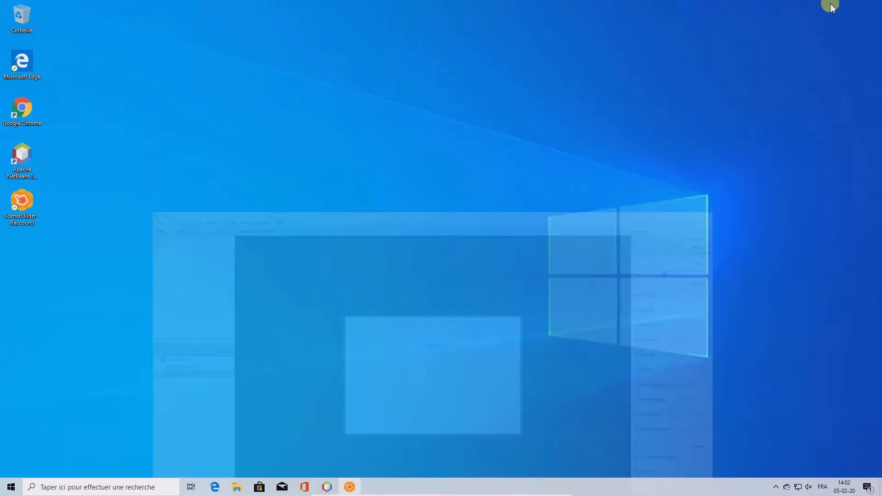
{"action": "left_click", "coordinate": [327, 487]}
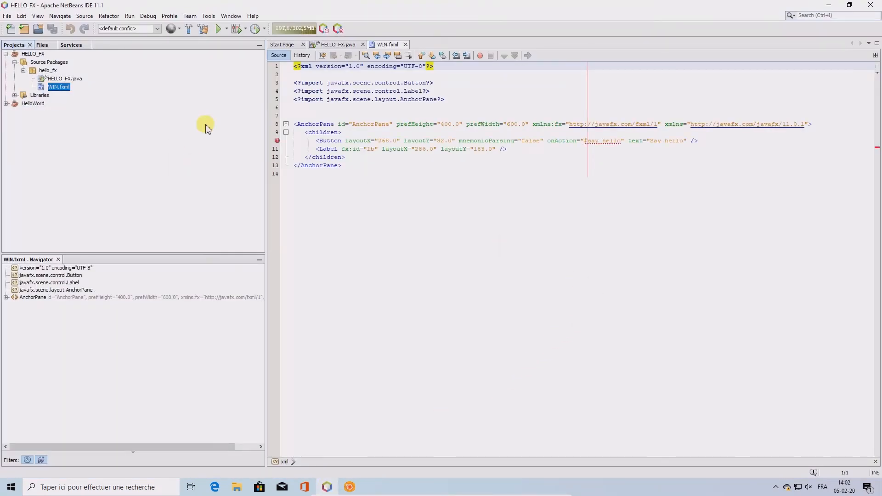
{"action": "right_click", "coordinate": [58, 89]}
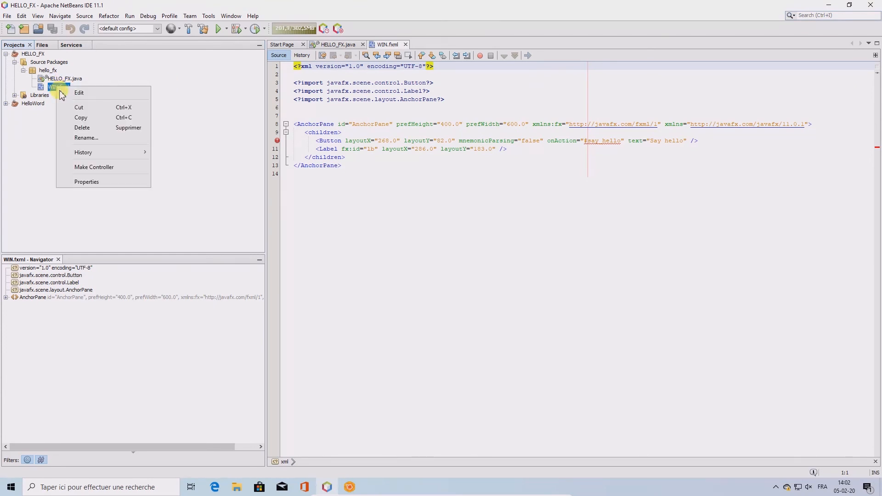
{"action": "left_click", "coordinate": [86, 167]}
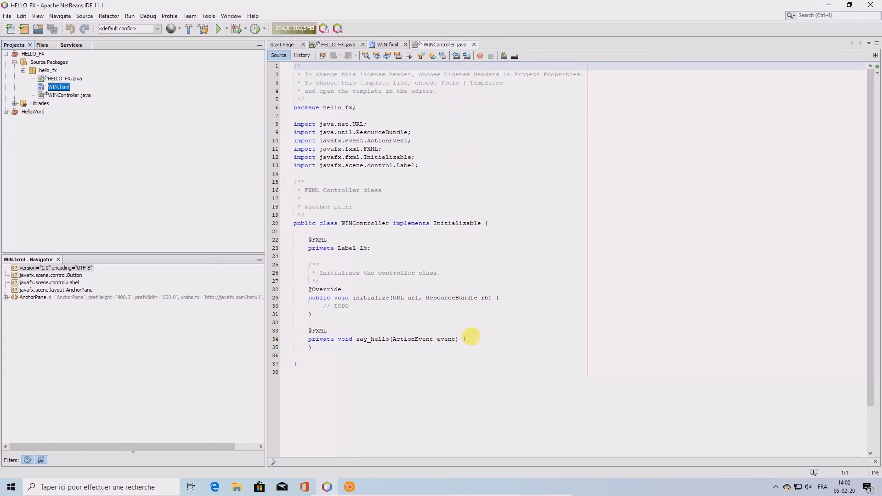
Add lb.setText("Hello world"); to the body of the say_hello method and save WINController.java
{"action": "left_click", "coordinate": [469, 338]}
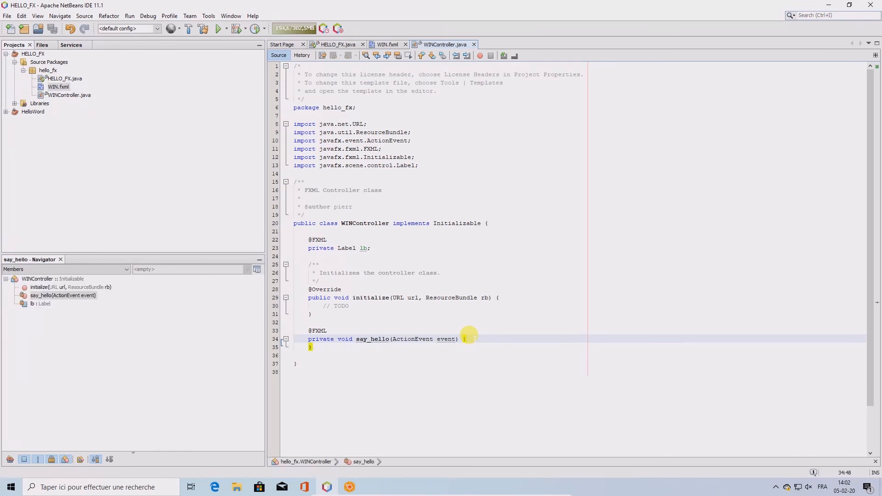
{"action": "key", "text": "Return"}
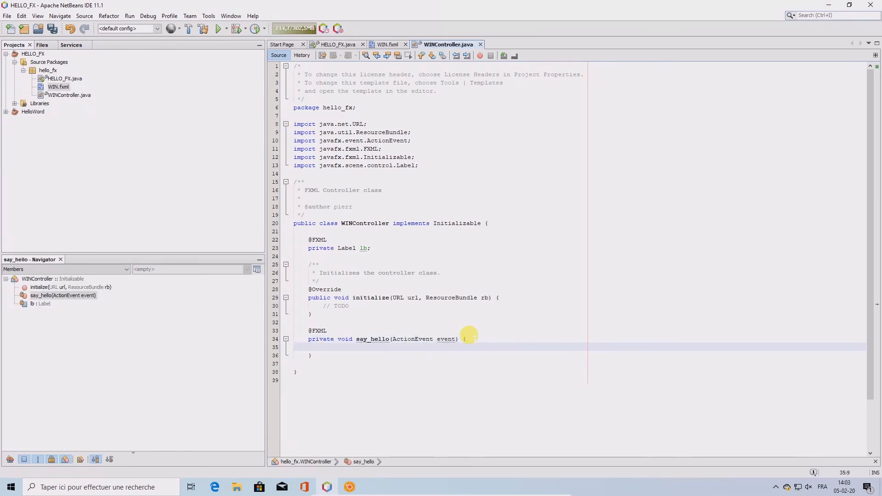
{"action": "type", "text": "lb.sett"}
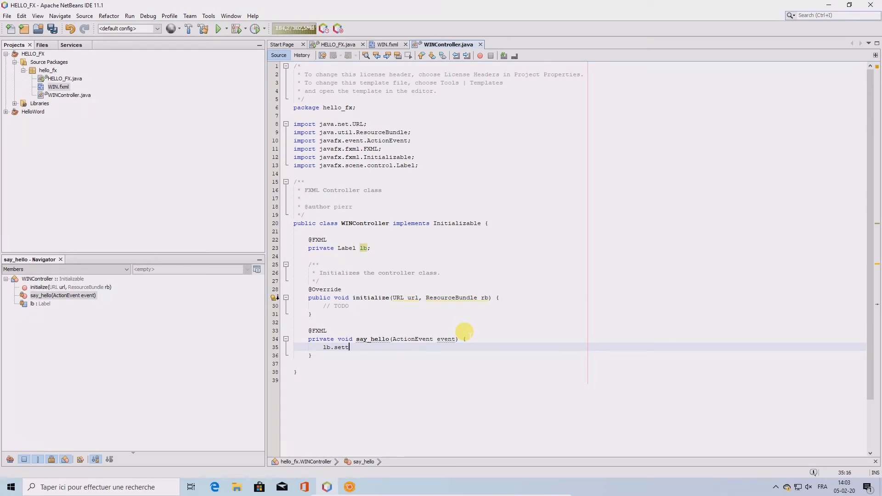
{"action": "type", "text": "ee"}
{"action": "key", "text": "ctrl+space"}
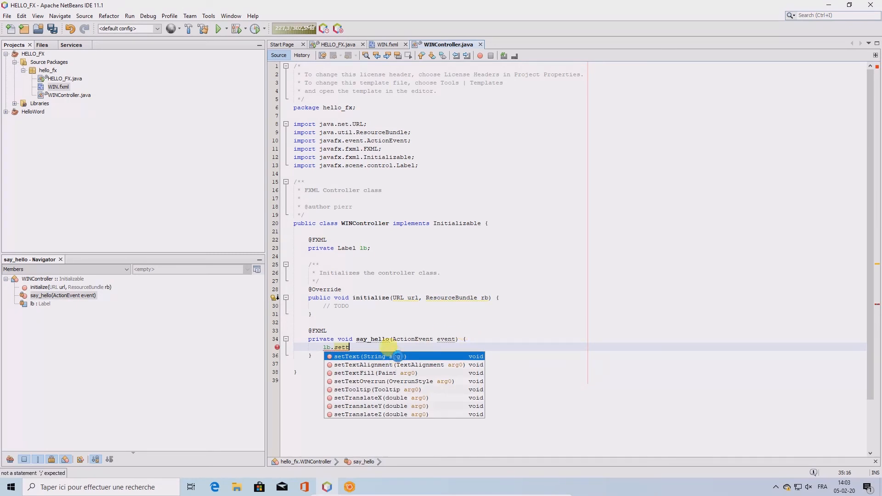
{"action": "key", "text": "Return"}
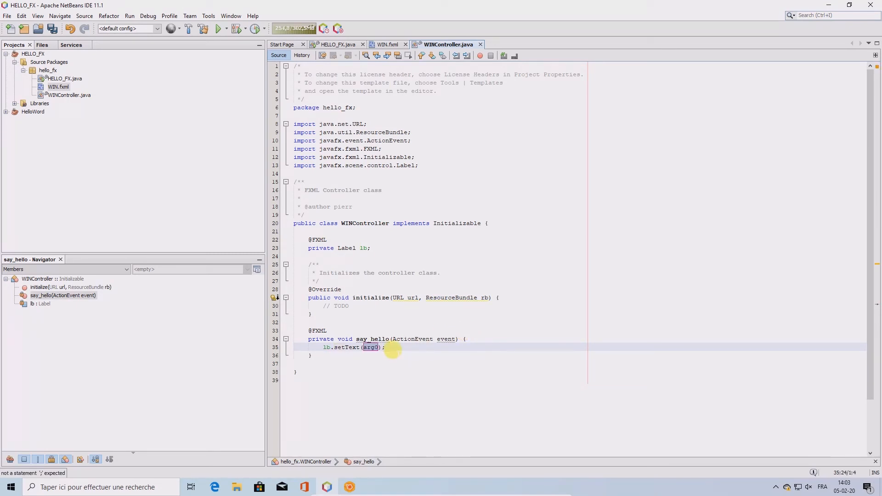
{"action": "type", "text": "\""}
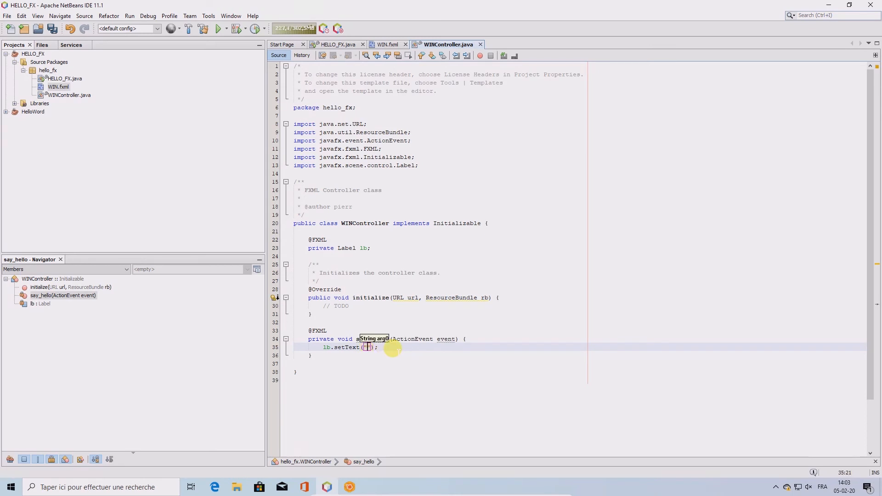
{"action": "type", "text": "Hello world"}
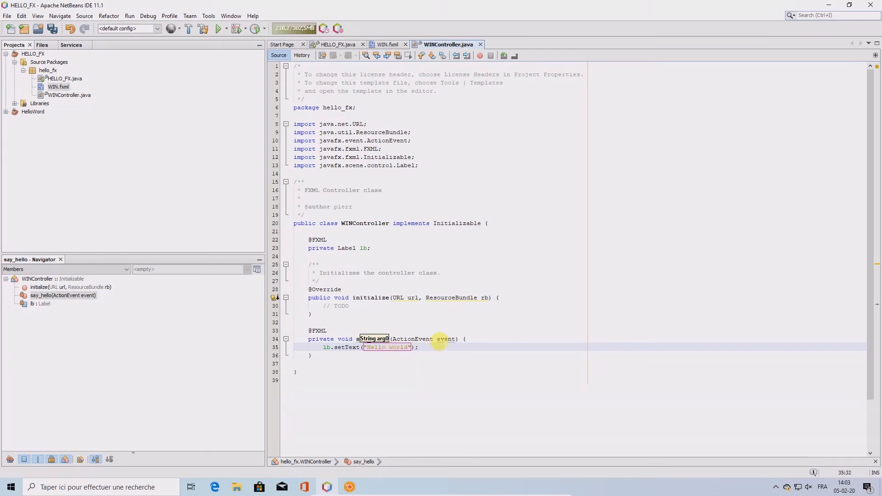
{"action": "key", "text": "End"}
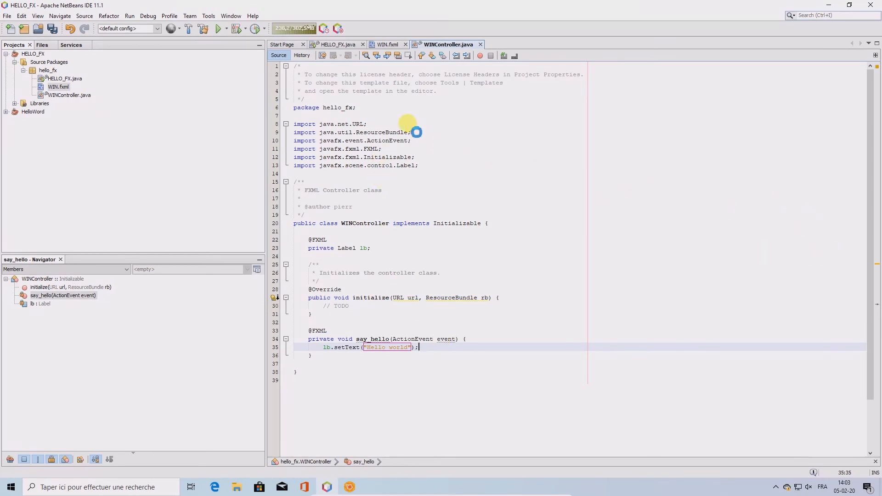
{"action": "key", "text": "ctrl+s"}
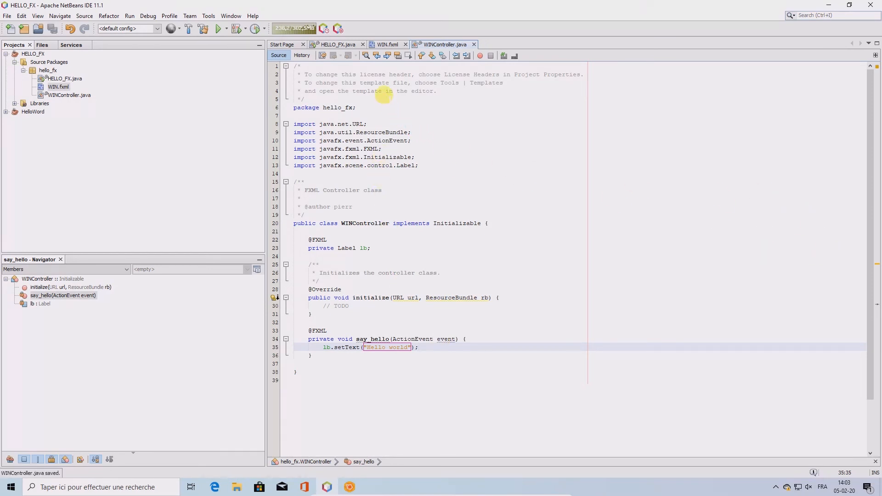
In HELLO_FX.java, make the HELLO_FX class extend Application
{"action": "left_click", "coordinate": [285, 46]}
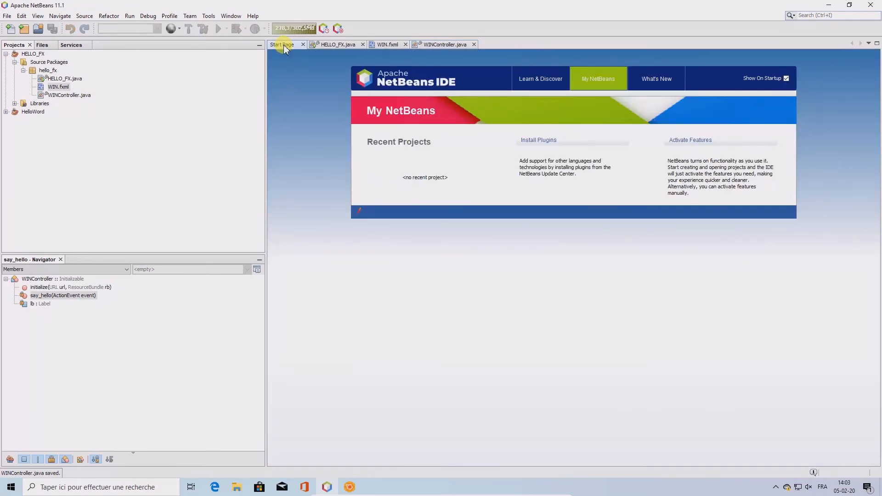
{"action": "left_click", "coordinate": [337, 45]}
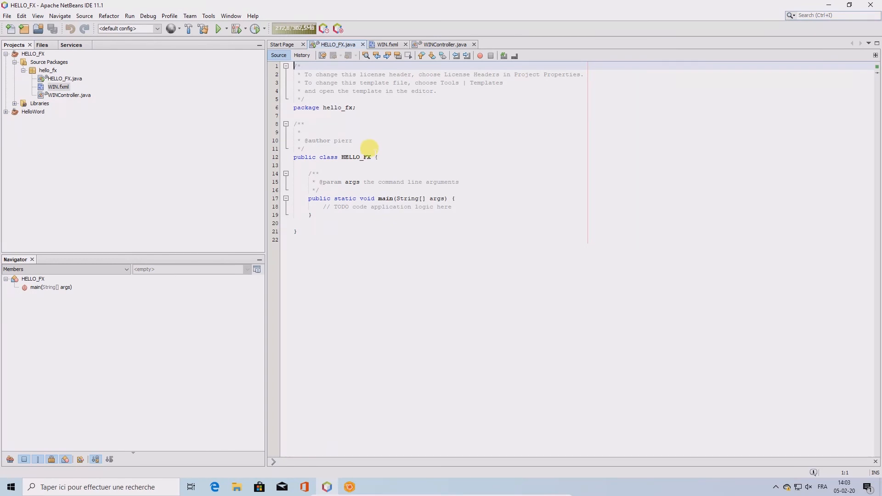
{"action": "left_click", "coordinate": [374, 156]}
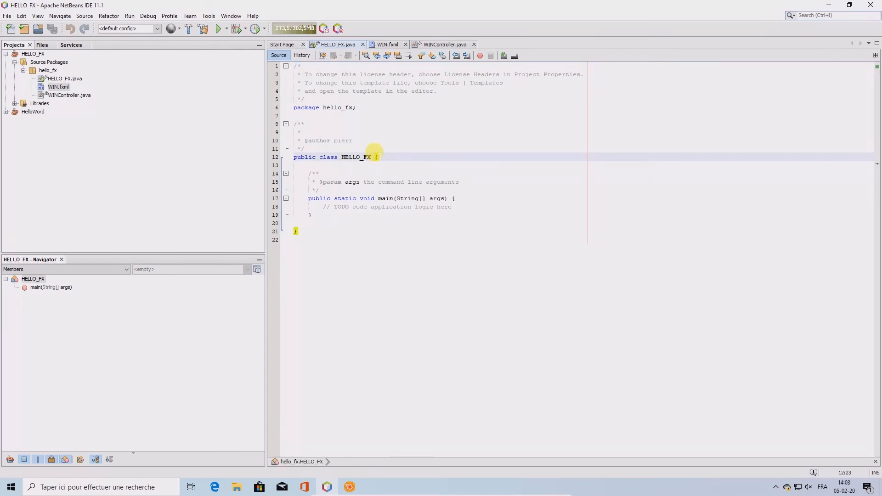
{"action": "type", "text": "exten"}
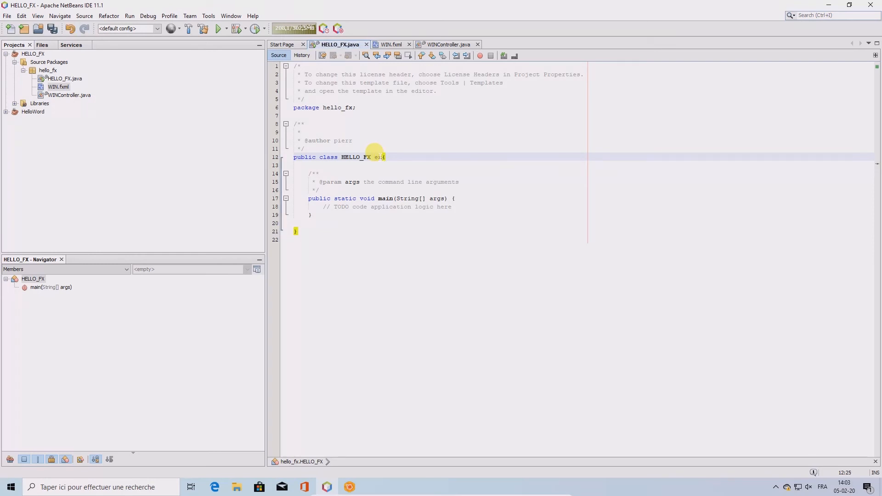
{"action": "type", "text": "ds Application"}
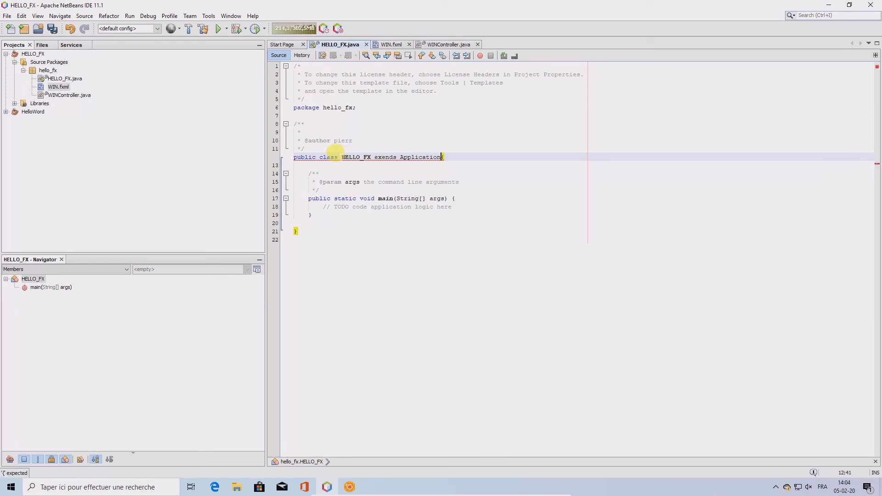
{"action": "left_click", "coordinate": [278, 160]}
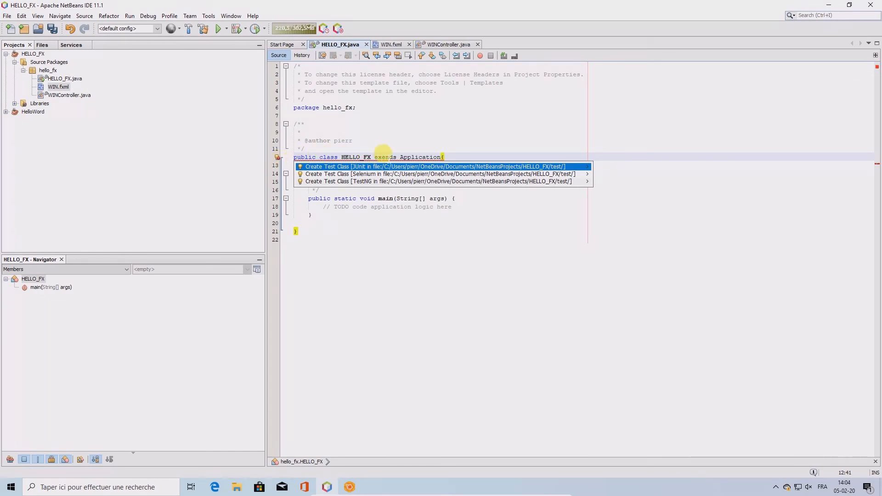
{"action": "type", "text": "{"}
{"action": "left_click", "coordinate": [379, 155]}
{"action": "type", "text": "t"}
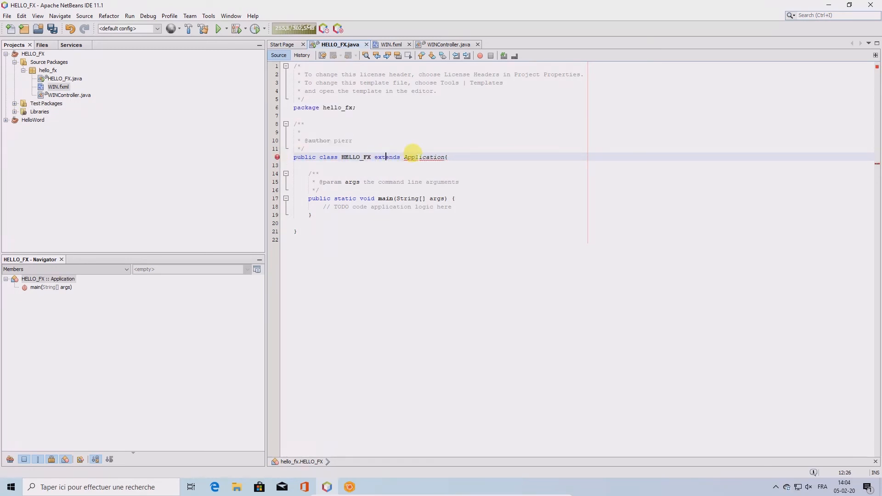
Fix the imports of HELLO_FX.java, using javafx.application.Application for Application
{"action": "right_click", "coordinate": [417, 157]}
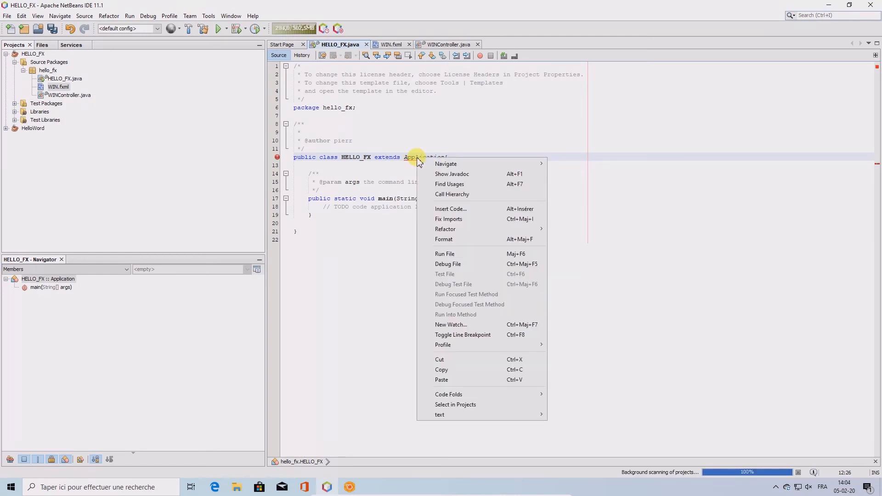
{"action": "left_click", "coordinate": [449, 218]}
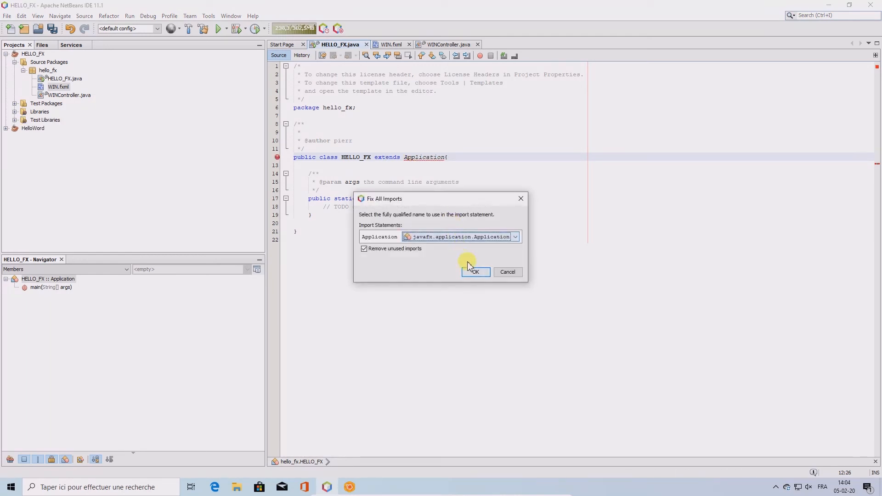
{"action": "left_click", "coordinate": [474, 272]}
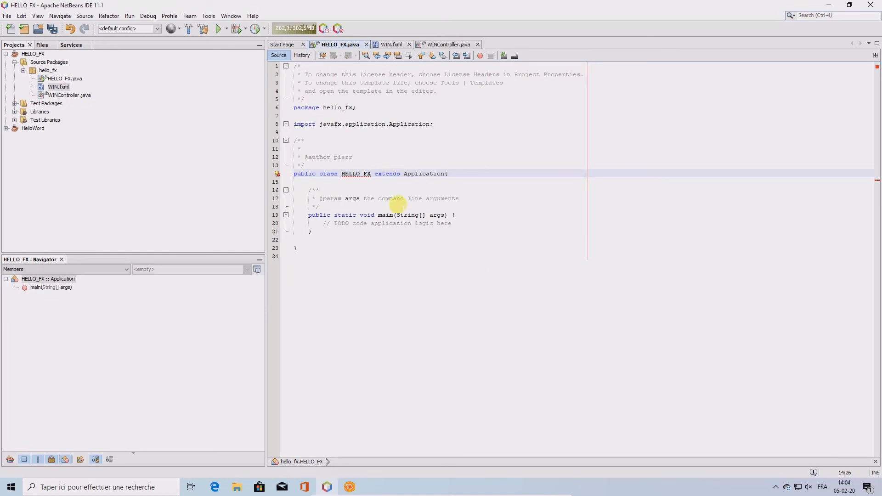
Implement all abstract methods of Application in the HELLO_FX class using the editor's hint on the class declaration
{"action": "mouse_move", "coordinate": [356, 171]}
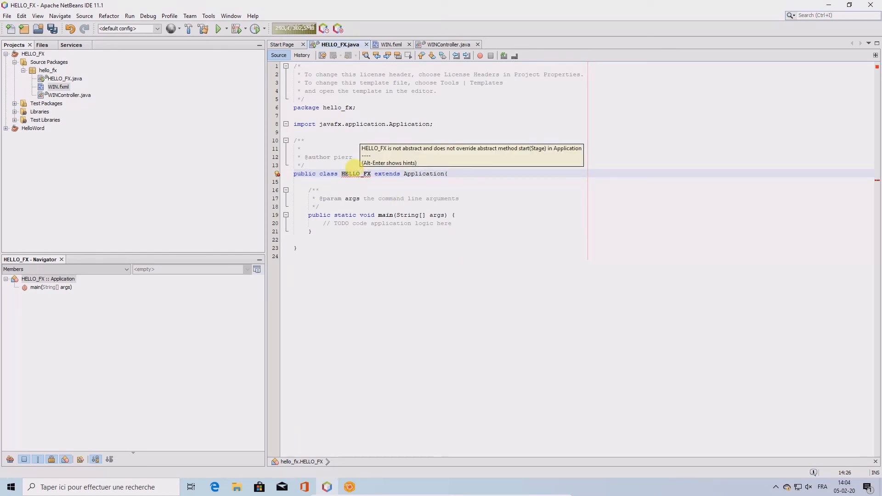
{"action": "right_click", "coordinate": [278, 176]}
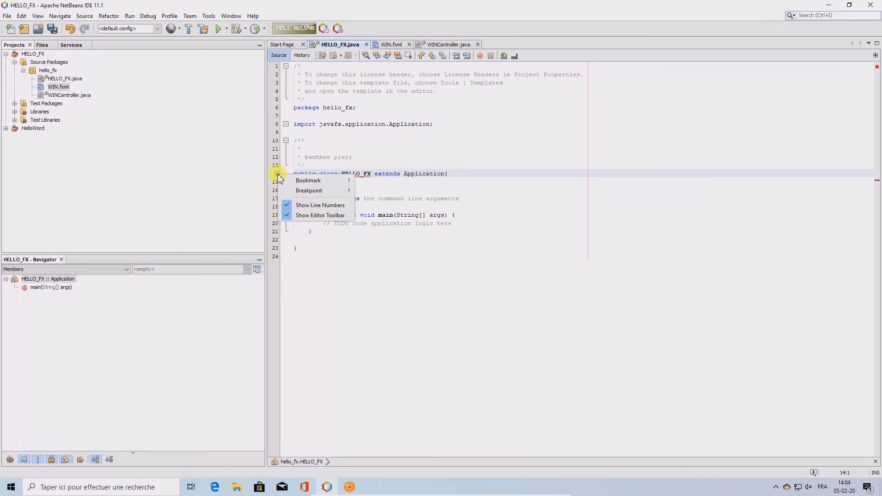
{"action": "left_click", "coordinate": [278, 160]}
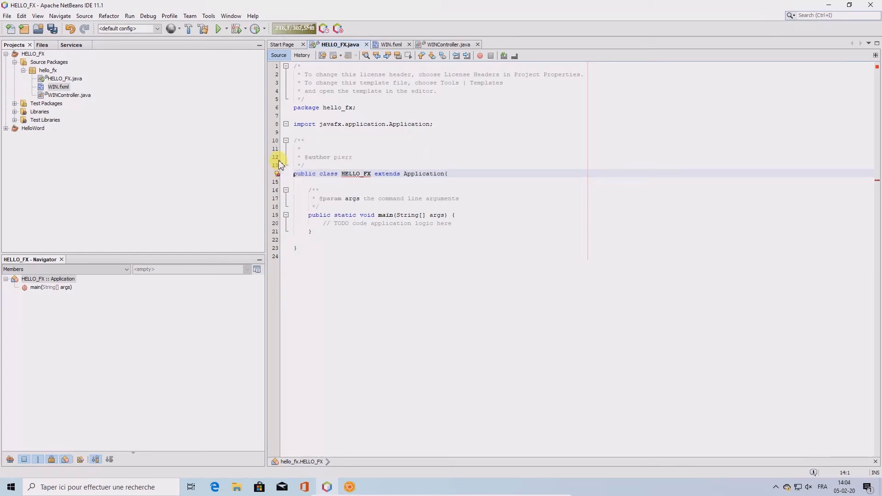
{"action": "left_click", "coordinate": [278, 175]}
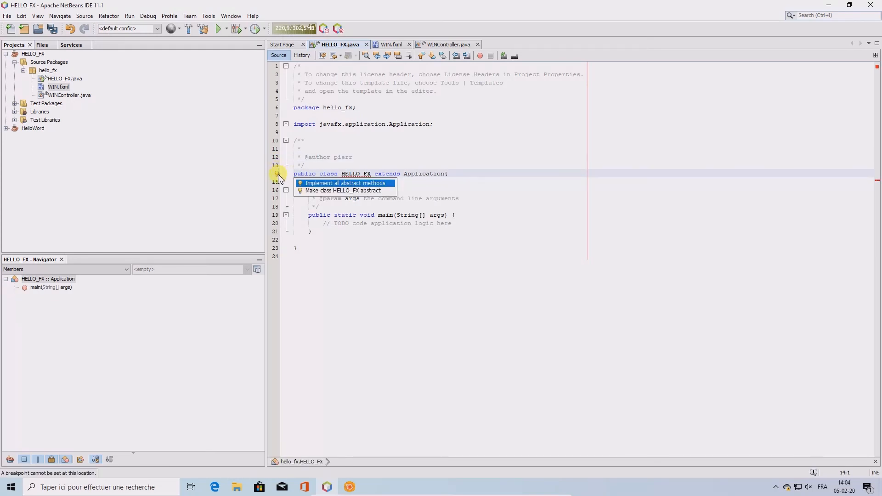
{"action": "left_click", "coordinate": [330, 184]}
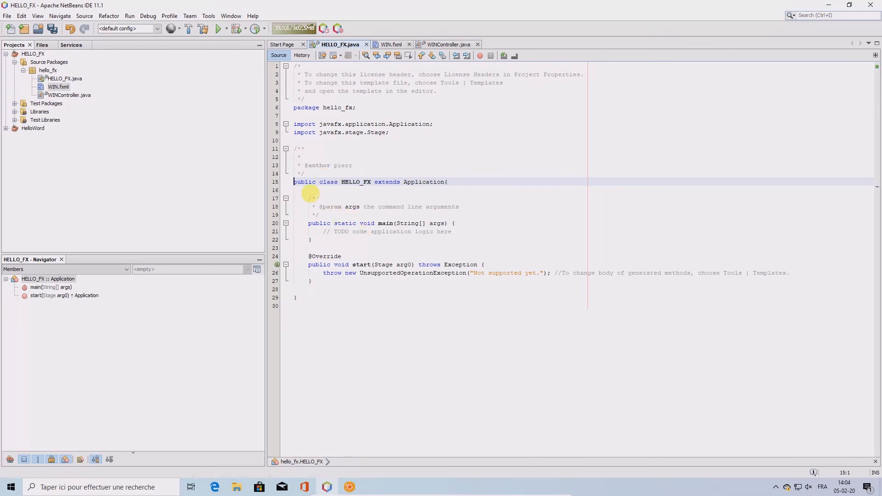
{"action": "left_click_drag", "start_coordinate": [296, 196], "coordinate": [328, 213]}
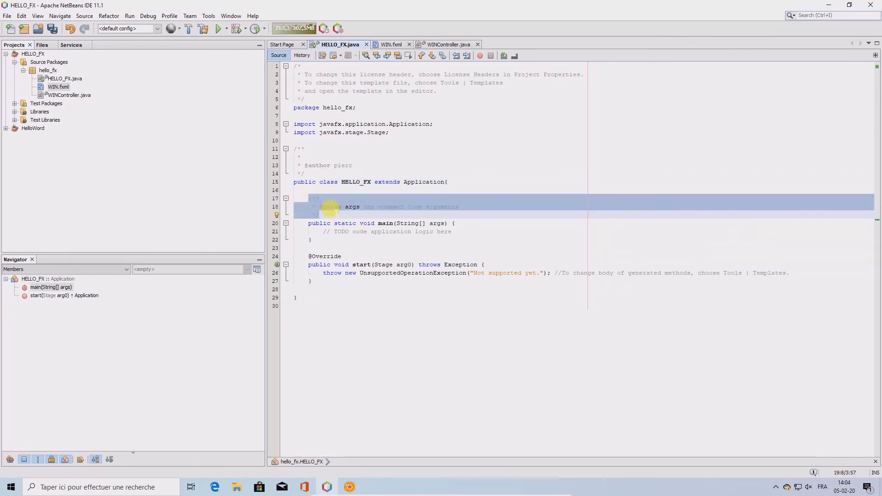
{"action": "key", "text": "BackSpace"}
{"action": "left_click_drag", "start_coordinate": [308, 239], "coordinate": [311, 264]}
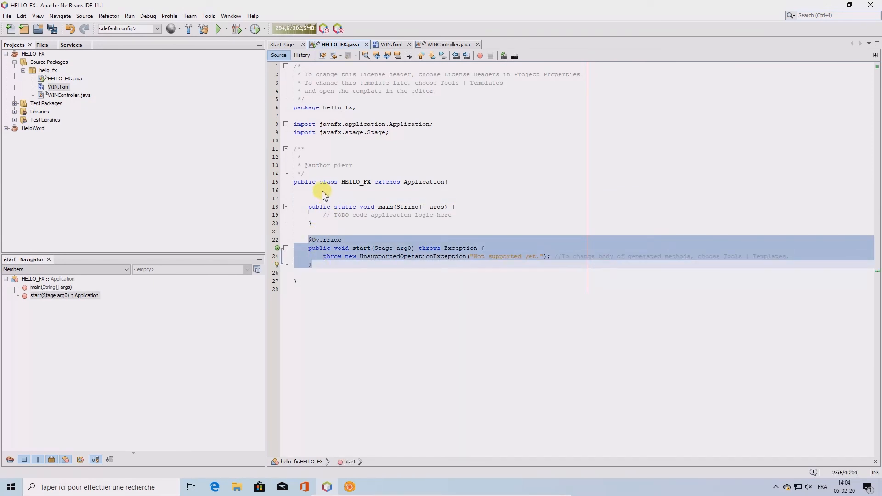
{"action": "left_click_drag", "start_coordinate": [317, 191], "coordinate": [318, 192]}
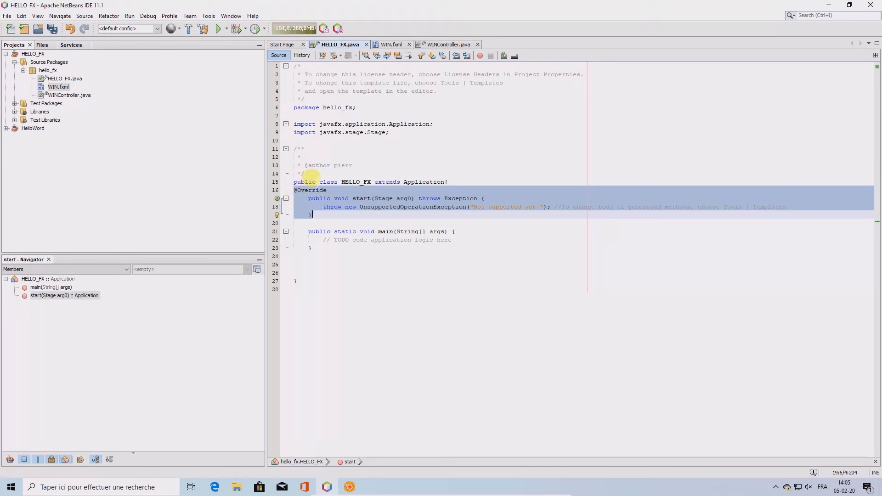
{"action": "left_click", "coordinate": [315, 182]}
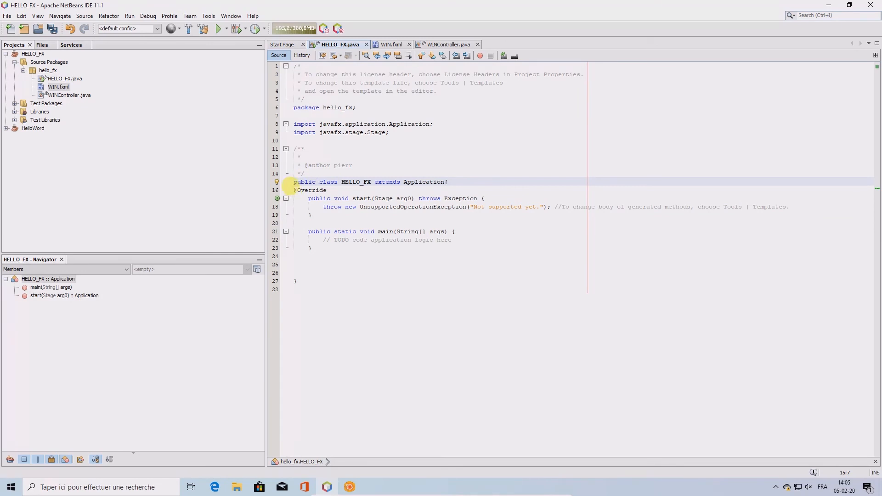
{"action": "left_click", "coordinate": [297, 190]}
{"action": "key", "text": "Left"}
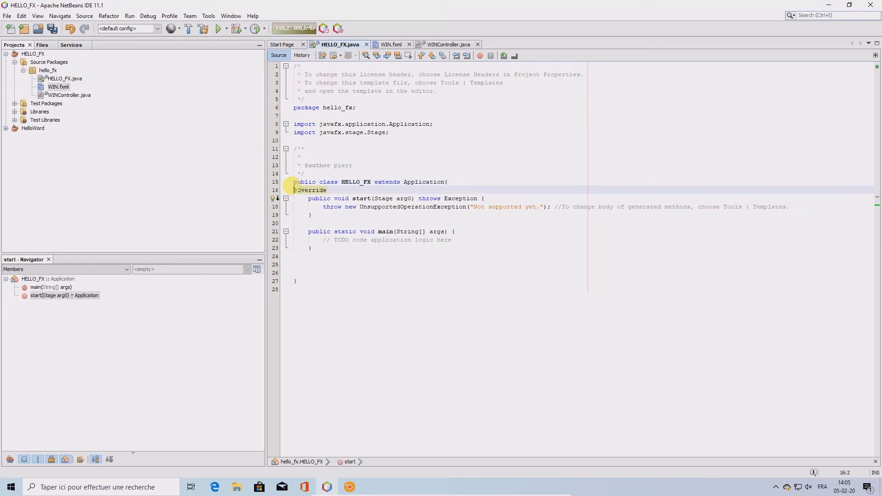
{"action": "key", "text": "Tab"}
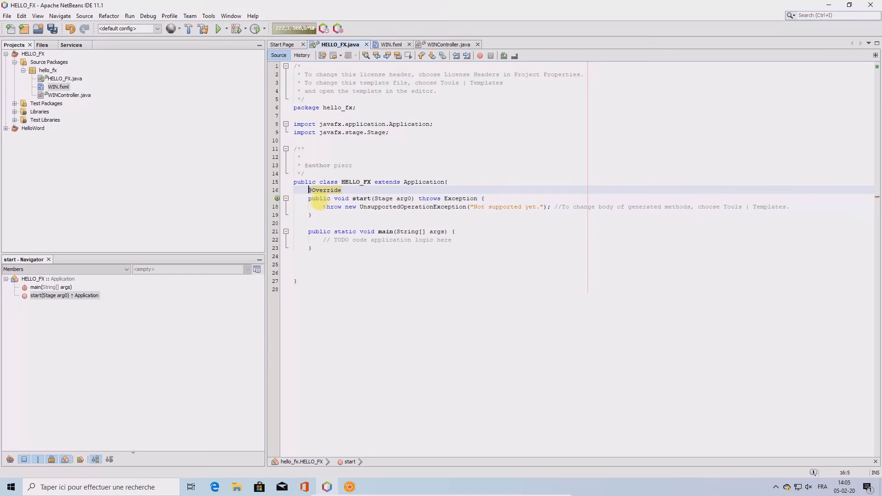
Replace the throw statement in the start method with Parent root and add the import for javafx.scene.Parent
{"action": "left_click_drag", "start_coordinate": [323, 207], "coordinate": [790, 205]}
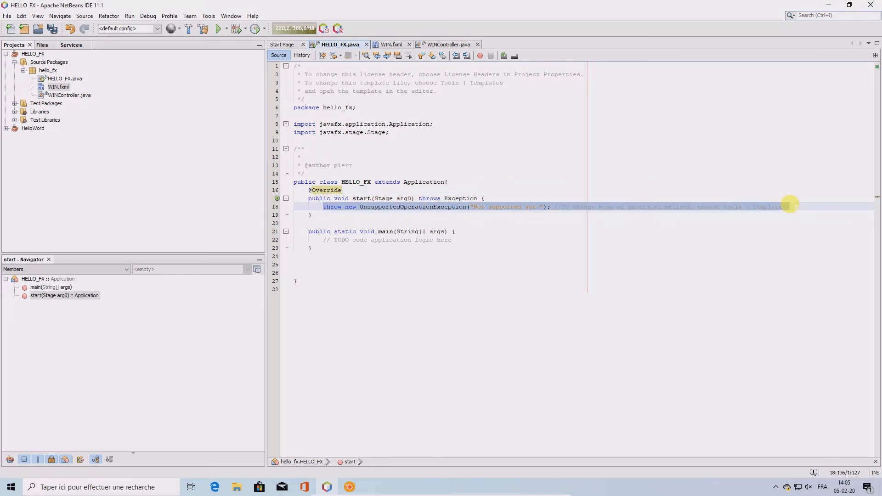
{"action": "key", "text": "Delete"}
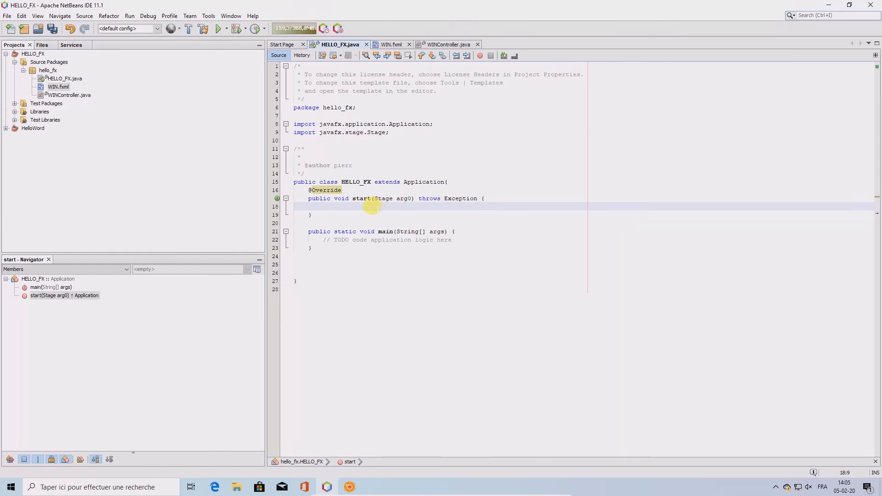
{"action": "type", "text": "Pan"}
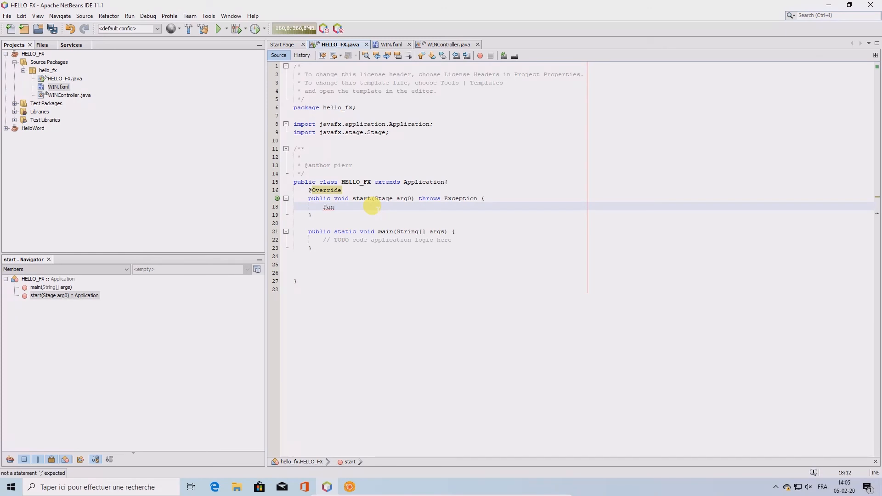
{"action": "key", "text": "BackSpace"}
{"action": "type", "text": "rent root"}
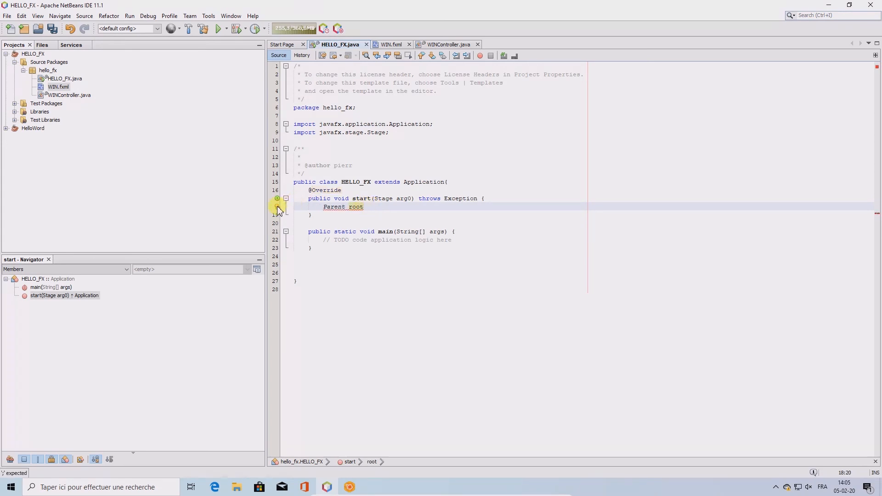
{"action": "left_click", "coordinate": [277, 207]}
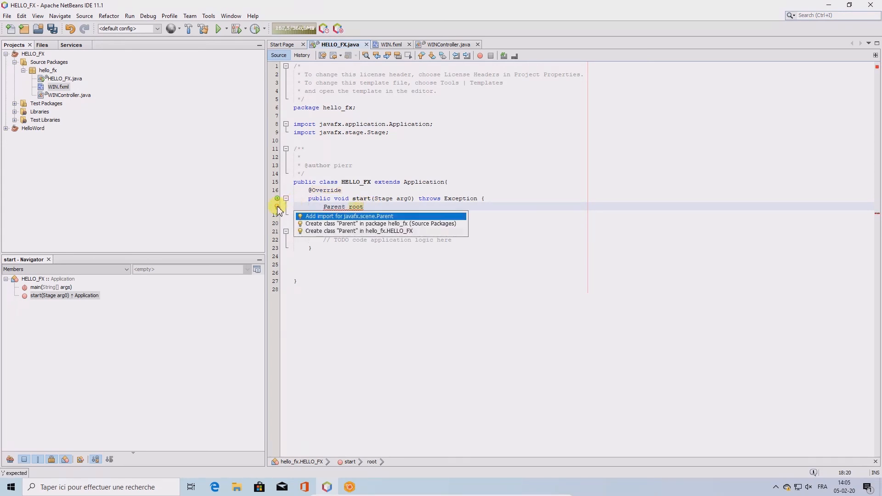
{"action": "left_click", "coordinate": [317, 216]}
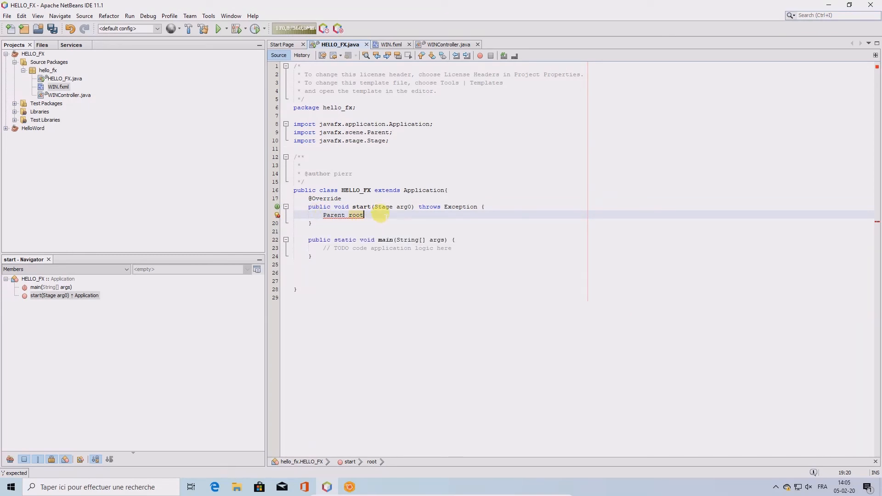
Extend the root declaration with = FXMLLoader.load and add the import for javafx.fxml.FXMLLoader
{"action": "type", "text": "= FXMLL"}
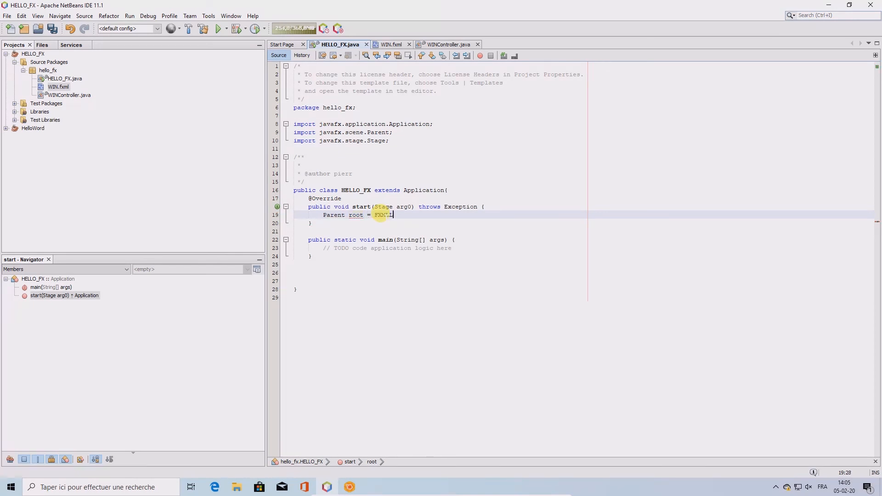
{"action": "type", "text": "oader.lo"}
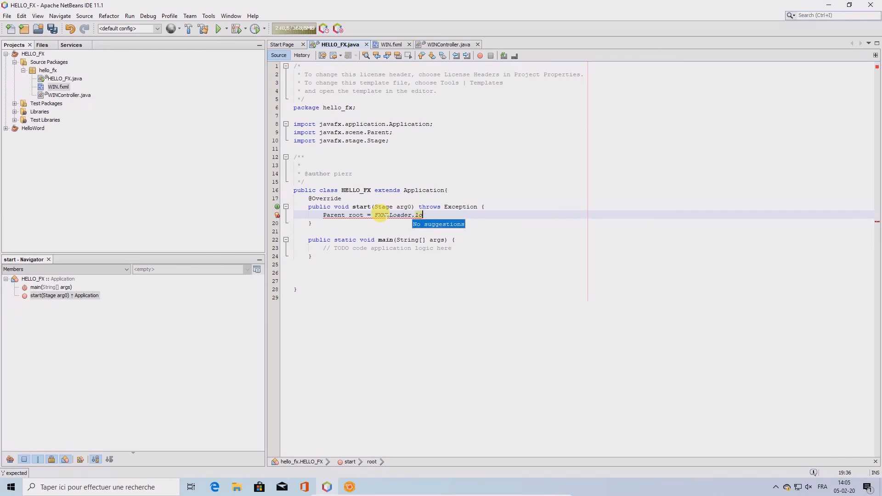
{"action": "type", "text": "ad"}
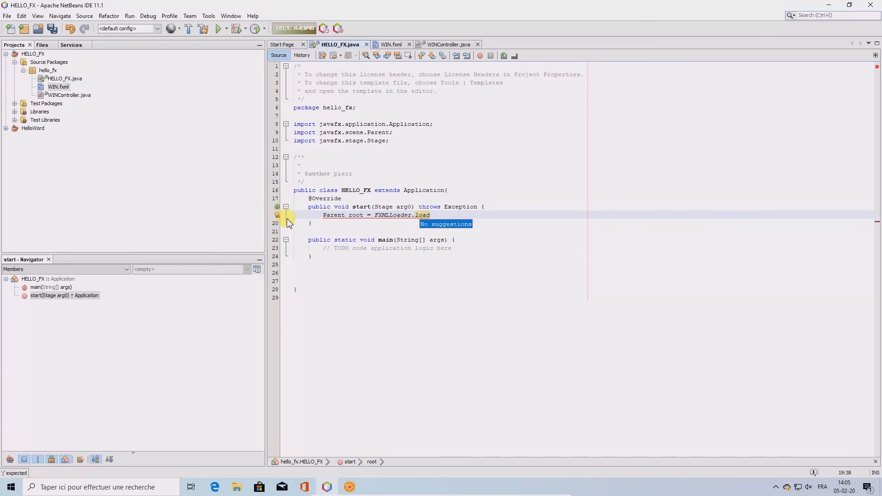
{"action": "left_click", "coordinate": [277, 216]}
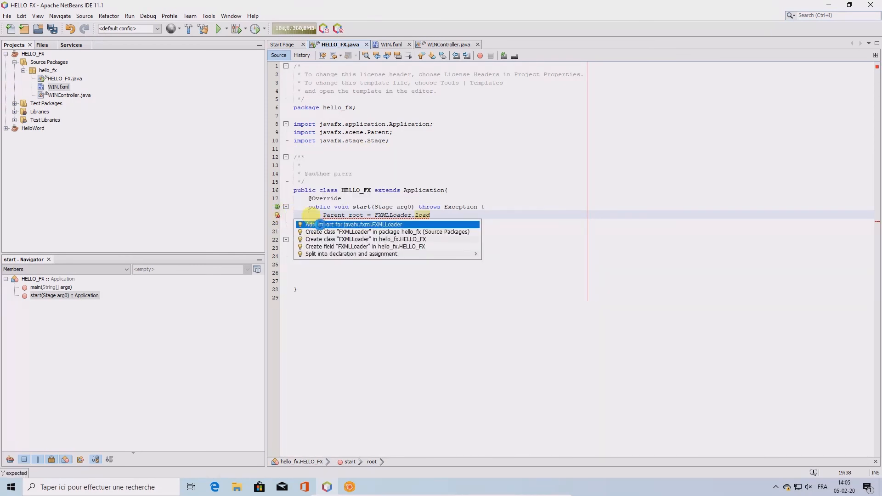
{"action": "left_click", "coordinate": [317, 224]}
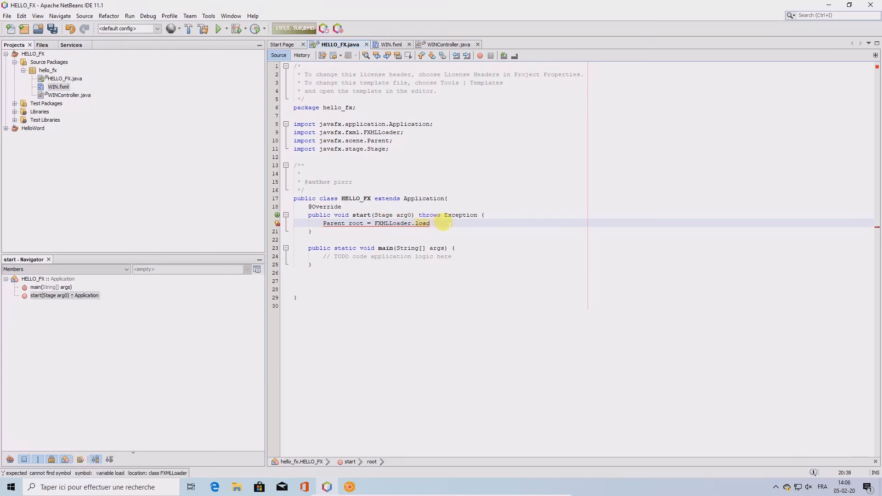
Complete the load call with (getClass().getRessource("WIN.fxml")); and add an empty line below it
{"action": "type", "text": "(get"}
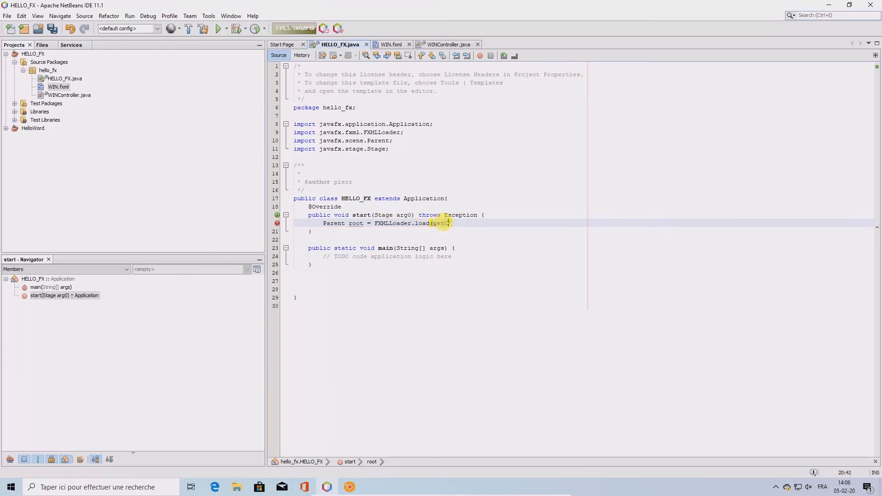
{"action": "type", "text": "Class().getRe"}
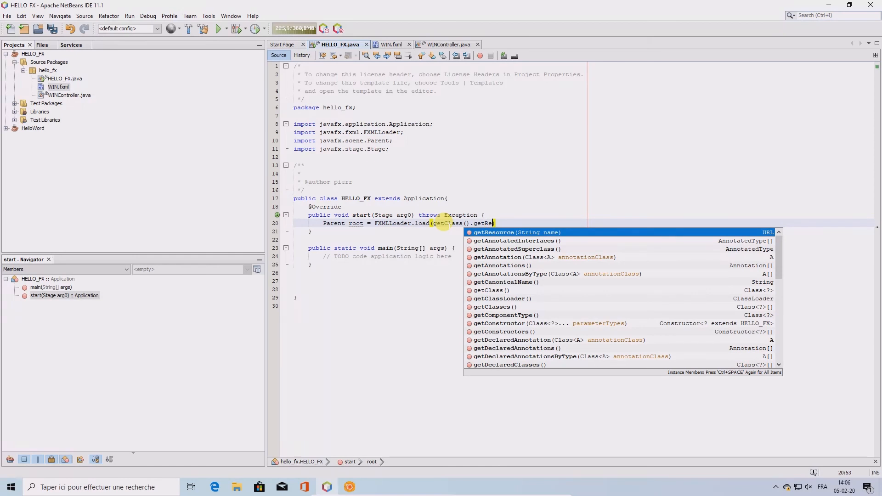
{"action": "type", "text": "ssource"}
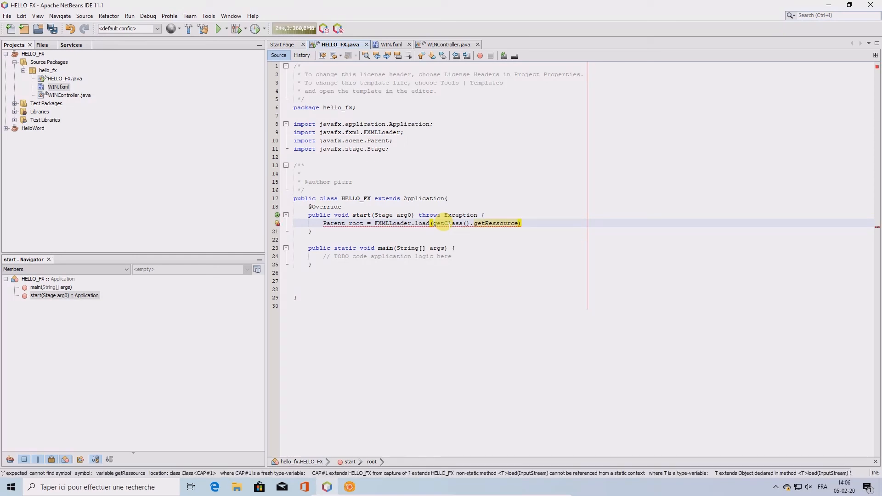
{"action": "type", "text": "(\""}
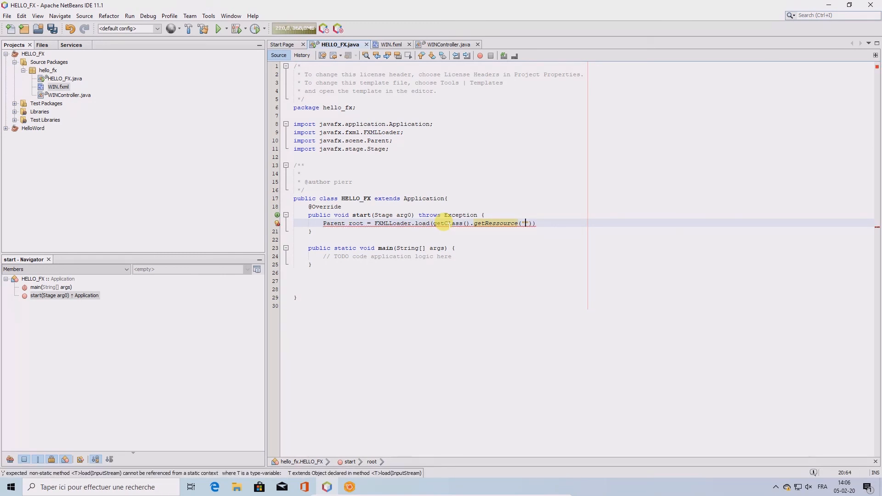
{"action": "type", "text": "WIN."}
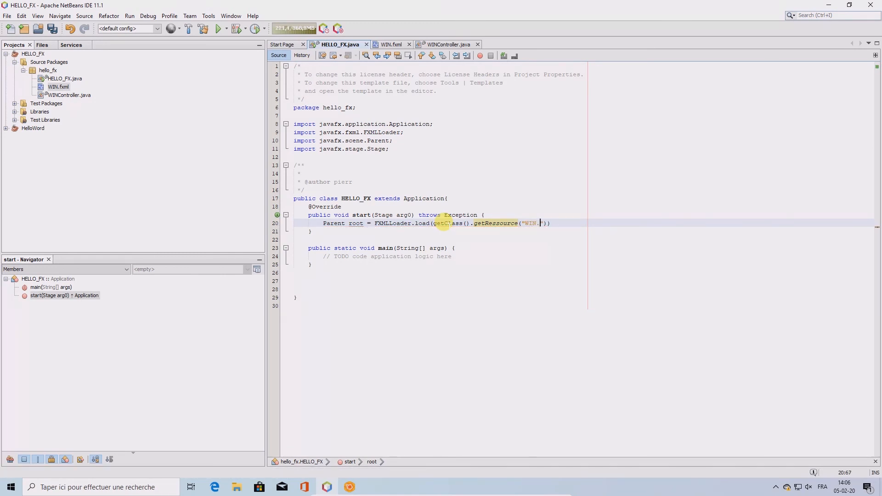
{"action": "type", "text": "fxml"}
{"action": "key", "text": "Right"}
{"action": "key", "text": "Right"}
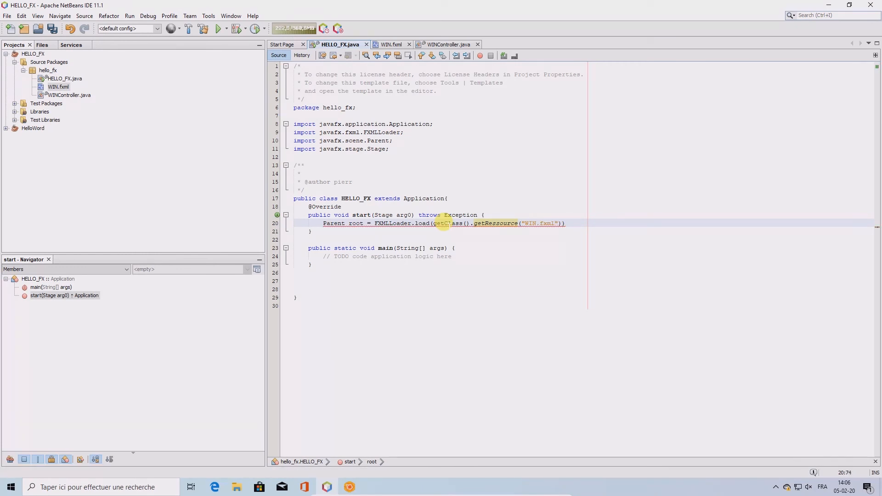
{"action": "key", "text": "Right"}
{"action": "type", "text": ";"}
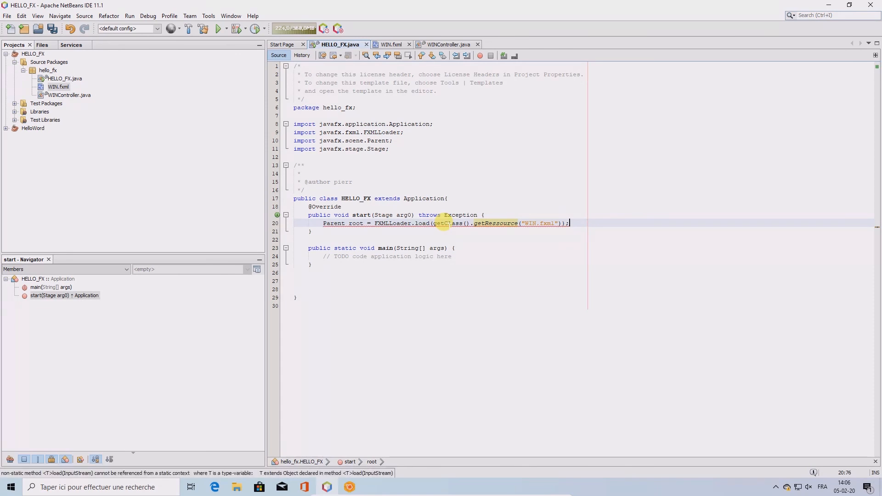
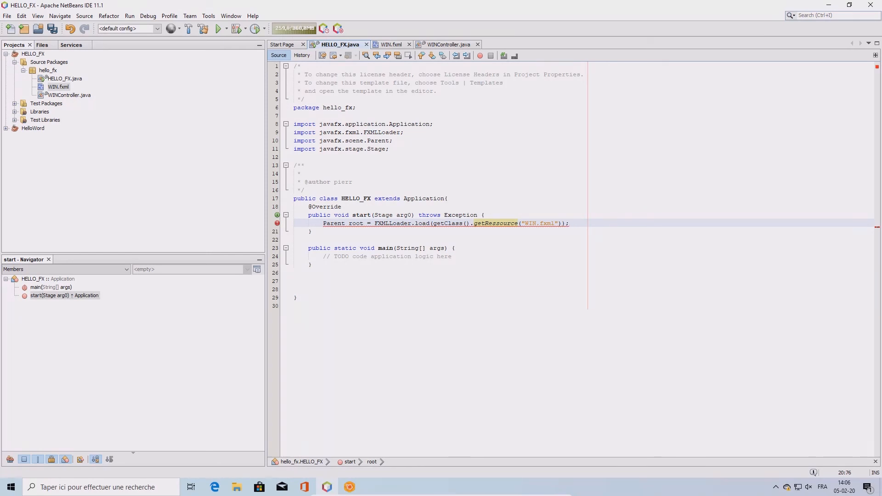
{"action": "key", "text": "Return"}
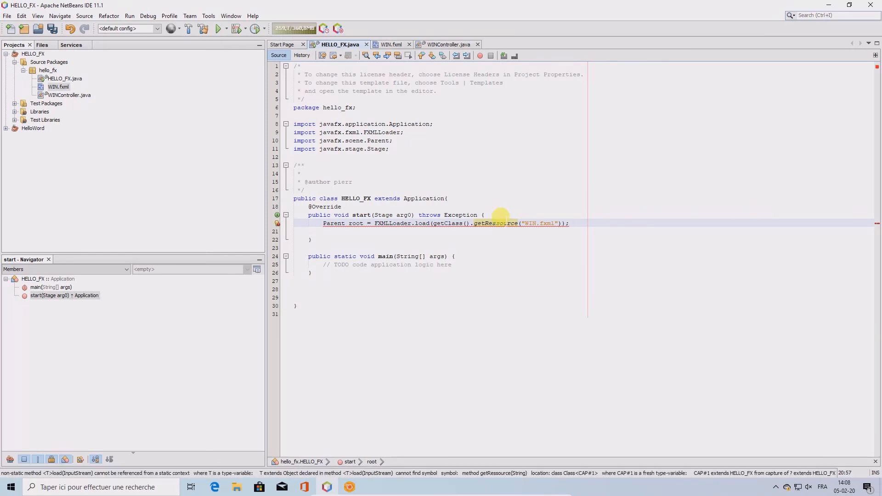
Correct the misspelled method name in the load call to getResource and place the cursor on the empty line below
{"action": "left_click", "coordinate": [500, 223]}
{"action": "left_click", "coordinate": [501, 223]}
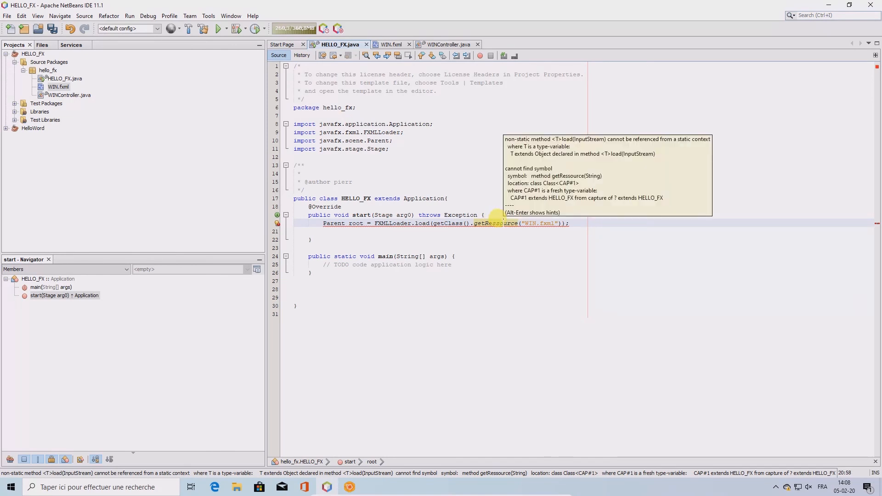
{"action": "type", "text": "-"}
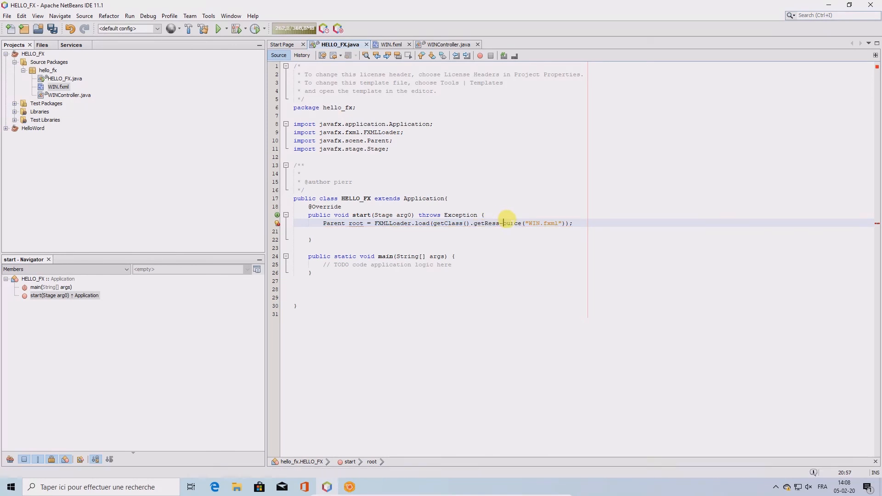
{"action": "key", "text": "BackSpace"}
{"action": "key", "text": "BackSpace"}
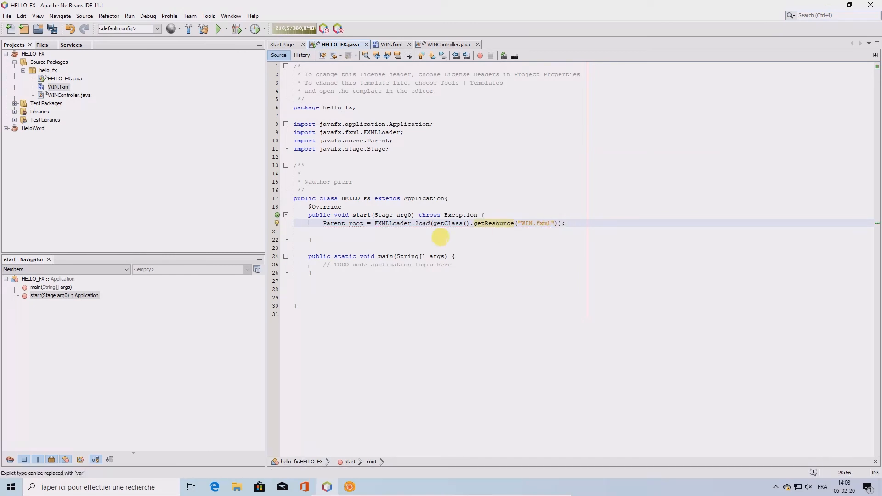
{"action": "left_click", "coordinate": [348, 231]}
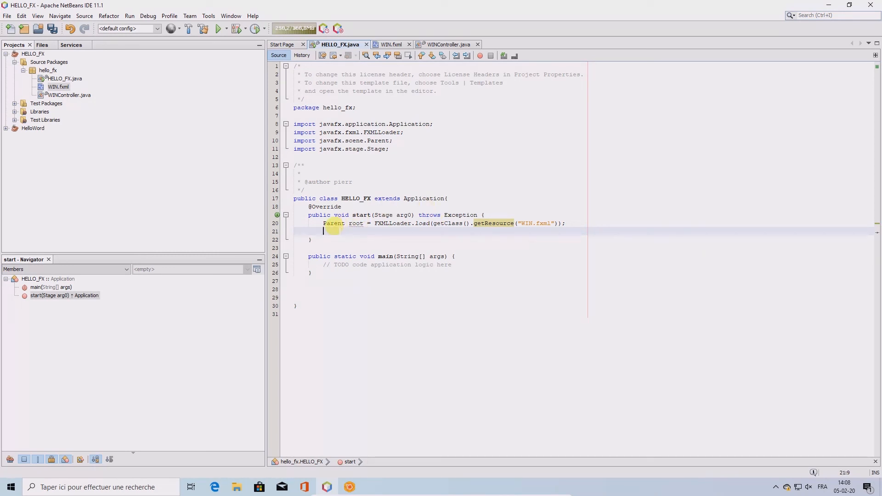
Declare Scene scene = new Scene(root); below the root line, add the import for javafx.scene.Scene, and start a new line
{"action": "type", "text": "Scene scene"}
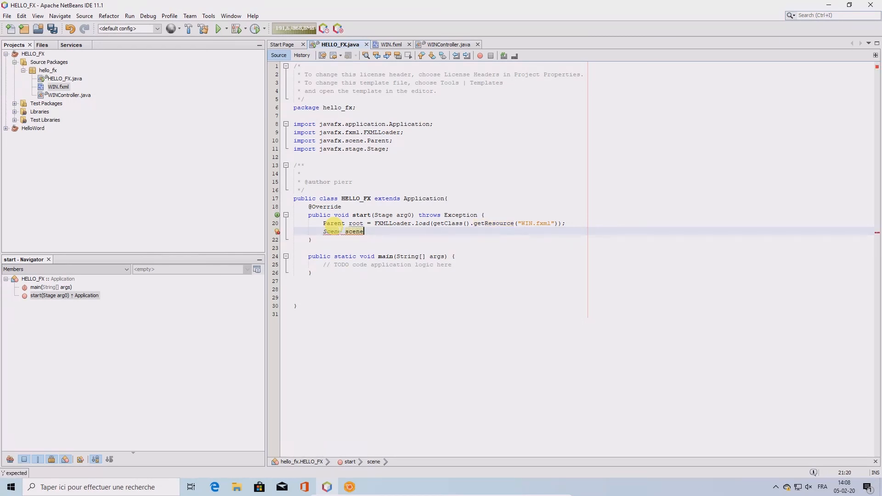
{"action": "type", "text": " = new S"}
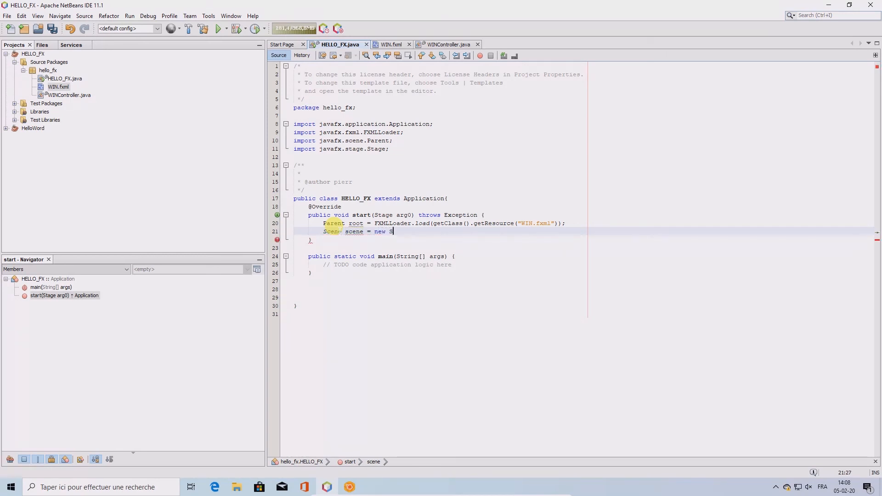
{"action": "type", "text": "cene(r)oot);"}
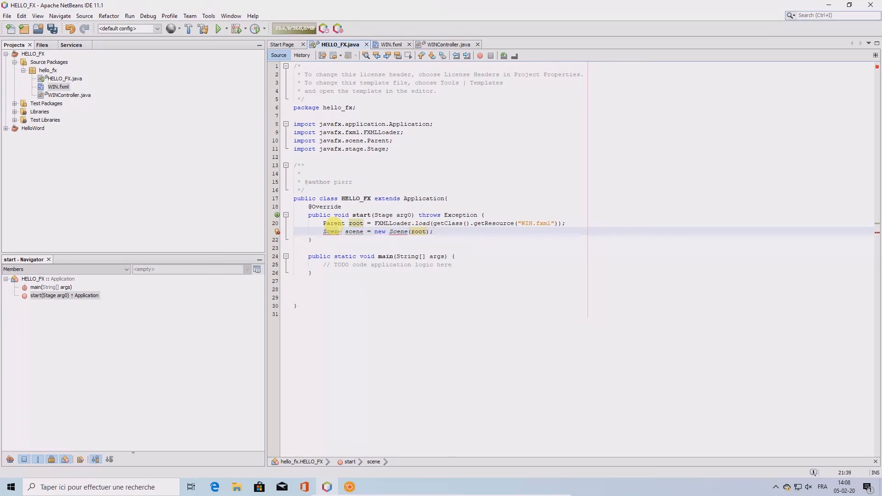
{"action": "left_click", "coordinate": [277, 231]}
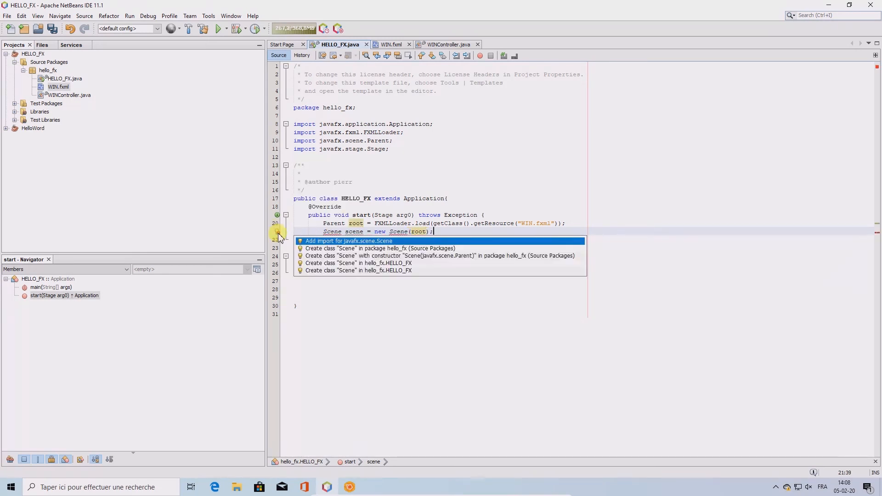
{"action": "left_click", "coordinate": [320, 241]}
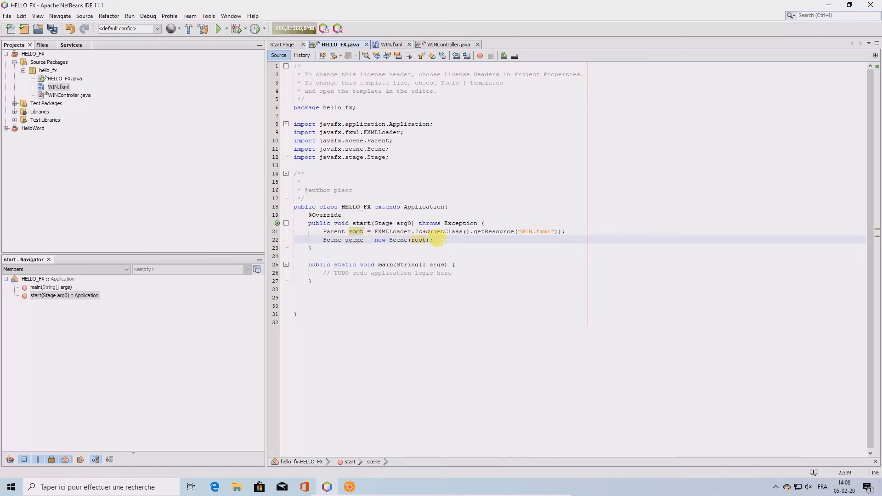
{"action": "key", "text": "Return"}
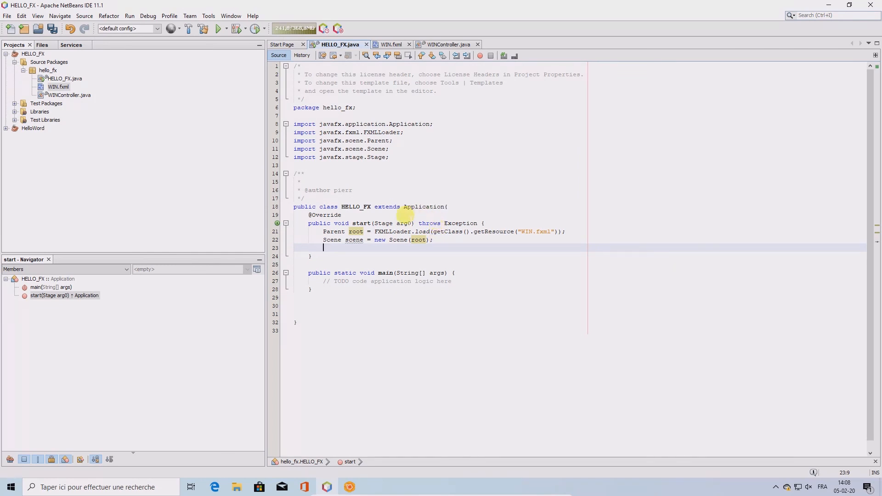
Rename the Stage parameter of the start method to stage
{"action": "double_click", "coordinate": [404, 223]}
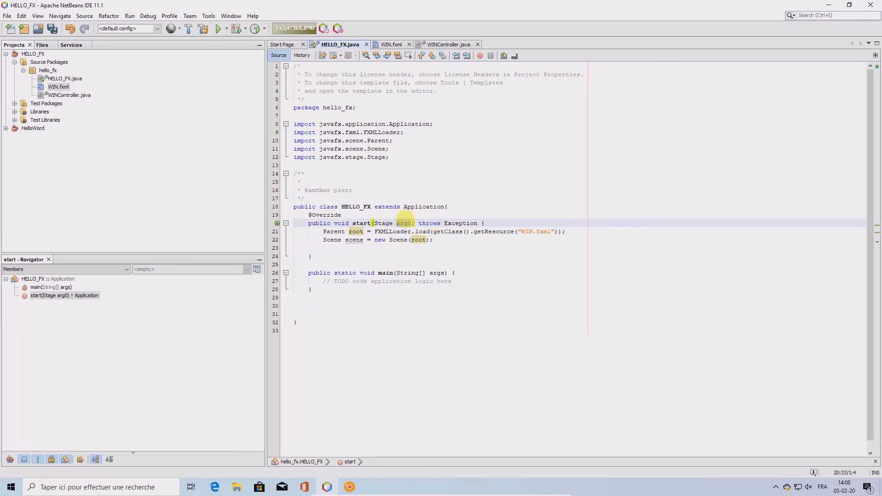
{"action": "type", "text": "sta"}
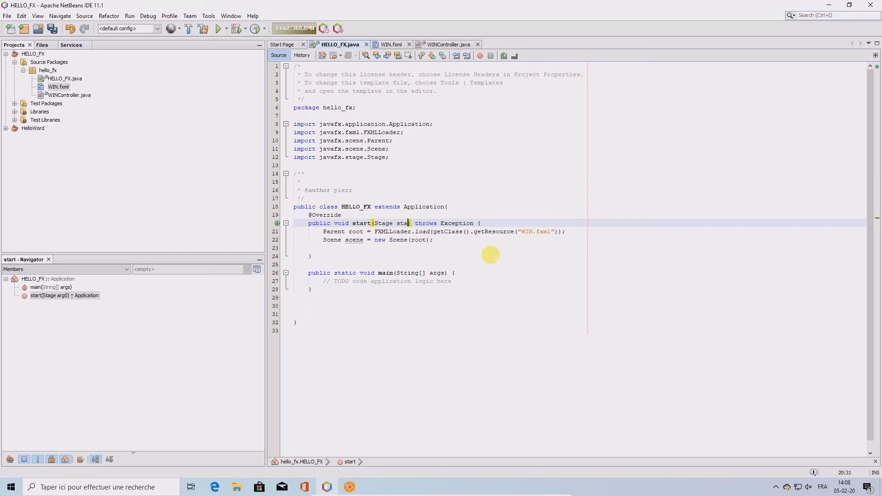
{"action": "type", "text": "ge"}
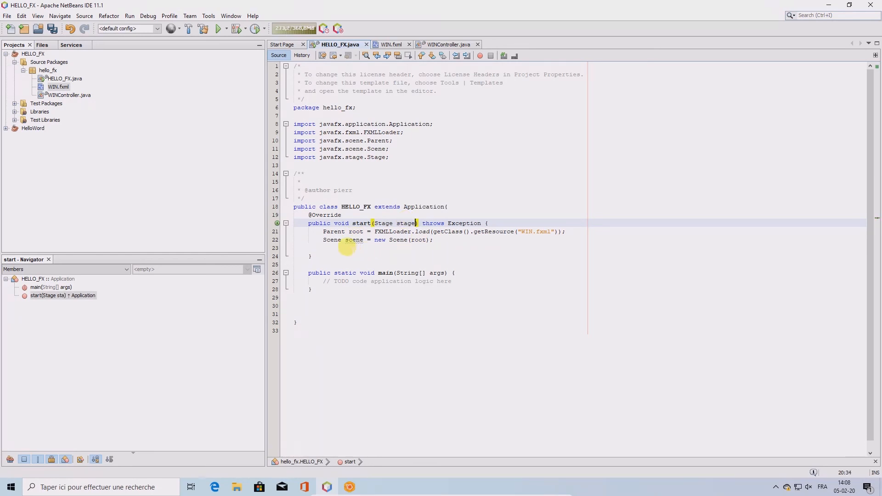
Add stage.setTitle("Hello world"); on the empty line below the scene declaration, followed by a new line
{"action": "left_click", "coordinate": [340, 247]}
{"action": "type", "text": "s"}
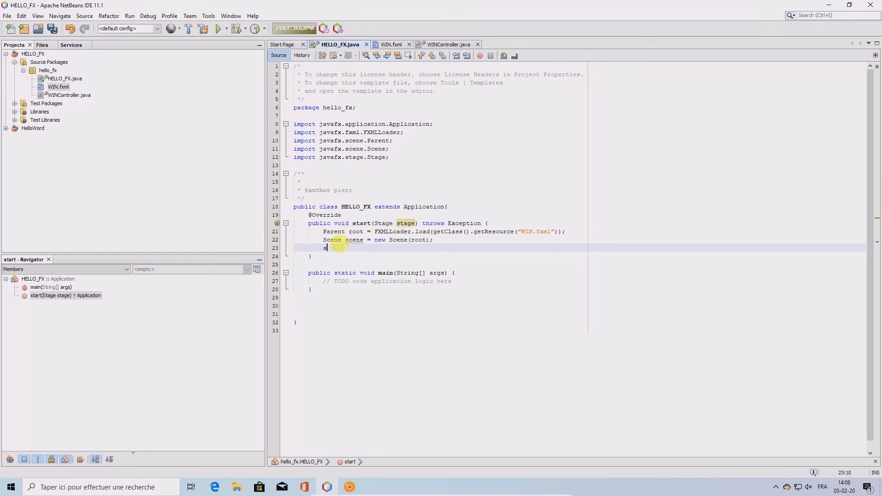
{"action": "type", "text": "tage.setT"}
{"action": "key", "text": "BackSpace"}
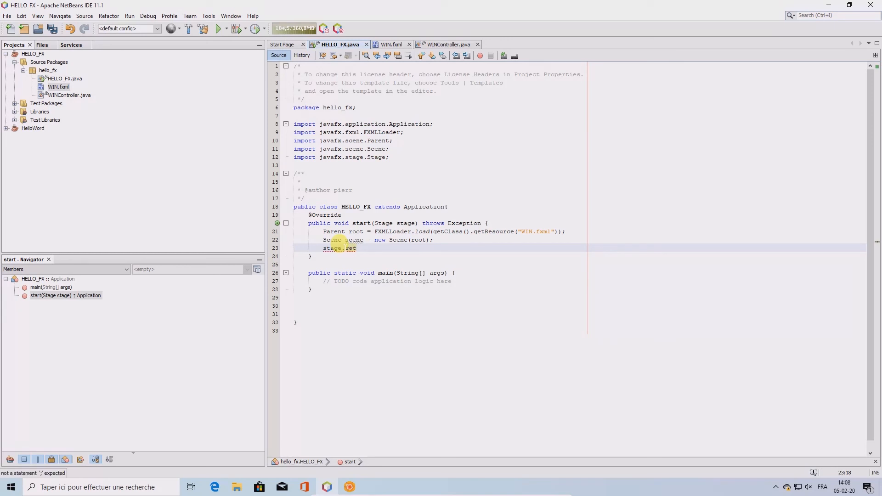
{"action": "type", "text": "T"}
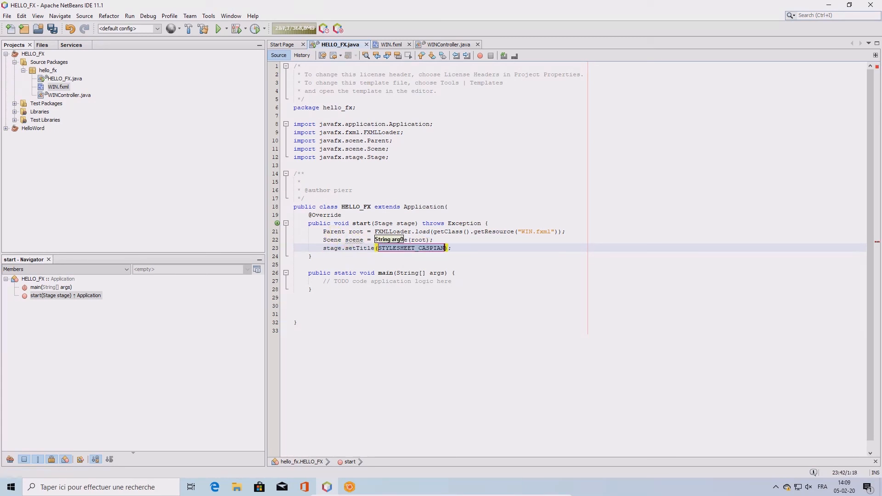
{"action": "type", "text": "\""}
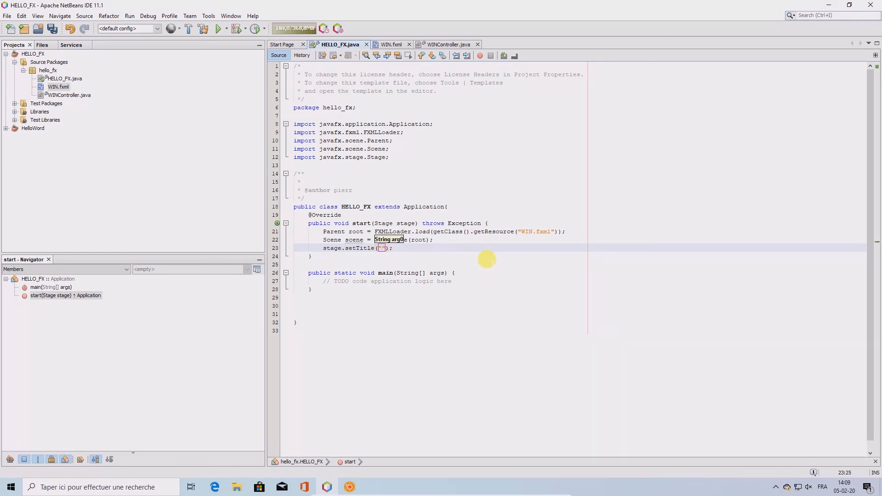
{"action": "type", "text": "Hello world"}
{"action": "key", "text": "Return"}
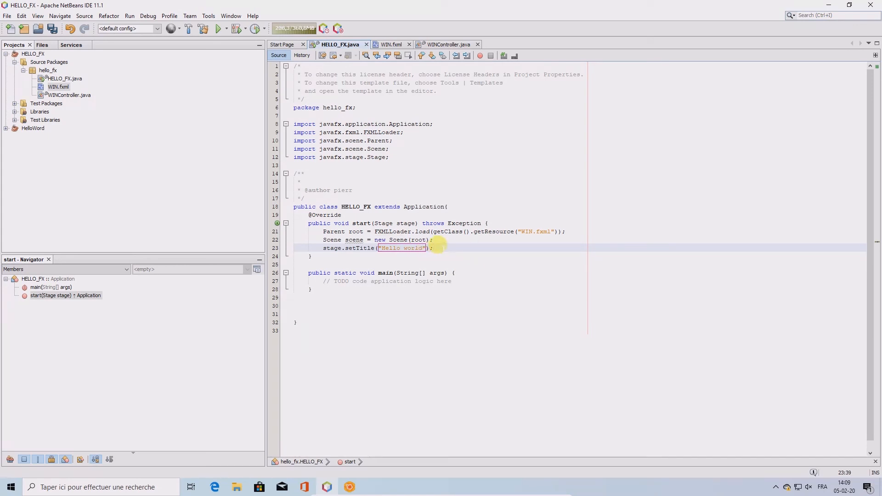
{"action": "key", "text": "Return"}
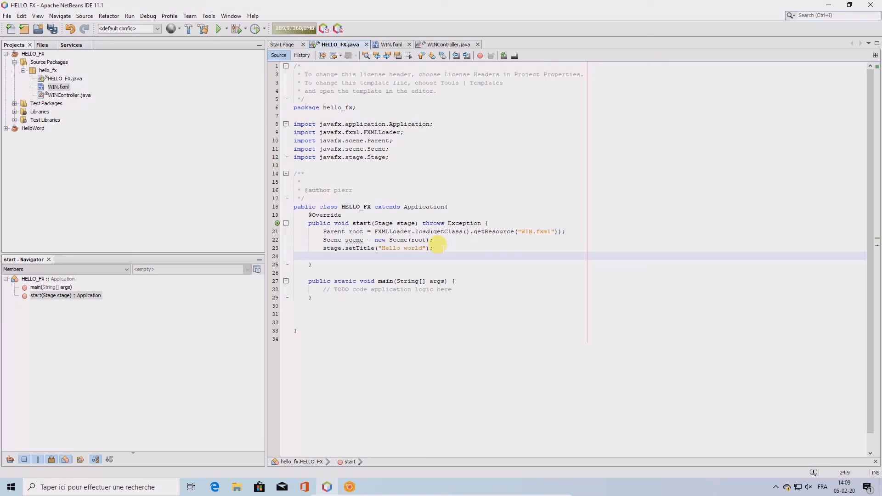
Add stage.setScene(scene); below the title statement, followed by a new line
{"action": "type", "text": "sa"}
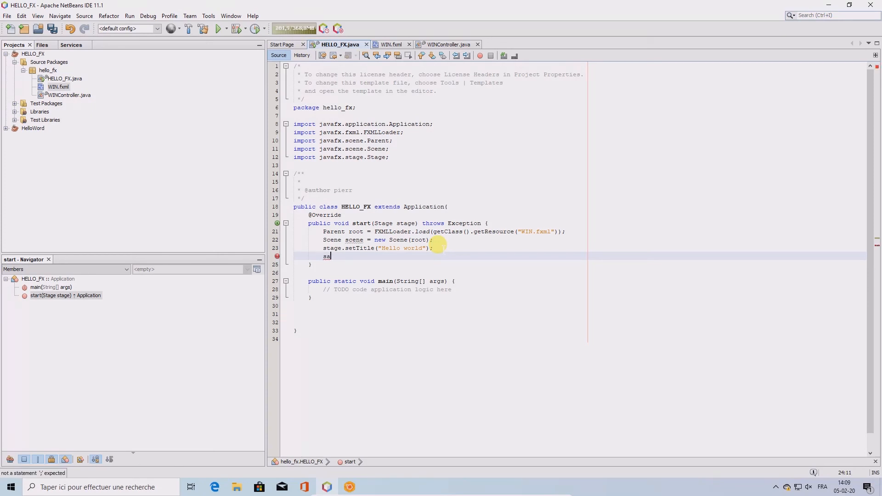
{"action": "key", "text": "BackSpace"}
{"action": "type", "text": "tage."}
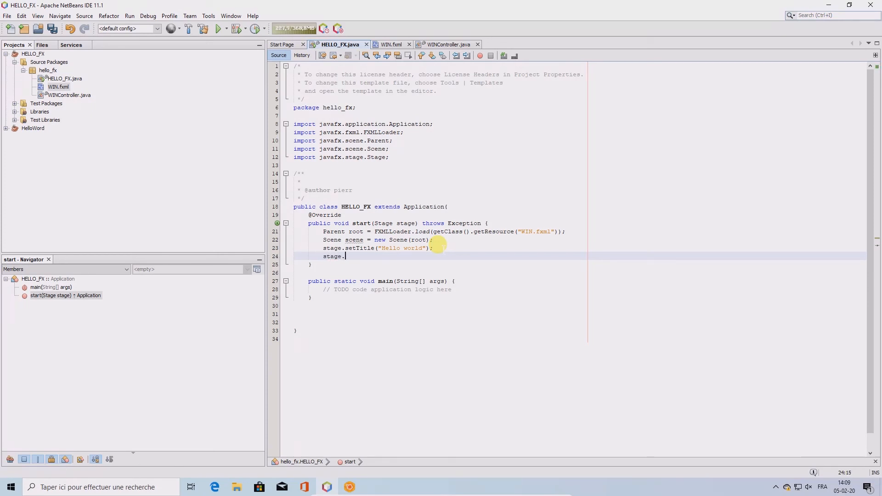
{"action": "type", "text": "setSce"}
{"action": "key", "text": "ctrl+space"}
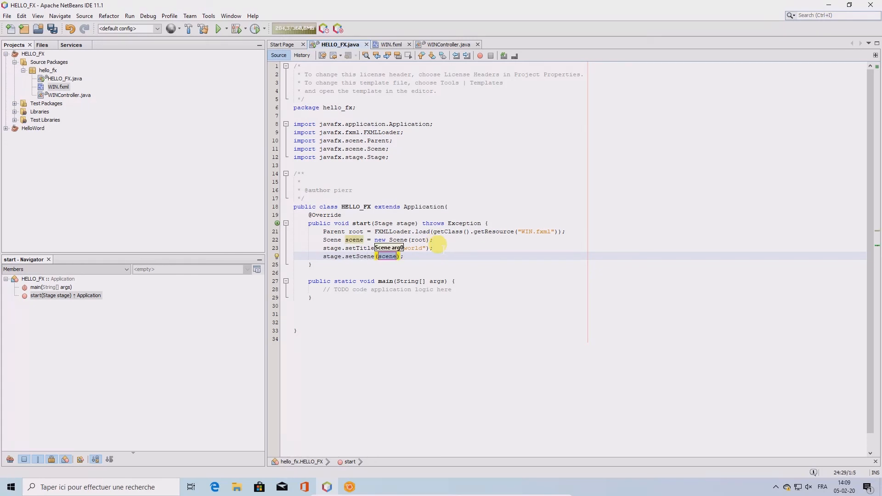
{"action": "key", "text": "Return"}
{"action": "key", "text": "Return"}
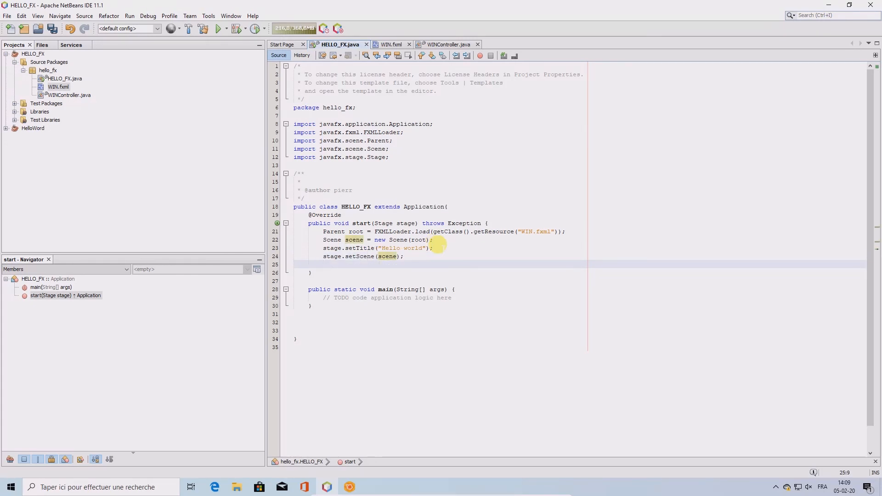
Add stage.show(); as the last statement of the start method
{"action": "type", "text": "stage."}
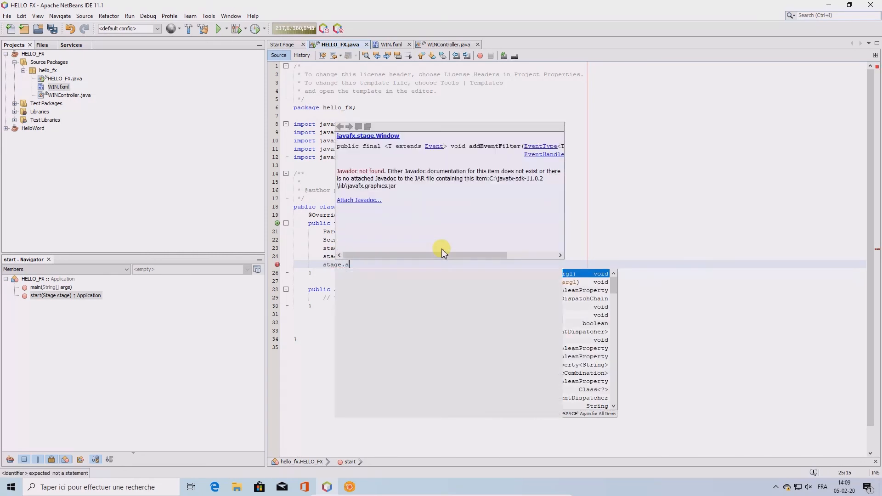
{"action": "type", "text": "sho"}
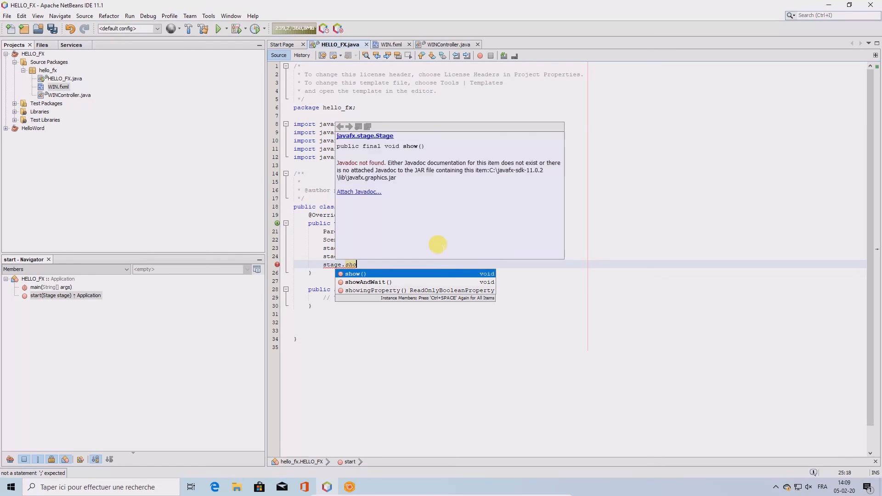
{"action": "key", "text": "Return"}
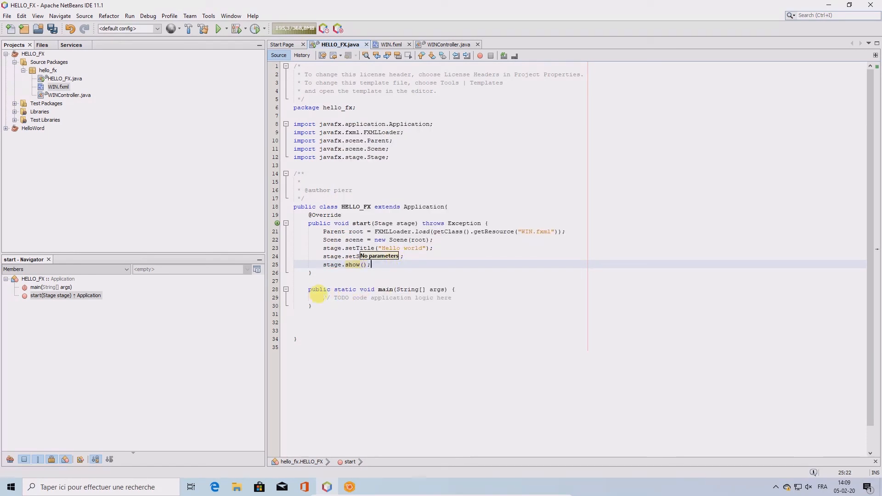
Replace the TODO comment in the main method with laugh(args); and save the file
{"action": "left_click_drag", "start_coordinate": [322, 297], "coordinate": [454, 296]}
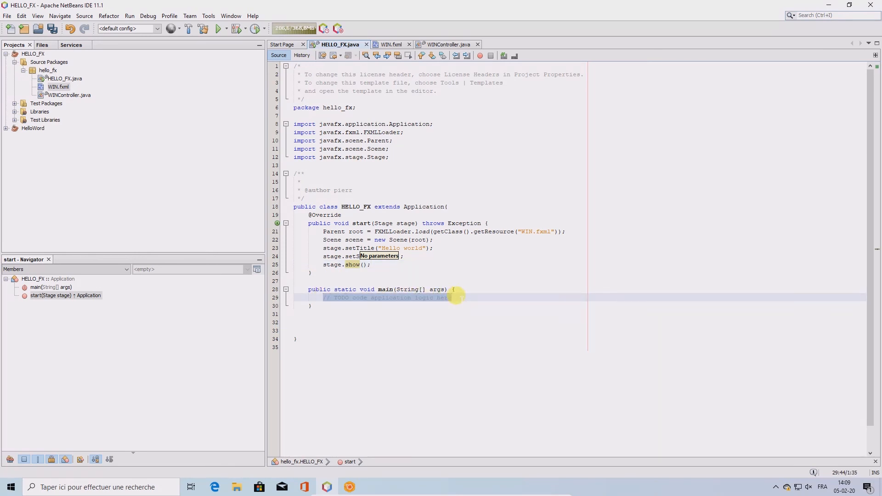
{"action": "type", "text": "laug"}
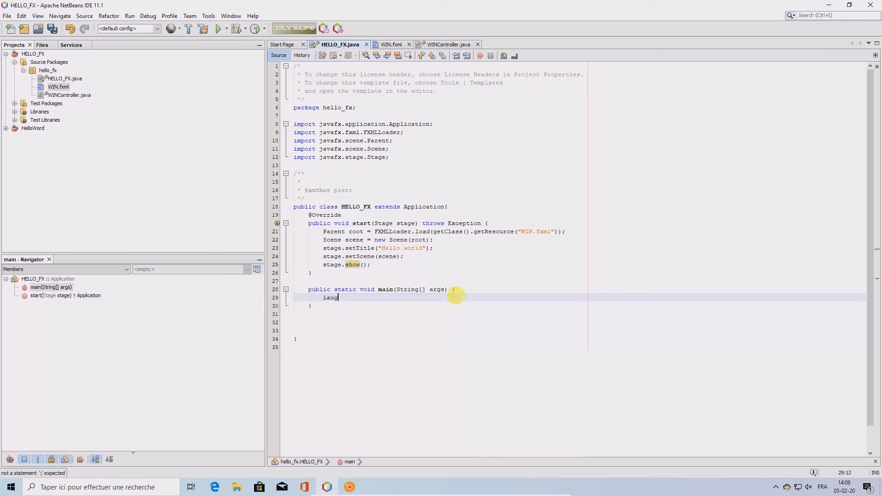
{"action": "type", "text": "h"}
{"action": "type", "text": "§"}
{"action": "key", "text": "BackSpace"}
{"action": "type", "text": "a"}
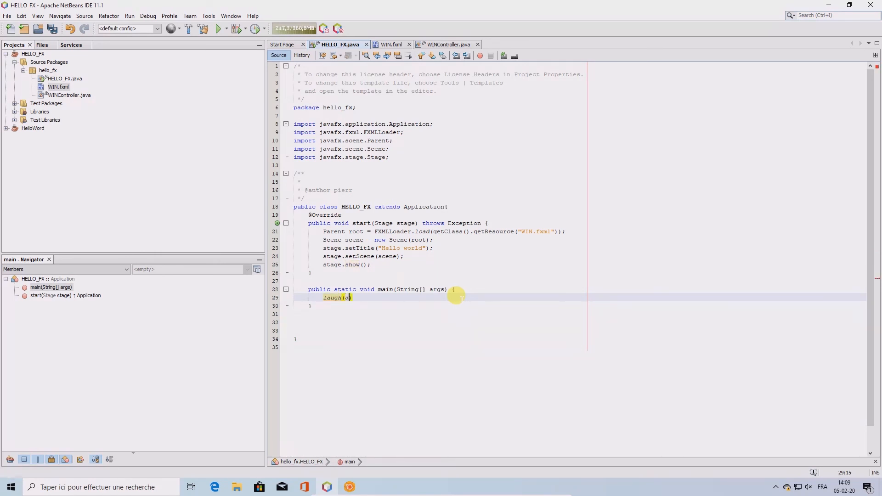
{"action": "type", "text": "rgs);"}
{"action": "key", "text": "ctrl+s"}
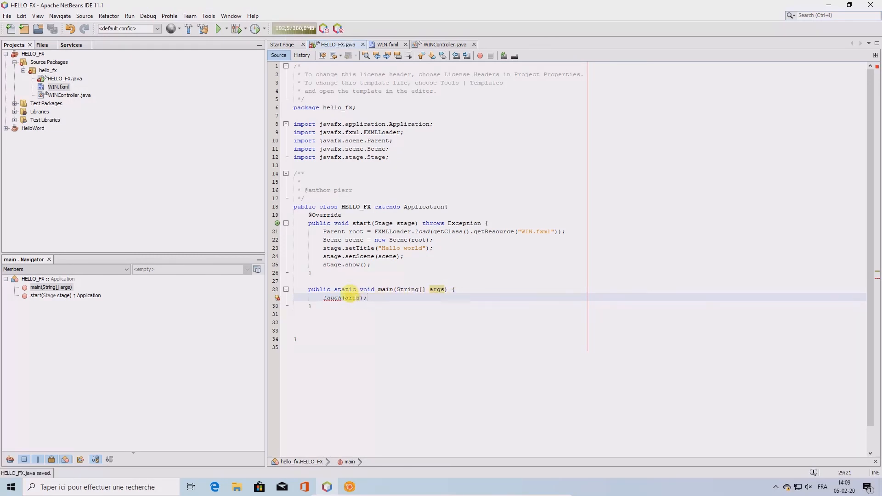
Correct the misspelled method name in main to launch, giving launch(args);, and save the file
{"action": "left_click", "coordinate": [330, 297]}
{"action": "mouse_move", "coordinate": [330, 298]}
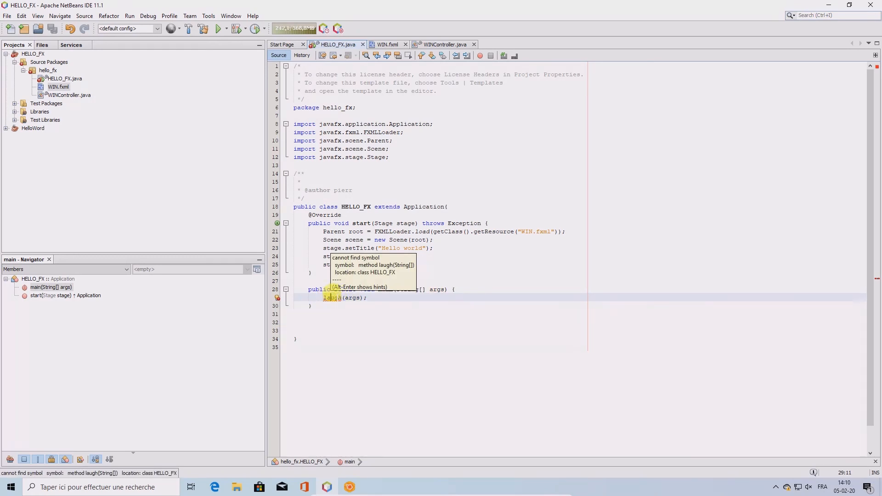
{"action": "left_click", "coordinate": [336, 297]}
{"action": "key", "text": "BackSpace"}
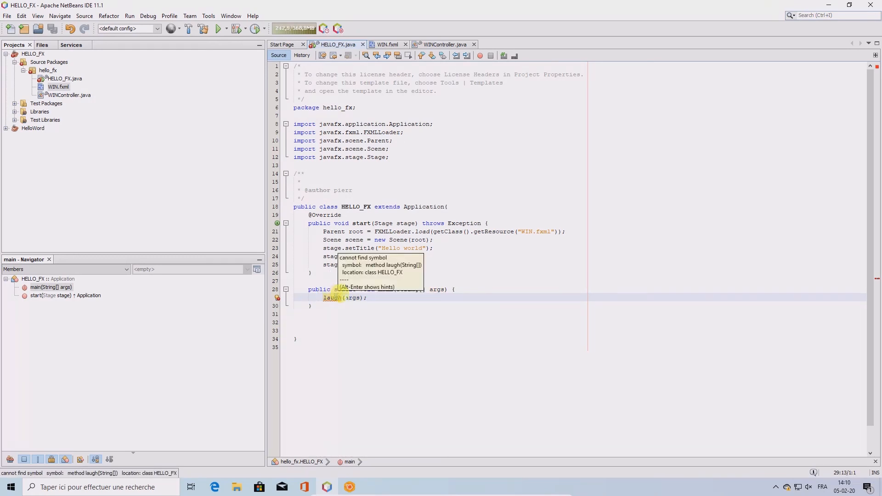
{"action": "type", "text": "c"}
{"action": "left_click", "coordinate": [369, 297]}
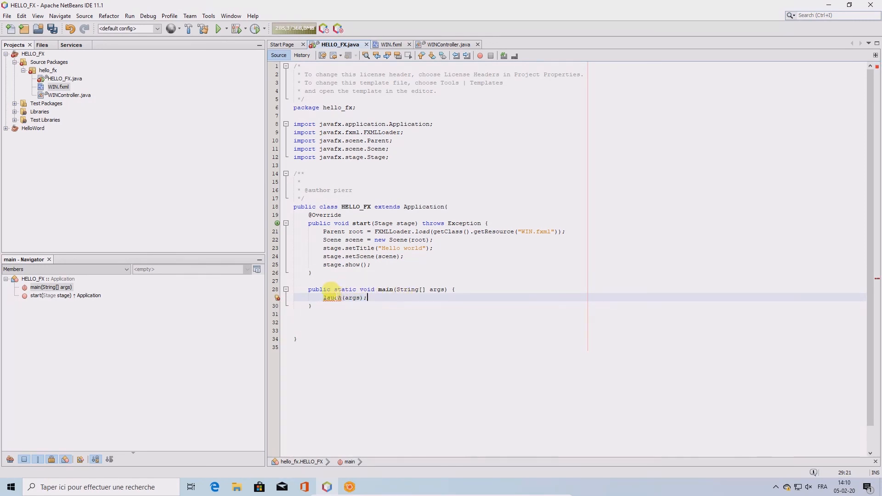
{"action": "left_click", "coordinate": [334, 298]}
{"action": "type", "text": "n"}
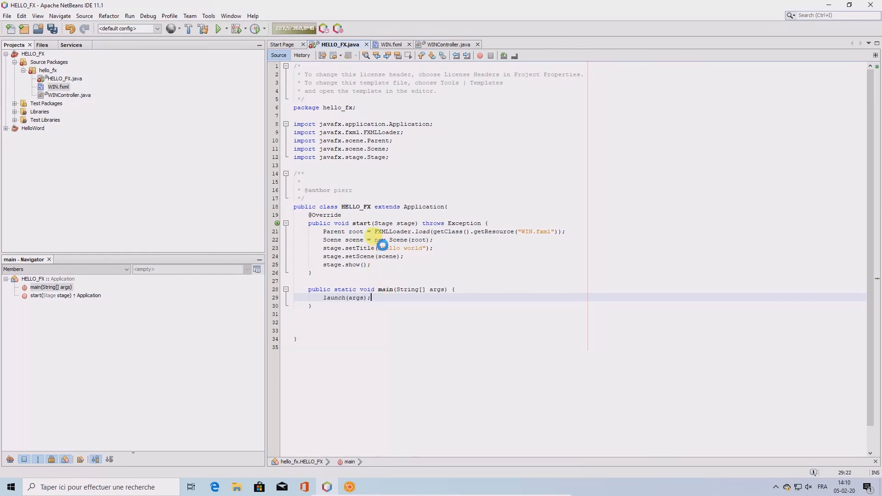
{"action": "key", "text": "ctrl+s"}
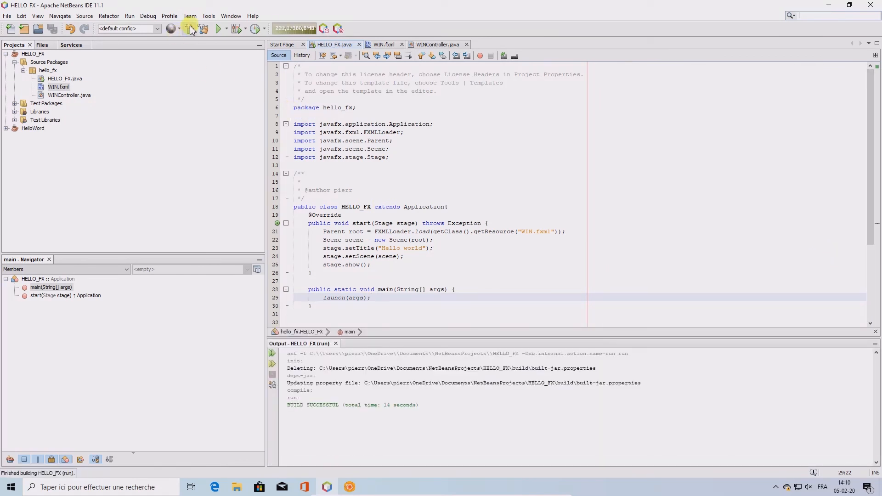
Build and run the HELLO_FX project, trying its Say hello button before closing the Hello world window
{"action": "left_click", "coordinate": [189, 30]}
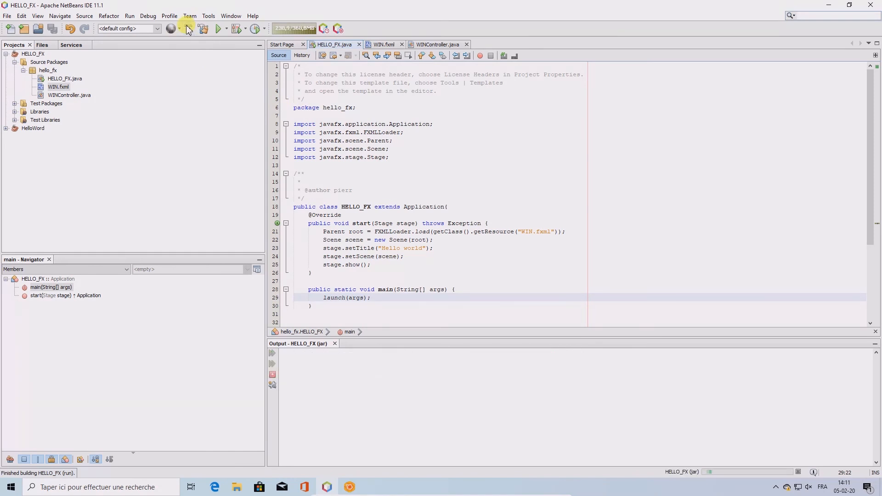
{"action": "left_click", "coordinate": [221, 30]}
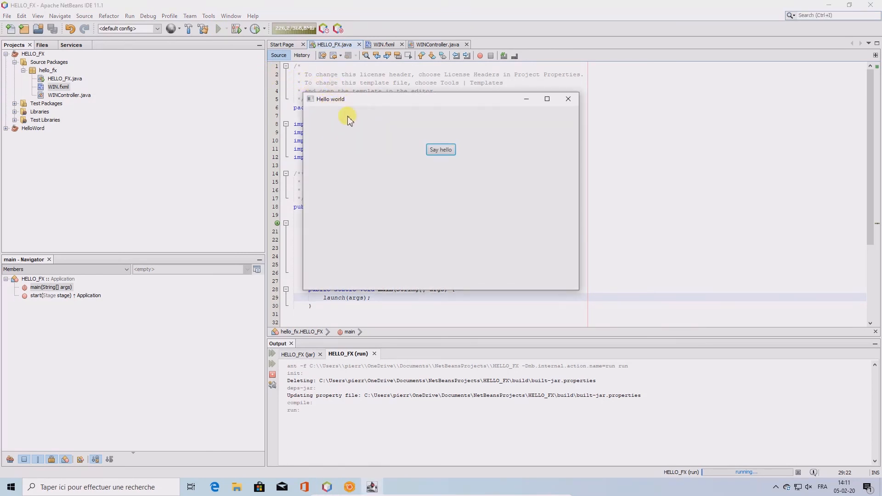
{"action": "left_click", "coordinate": [443, 151]}
{"action": "left_click", "coordinate": [568, 99]}
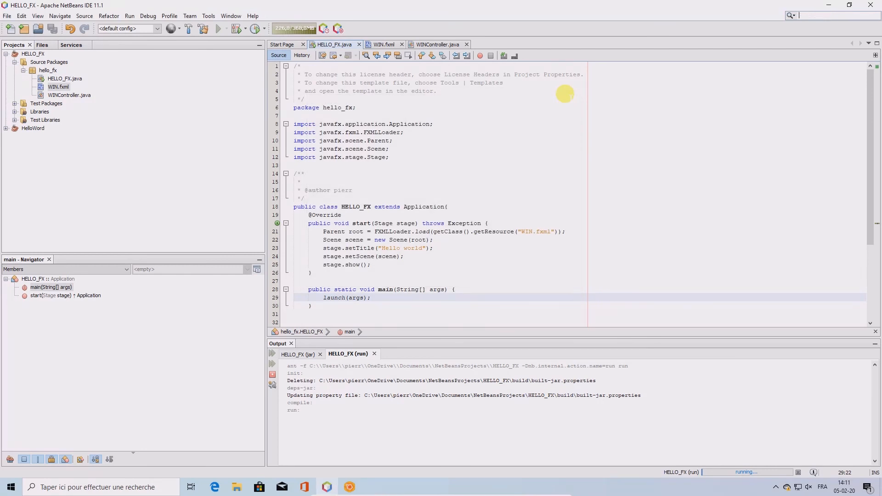